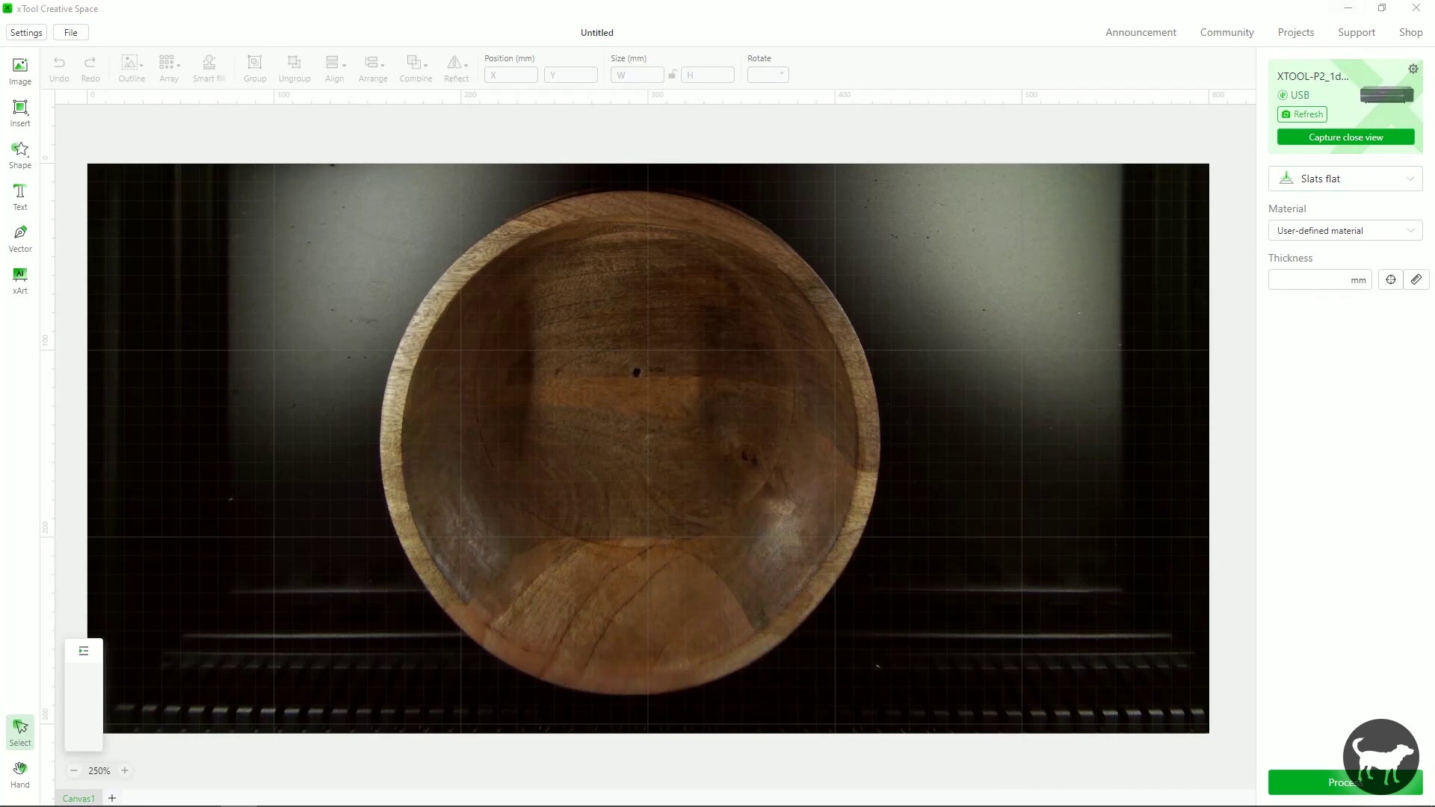
# Keep Slats flat mode, expand the layers, and insert a diamond near the bowl's top.
pyautogui.click(1318, 184)
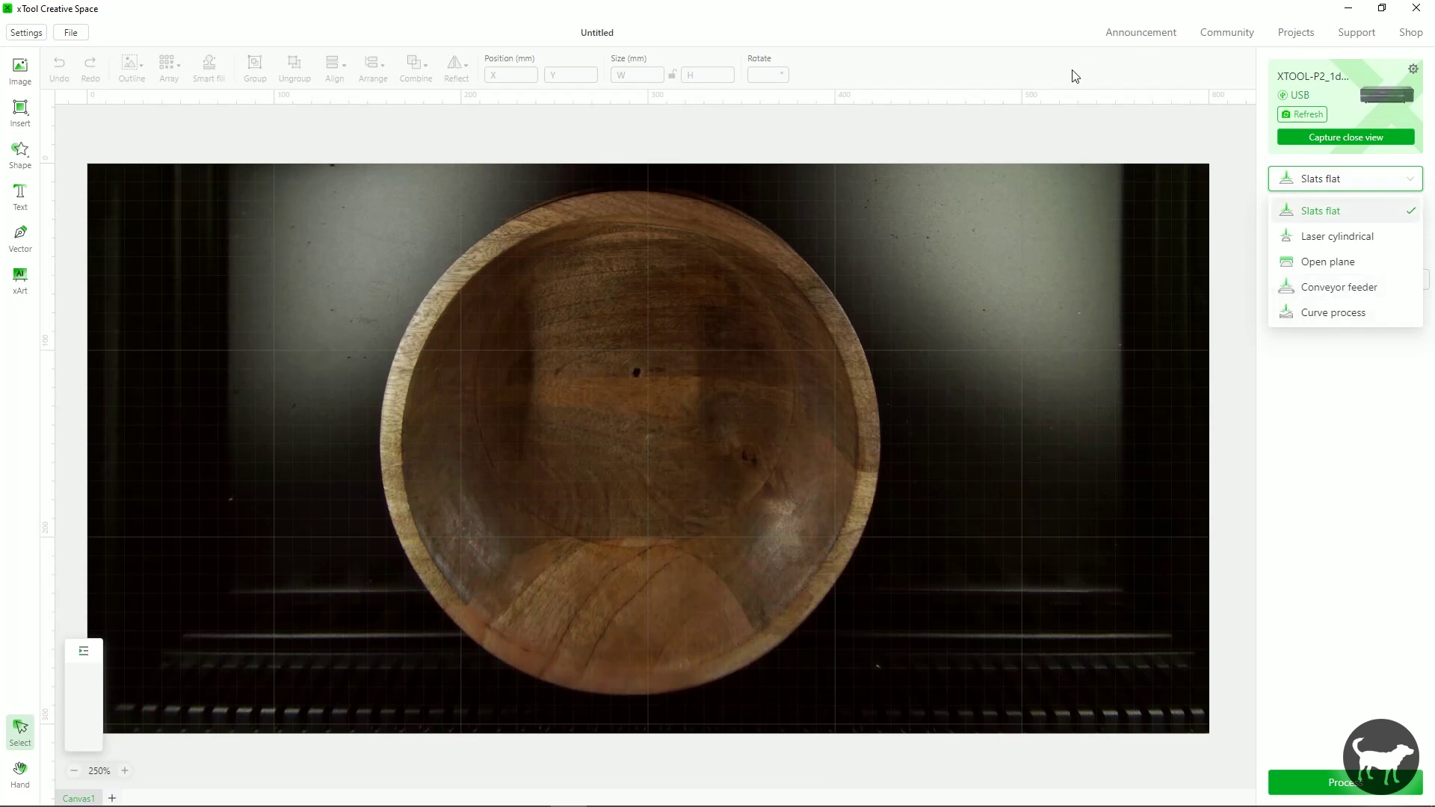
pyautogui.click(1366, 169)
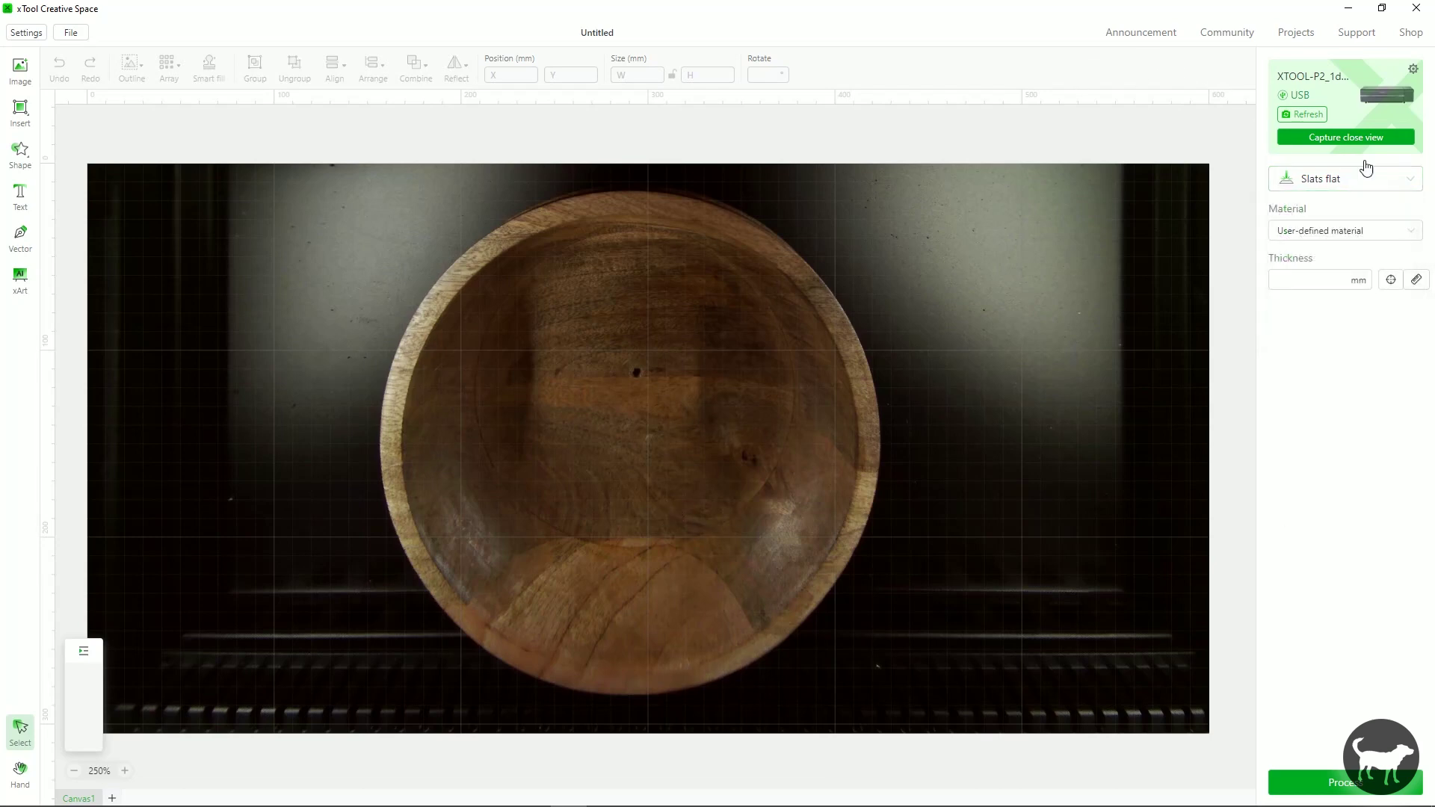
pyautogui.click(83, 650)
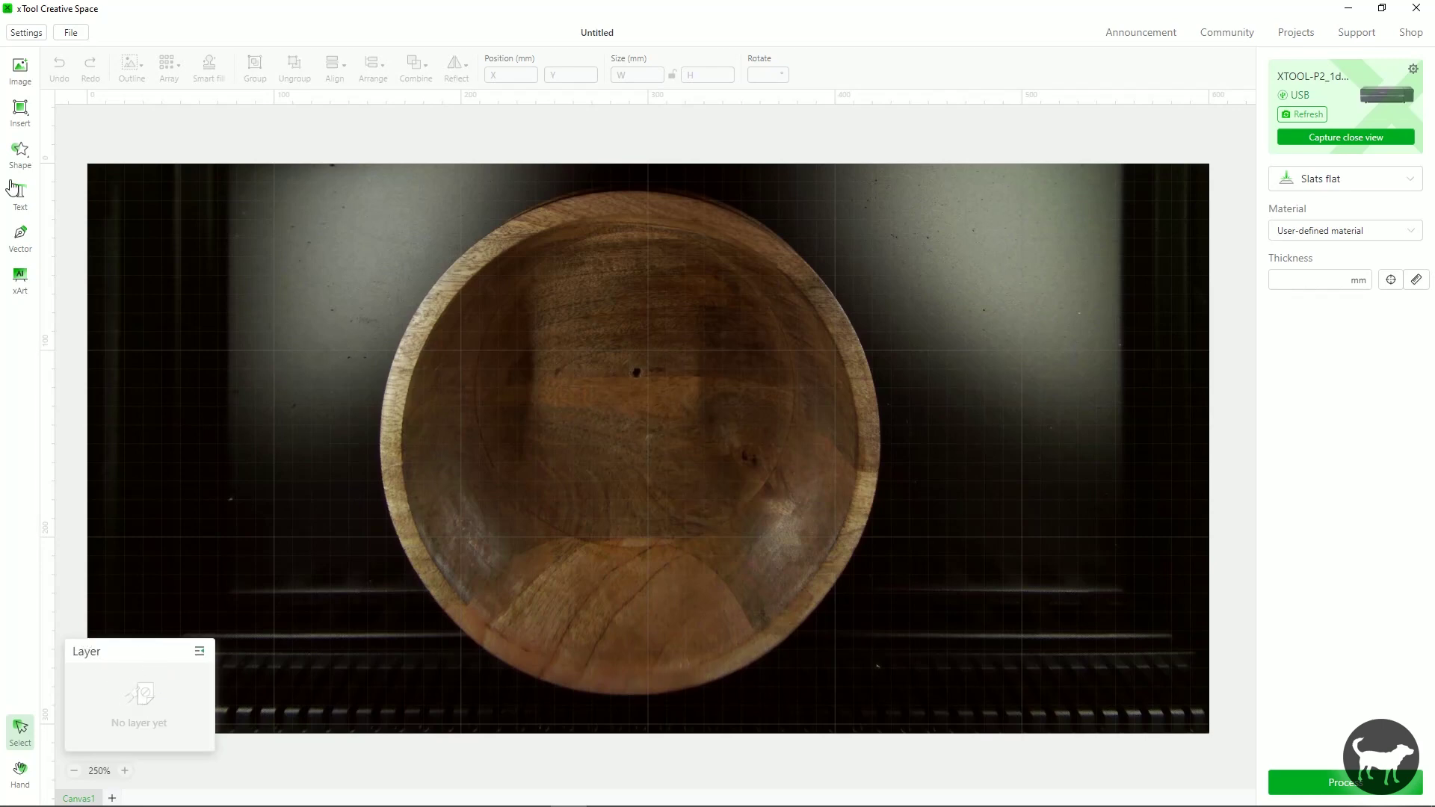
pyautogui.click(20, 151)
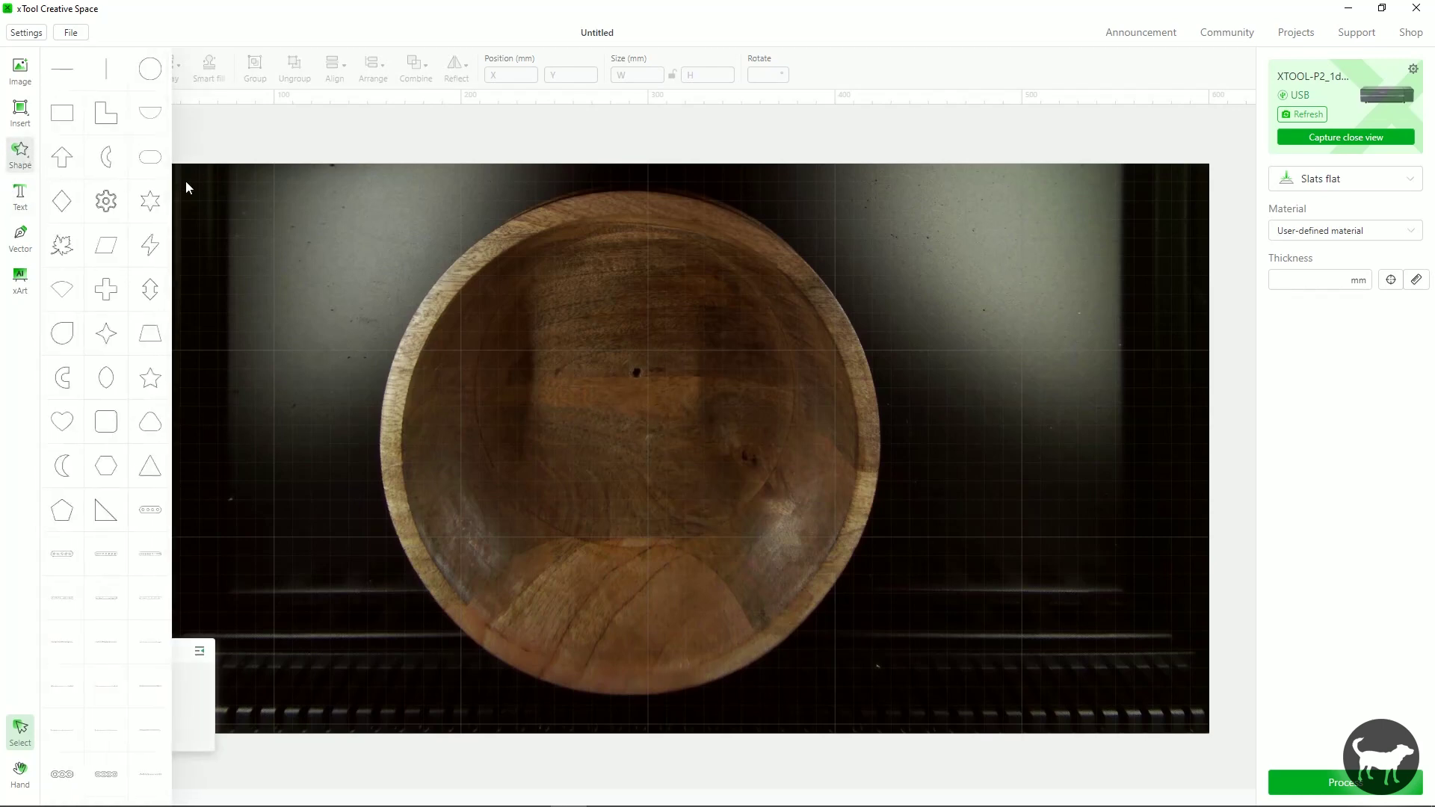
pyautogui.click(68, 204)
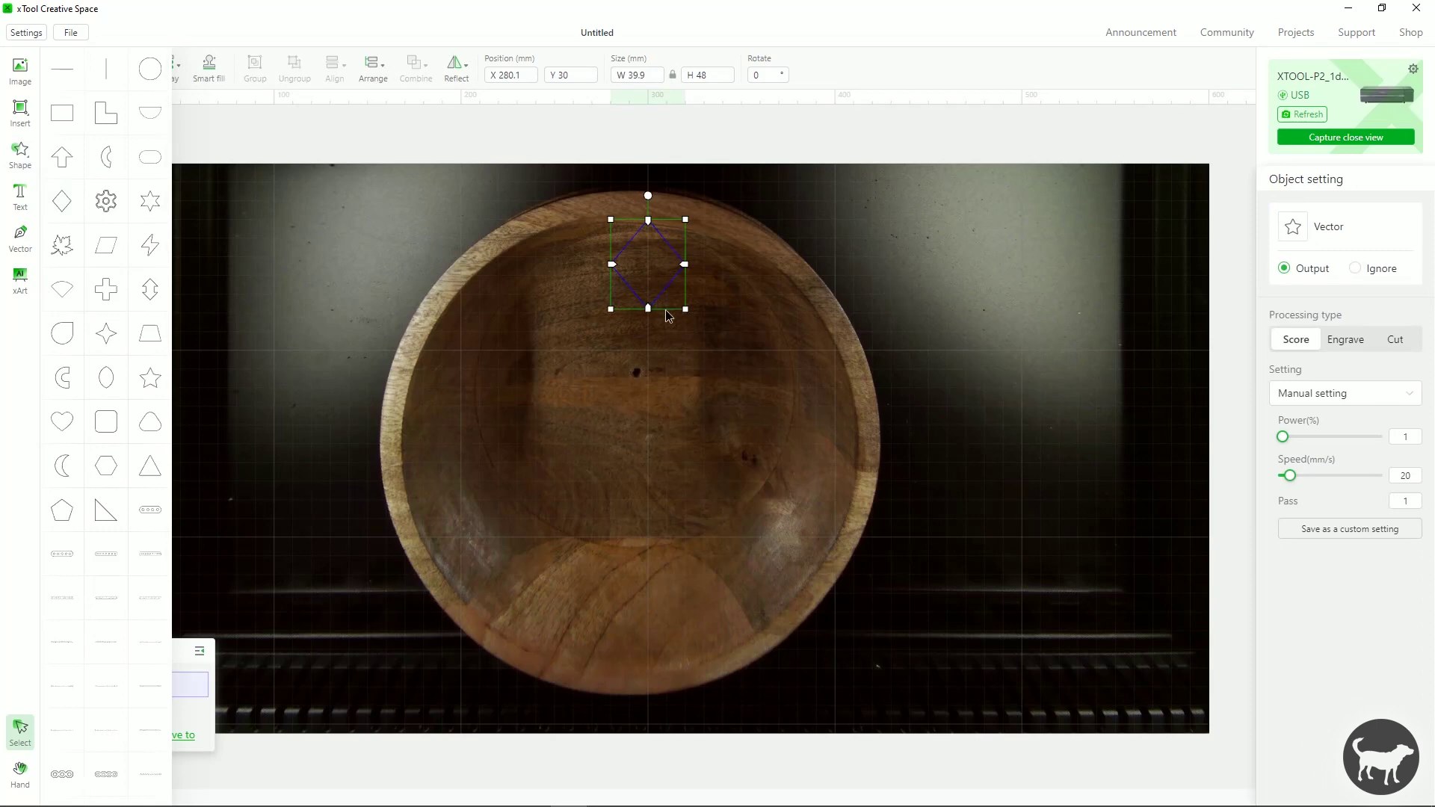
pyautogui.click(17, 133)
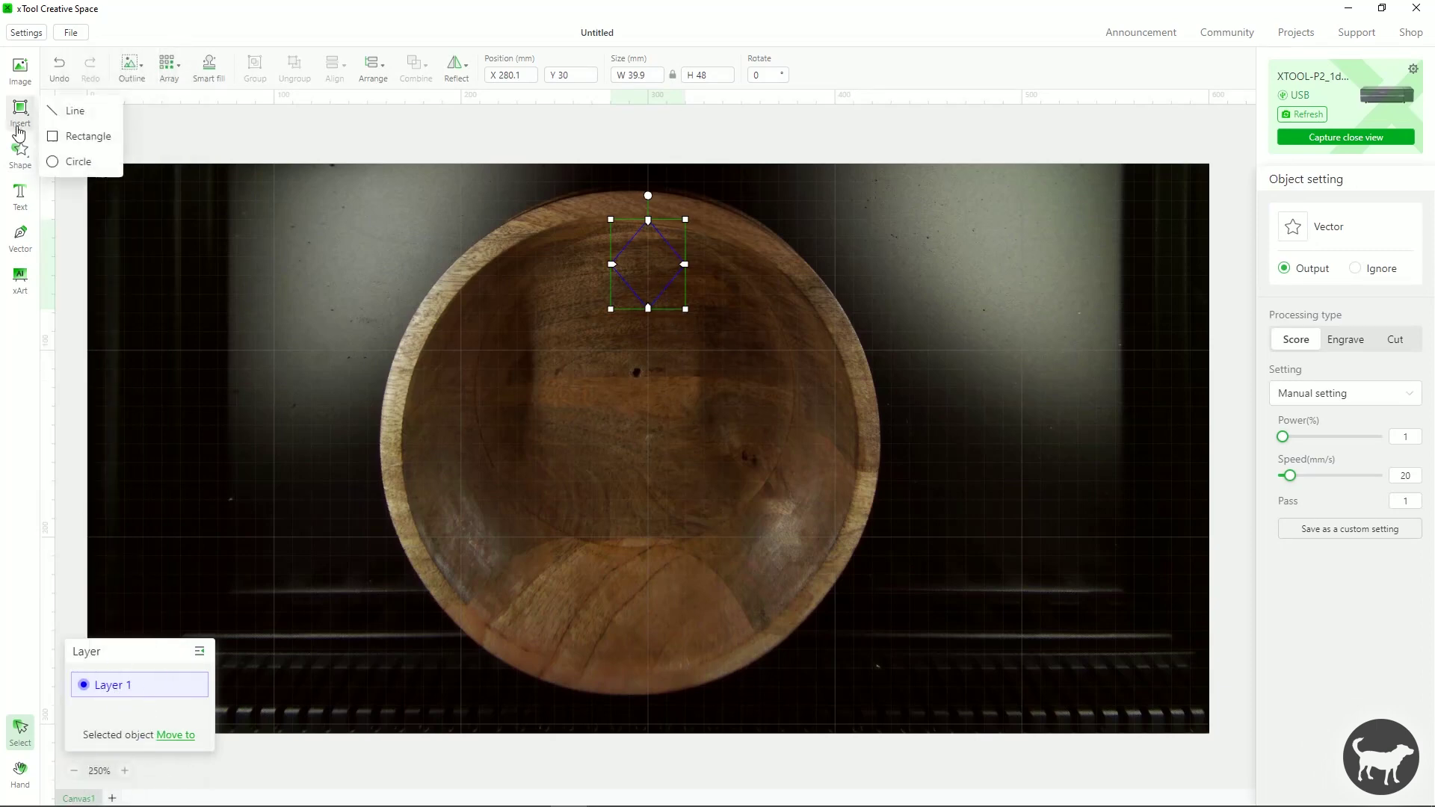
pyautogui.click(19, 70)
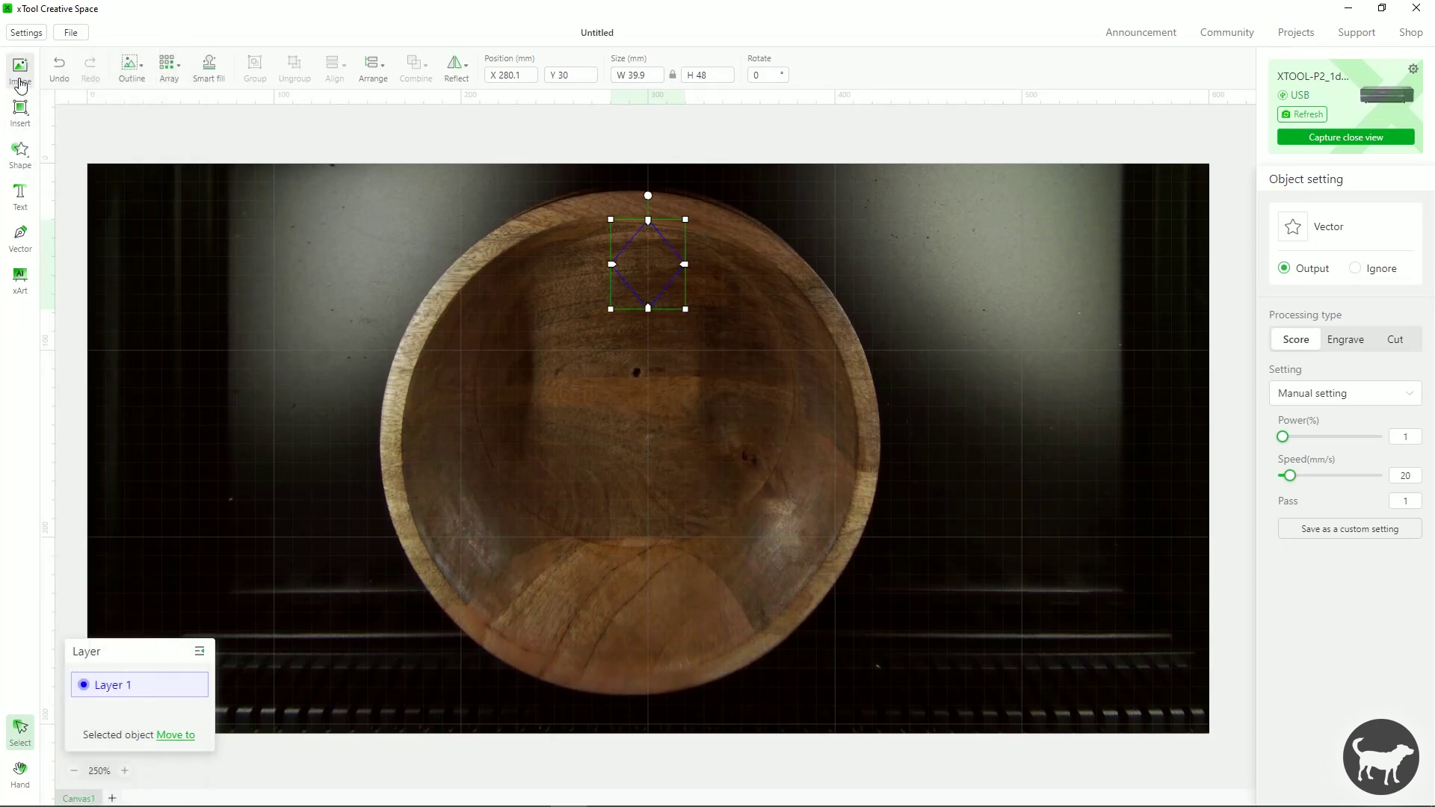
# Insert a cross shape and drag it onto the bowl's right rim.
pyautogui.click(20, 155)
pyautogui.click(107, 290)
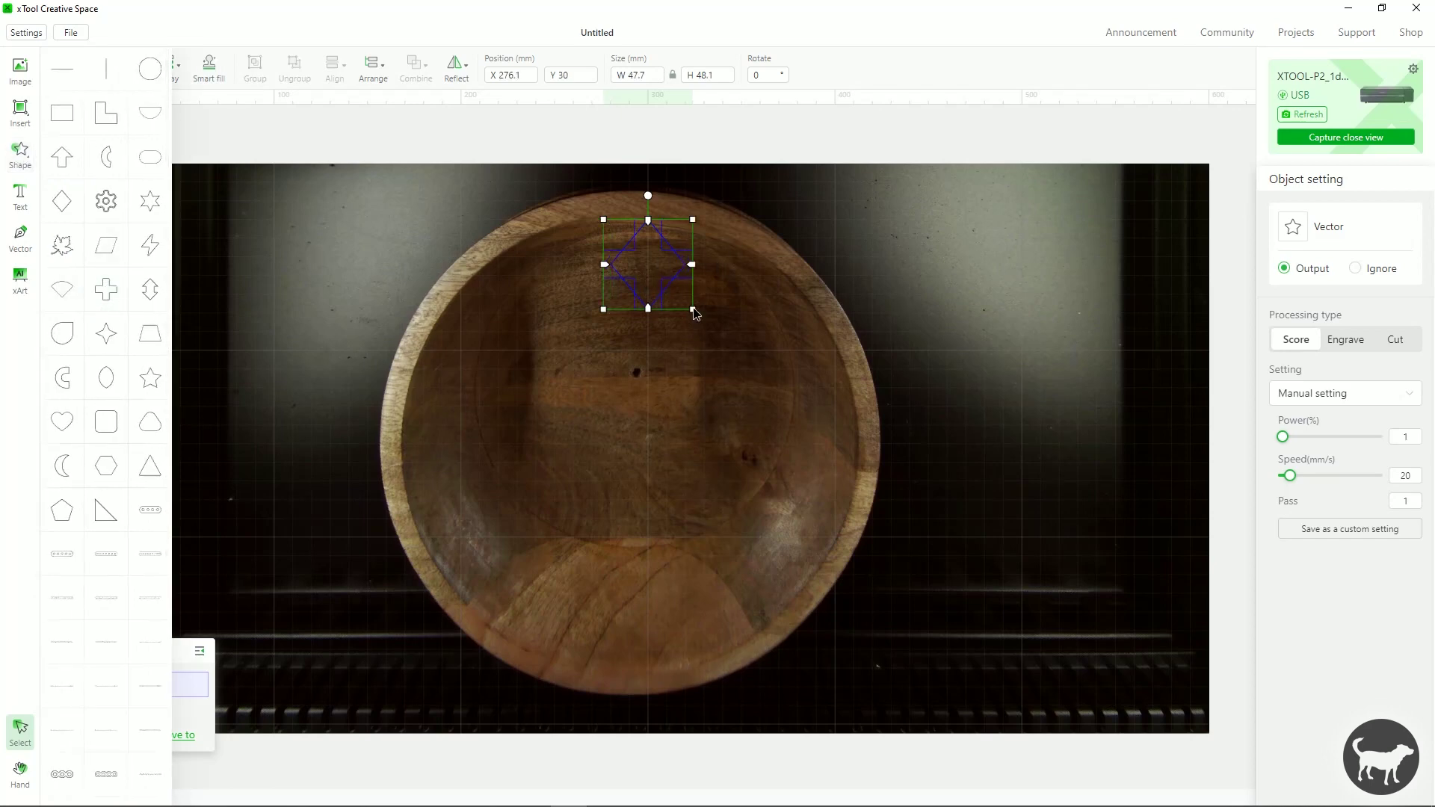
pyautogui.moveTo(670, 272); pyautogui.dragTo(897, 350)
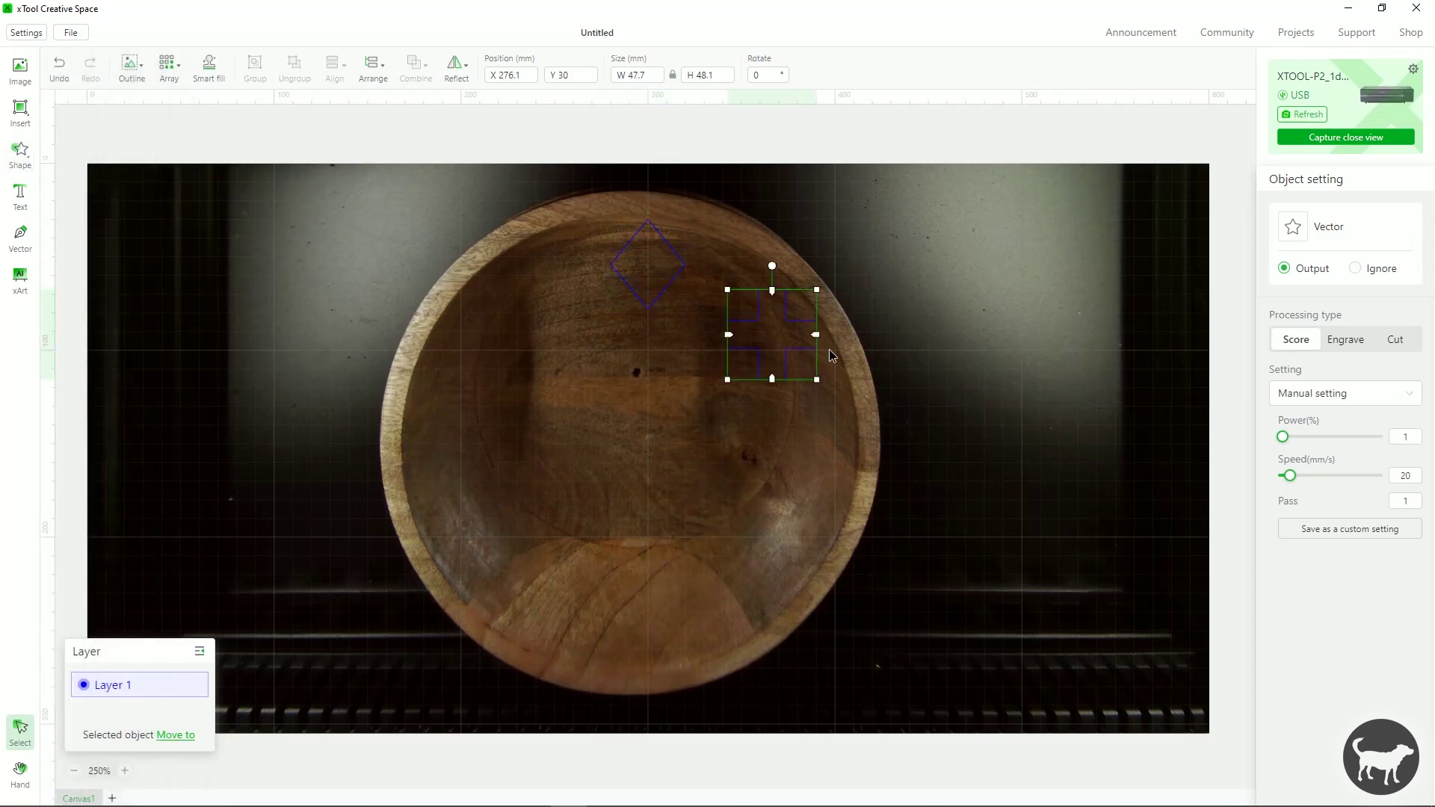
# Move the cross to a new red Layer 2.
pyautogui.click(170, 738)
pyautogui.click(116, 709)
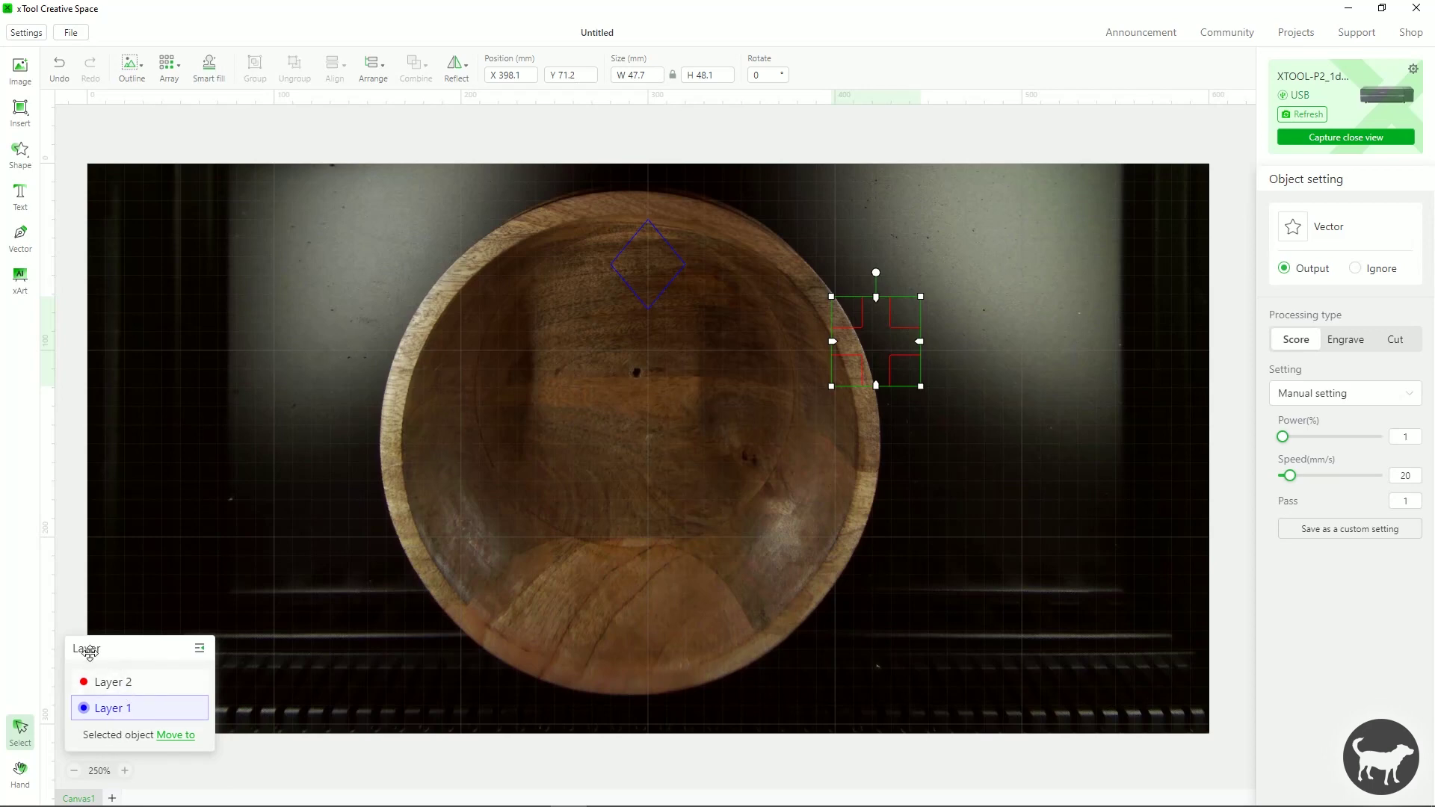
pyautogui.click(193, 659)
pyautogui.click(82, 651)
pyautogui.click(201, 651)
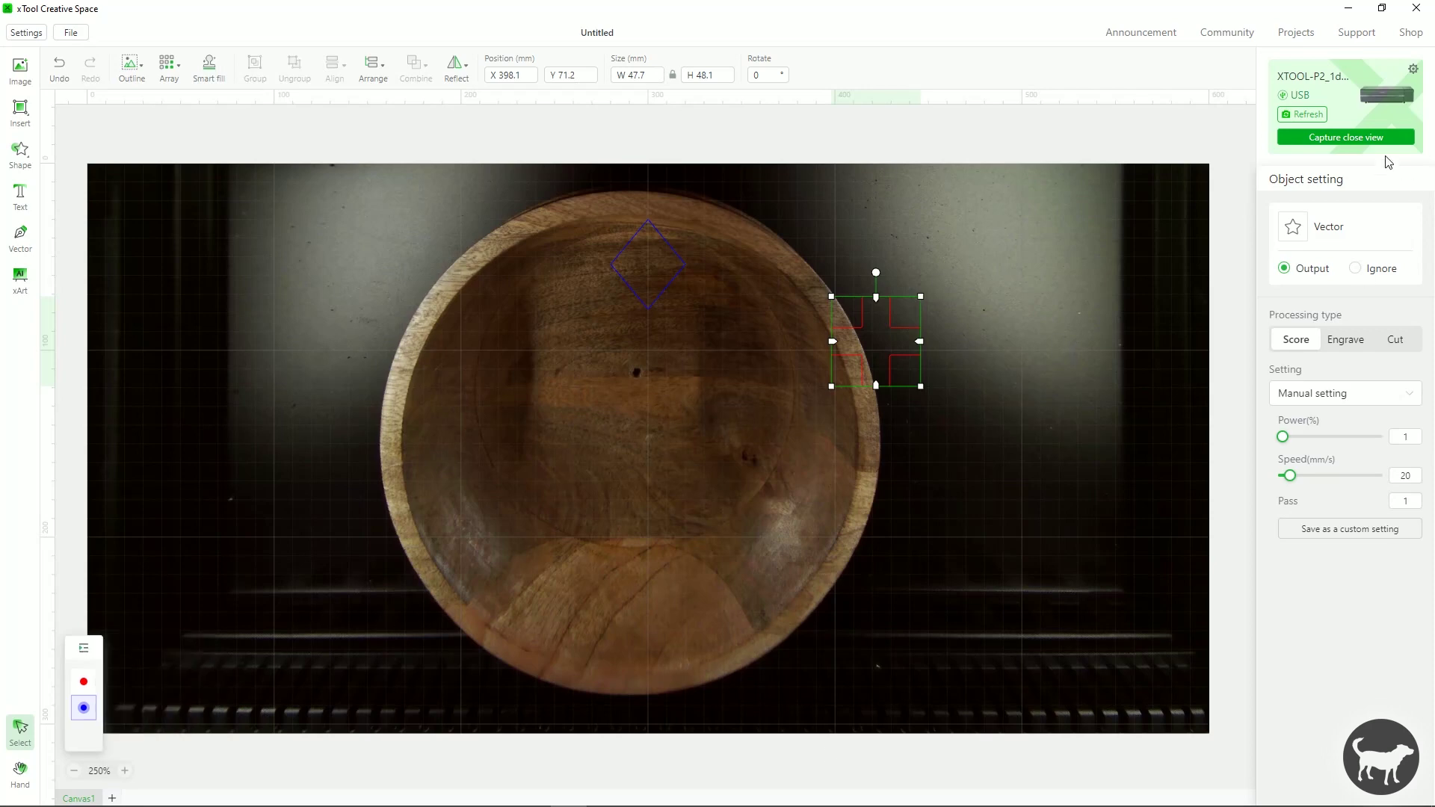
pyautogui.click(1415, 74)
pyautogui.click(559, 471)
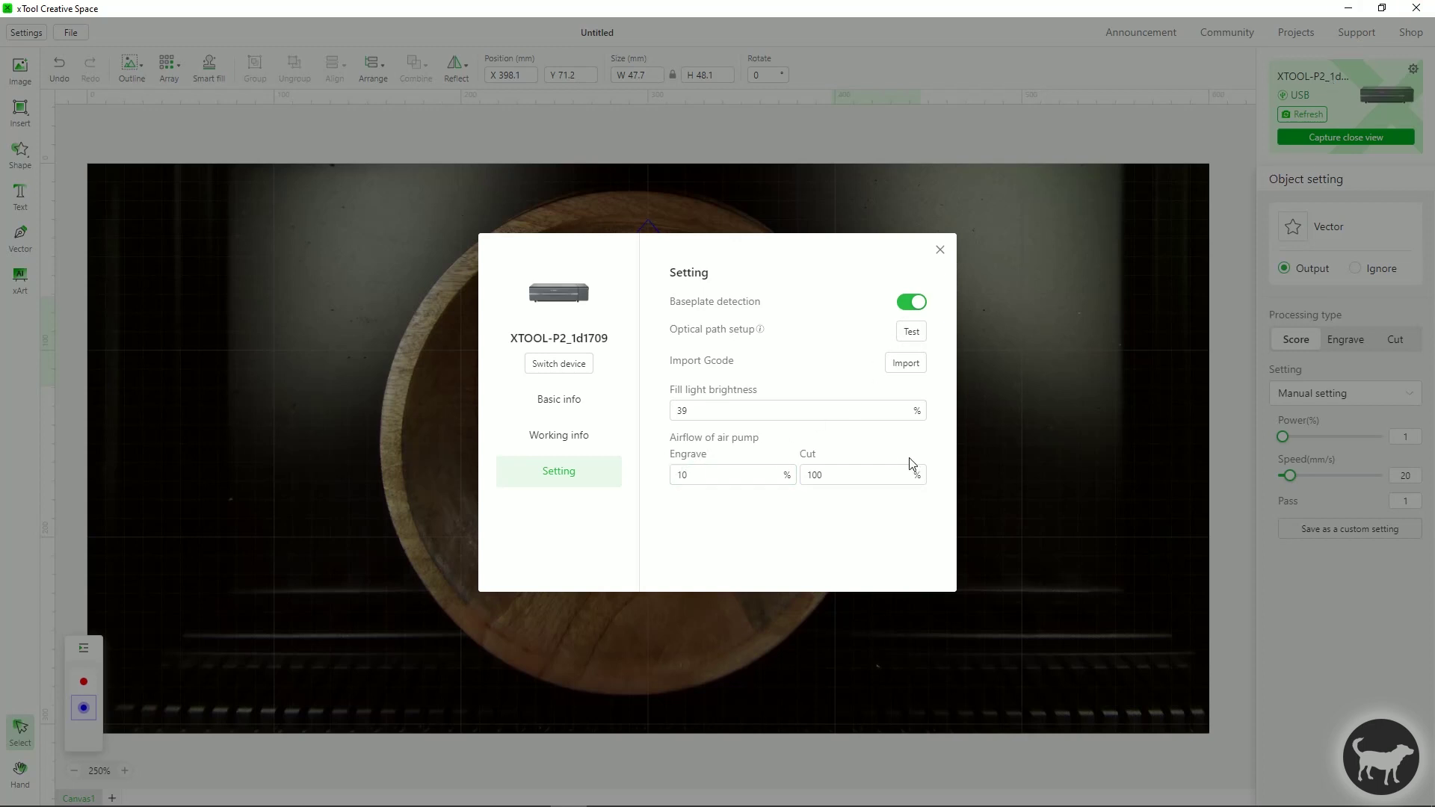
pyautogui.doubleClick(669, 478)
pyautogui.write('0')
pyautogui.click(729, 484)
pyautogui.click(944, 250)
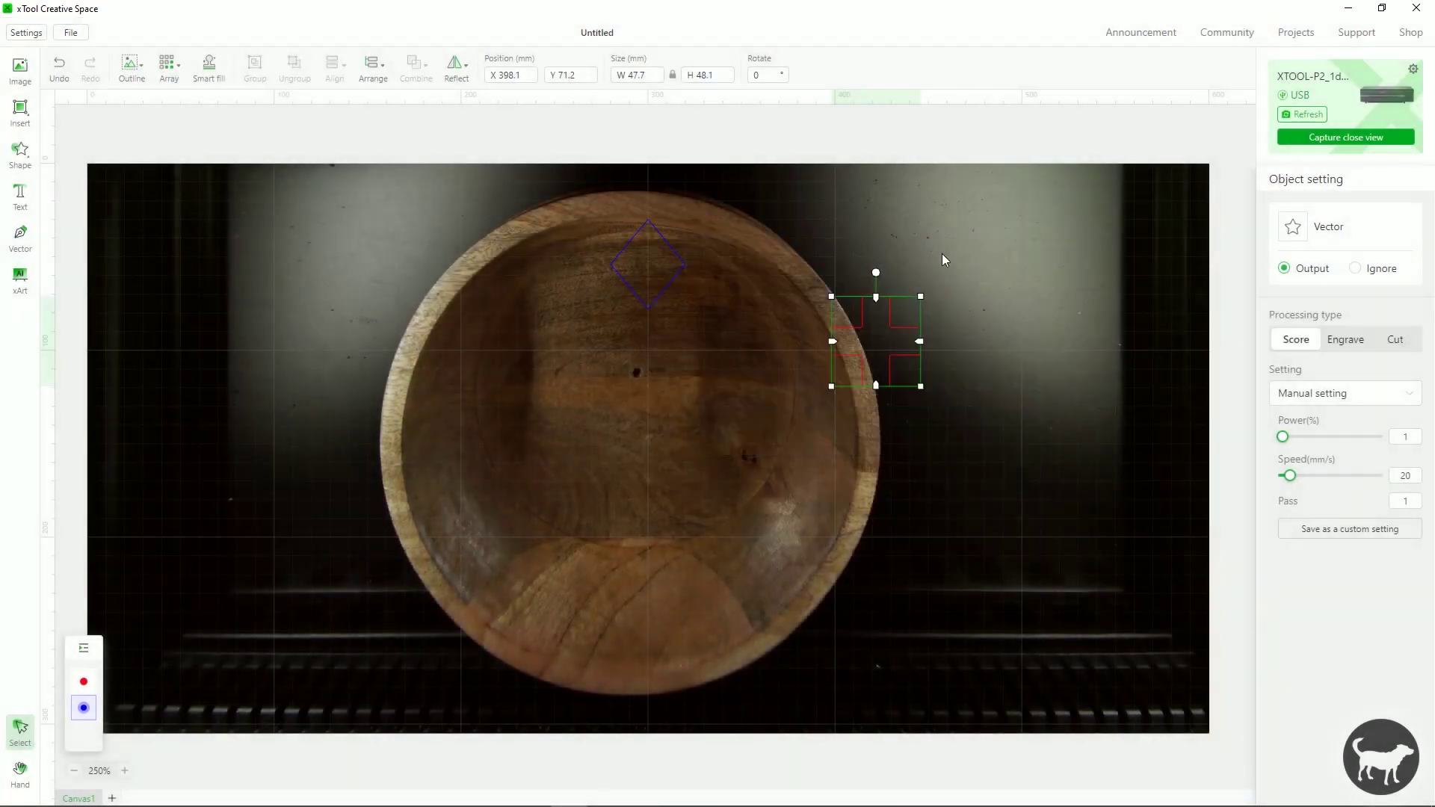
# Select and delete the diamond, then the red cross.
pyautogui.click(659, 292)
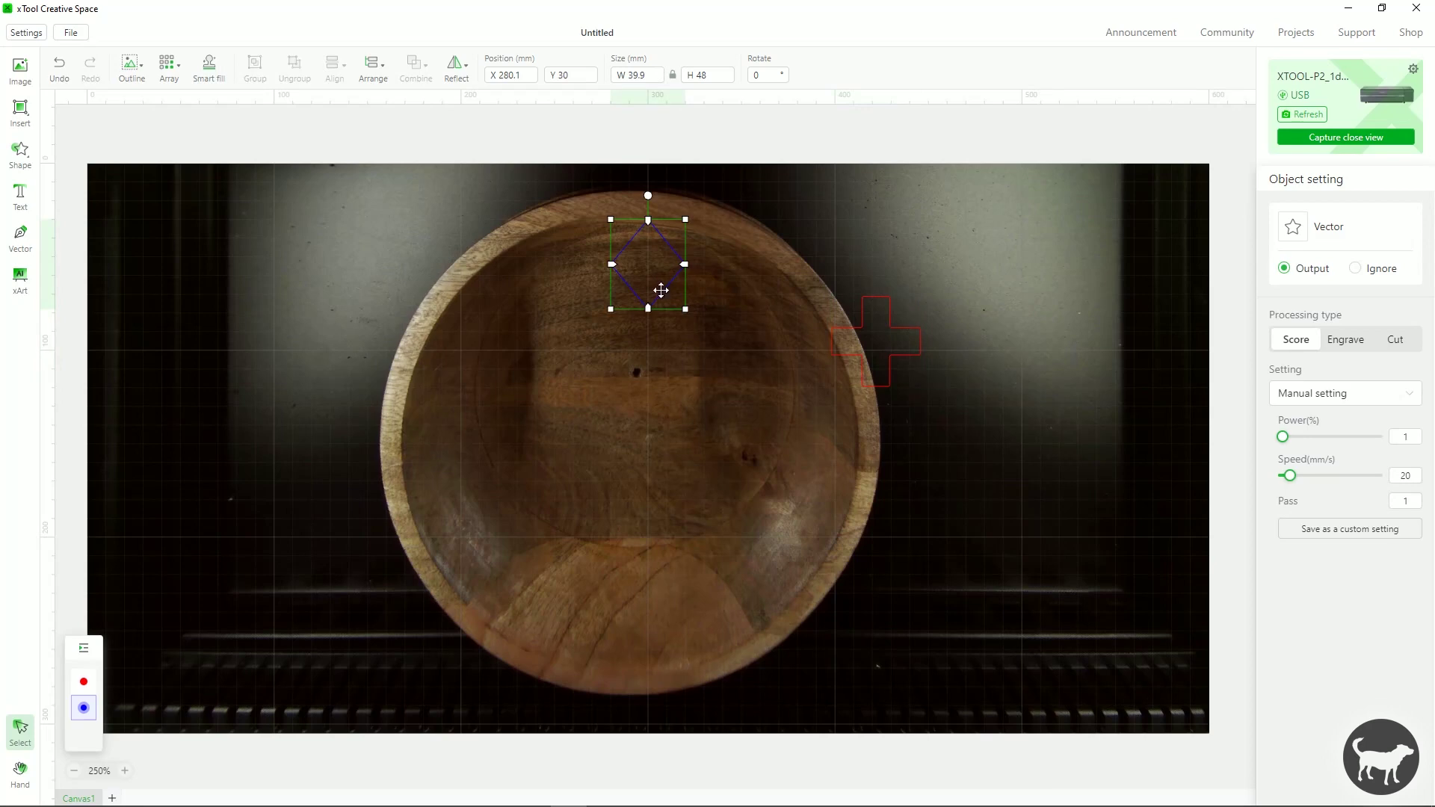
pyautogui.press('Delete')
pyautogui.click(852, 356)
pyautogui.press('Delete')
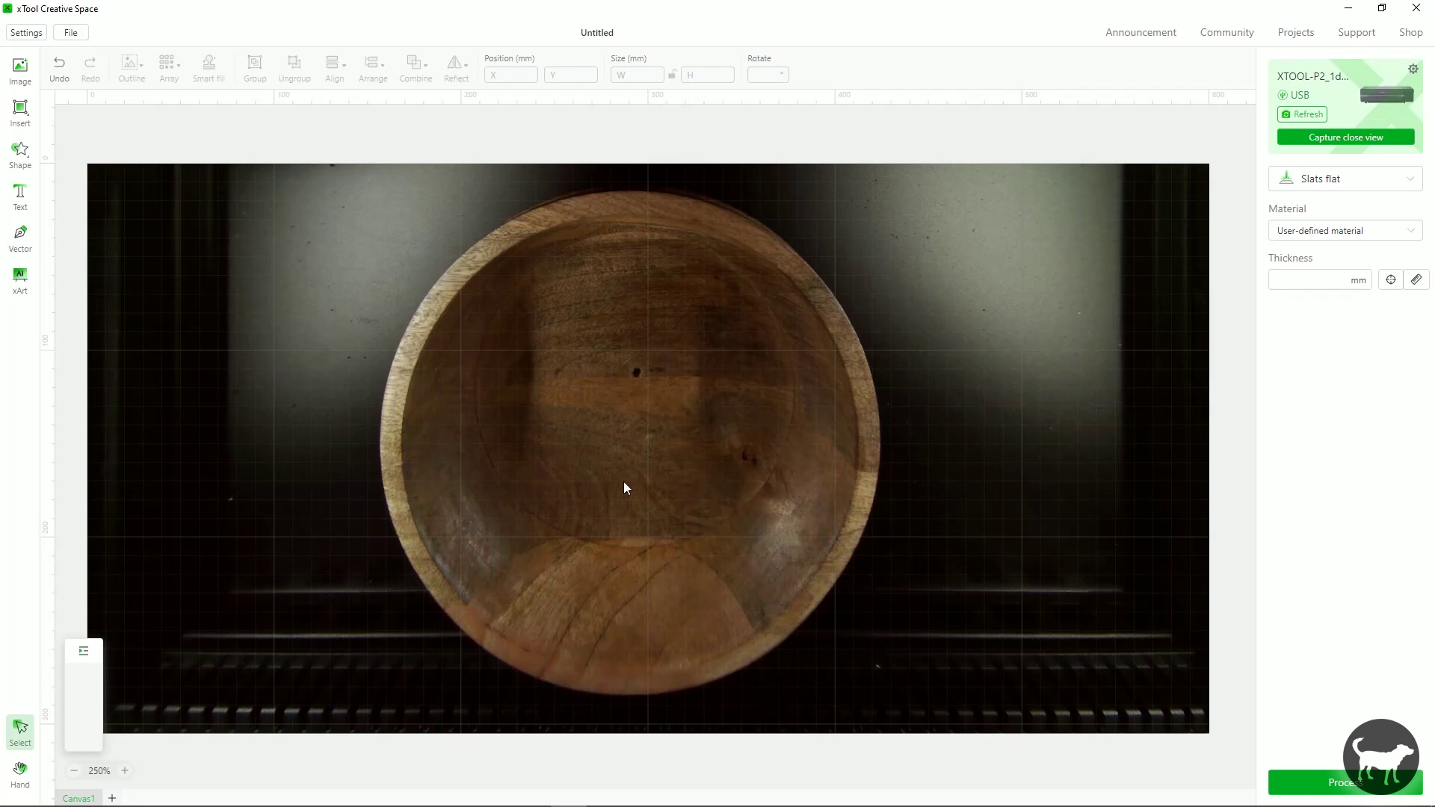
# Capture close-up photos of the bowl's bottom edge and right edge, then refresh the camera view.
pyautogui.click(1304, 142)
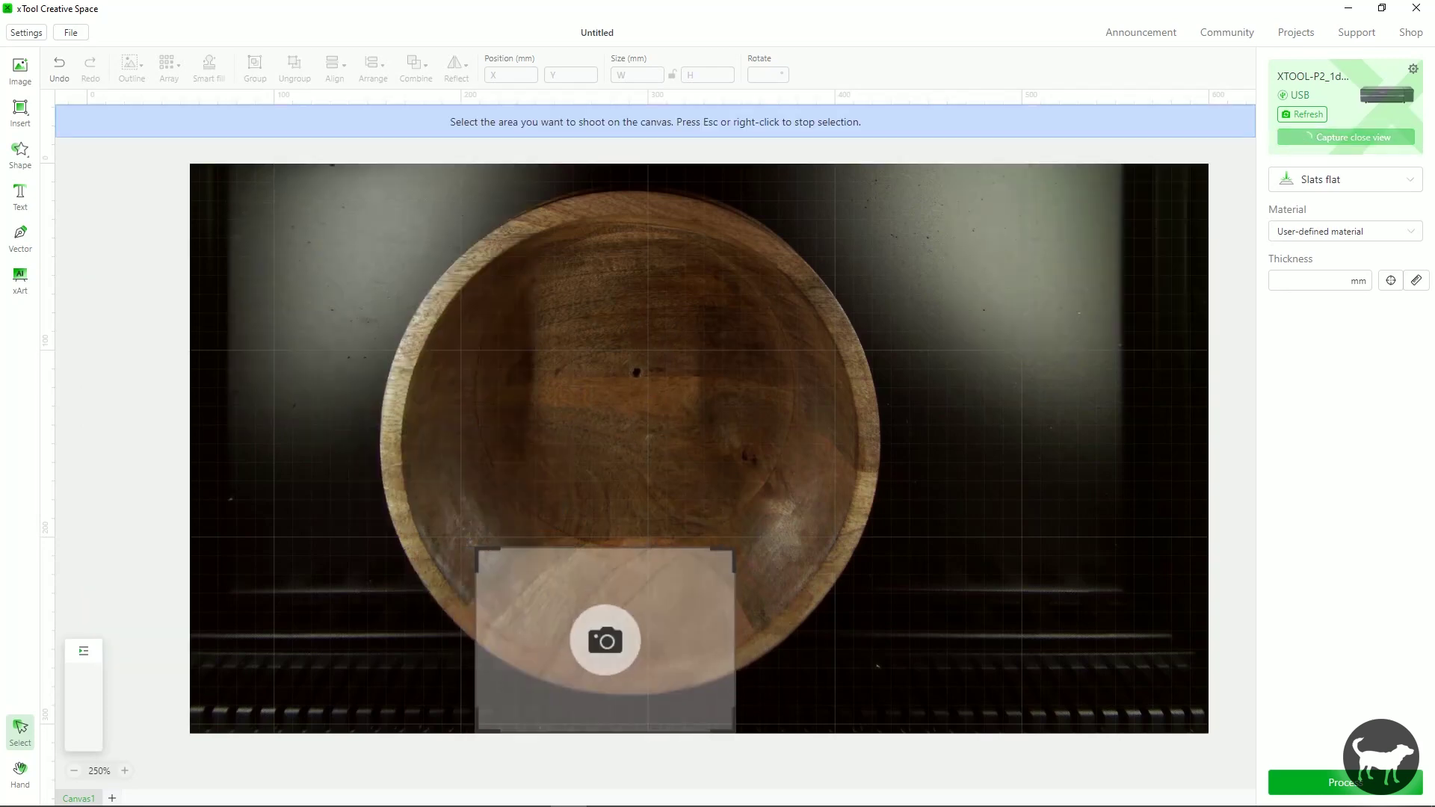
pyautogui.click(627, 609)
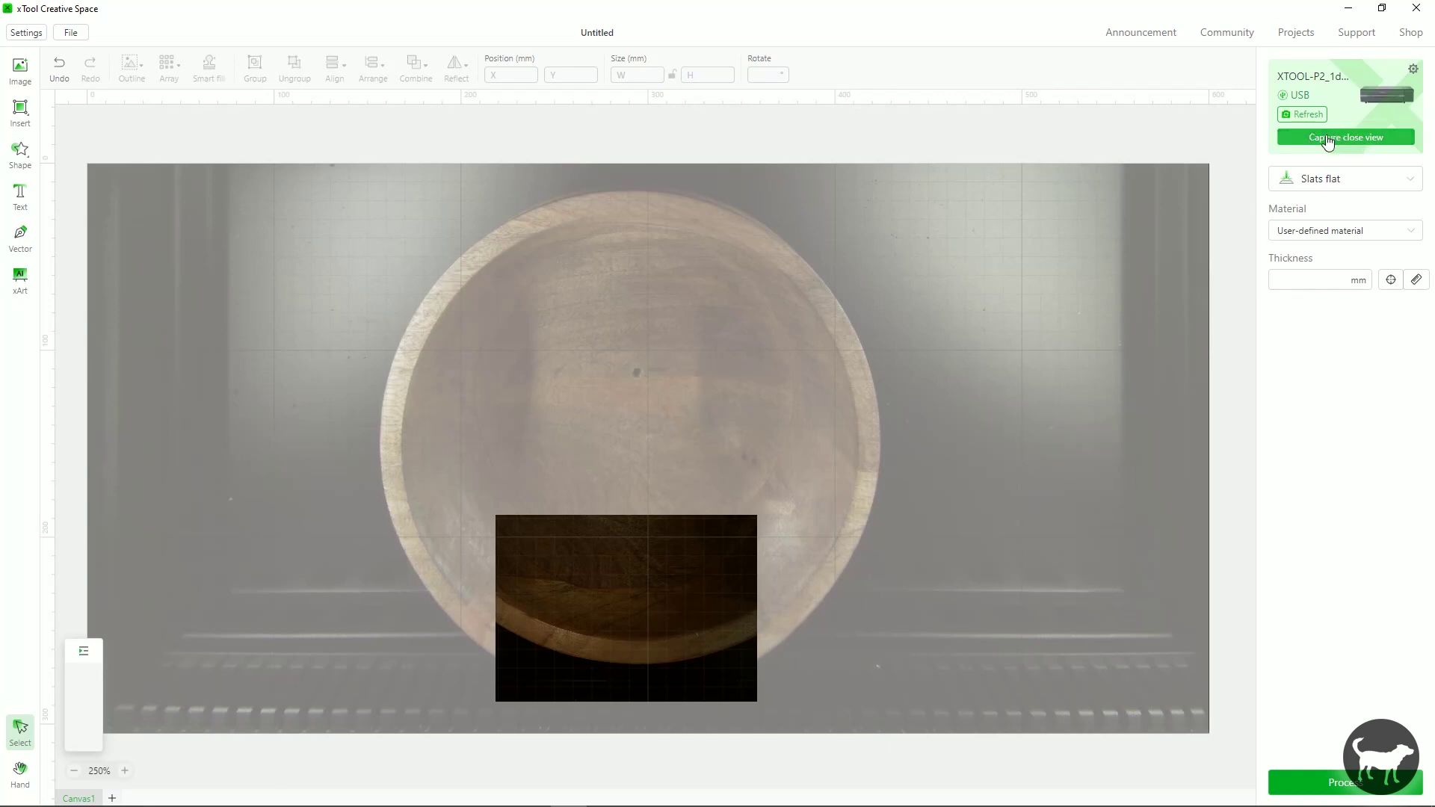
pyautogui.click(1318, 139)
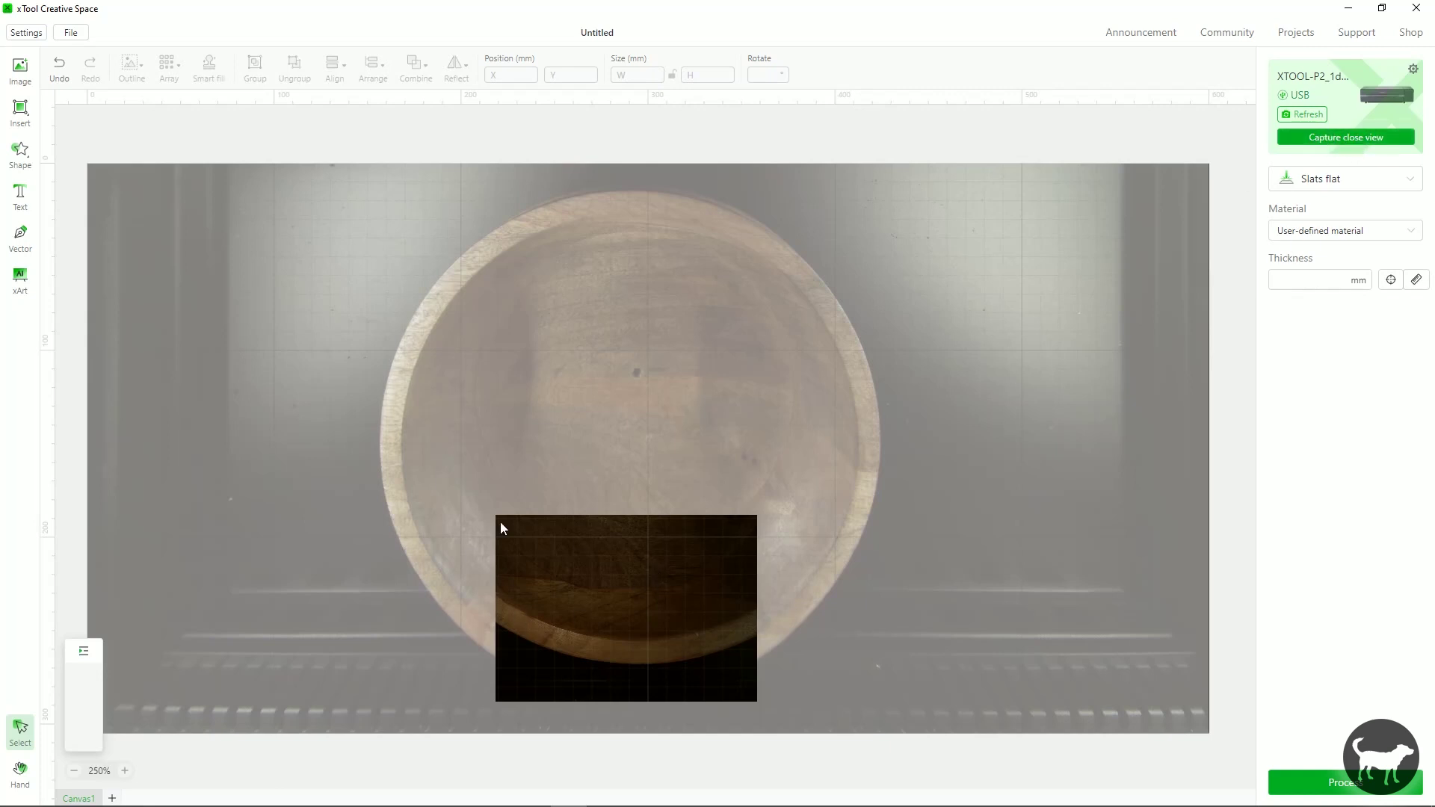
pyautogui.click(1321, 136)
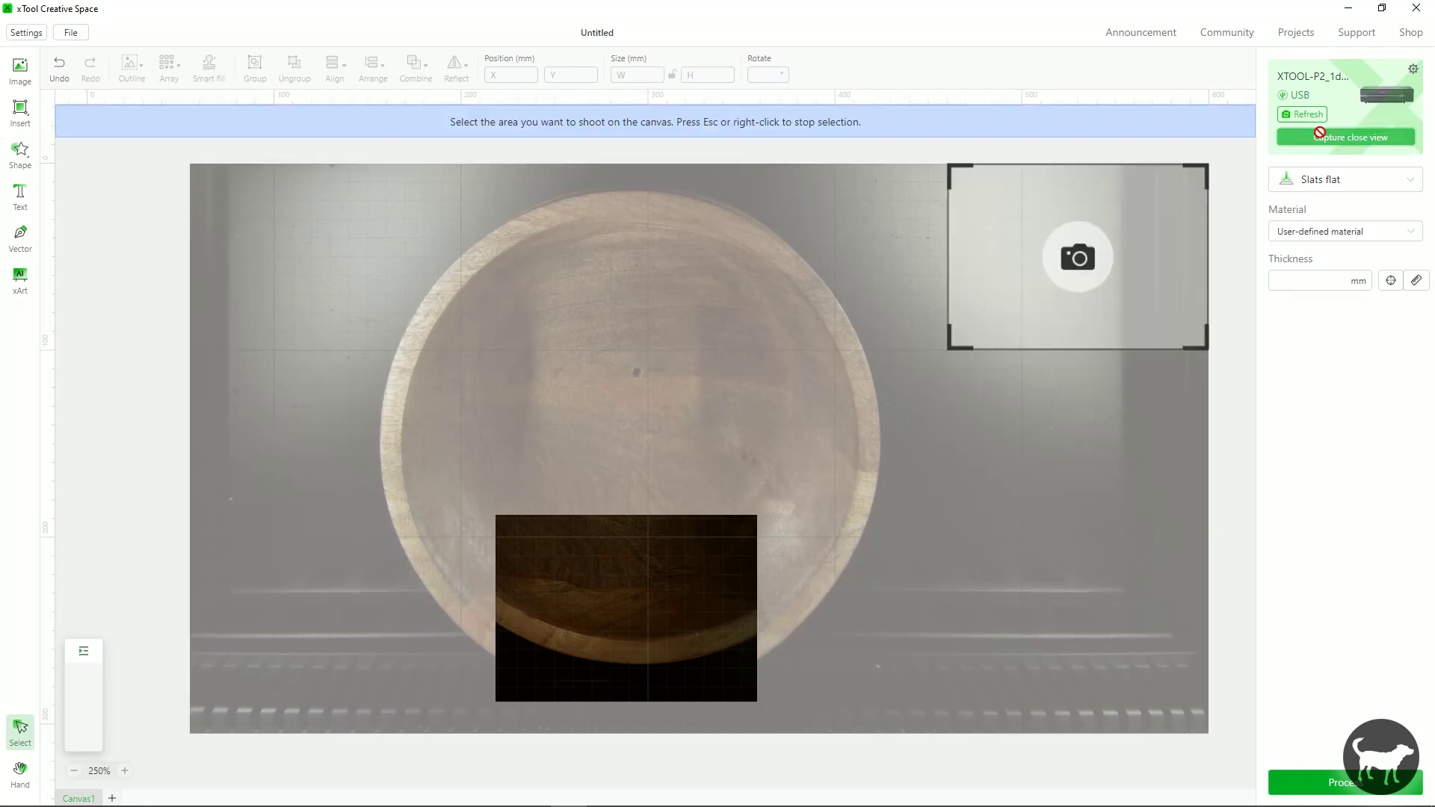
pyautogui.click(855, 478)
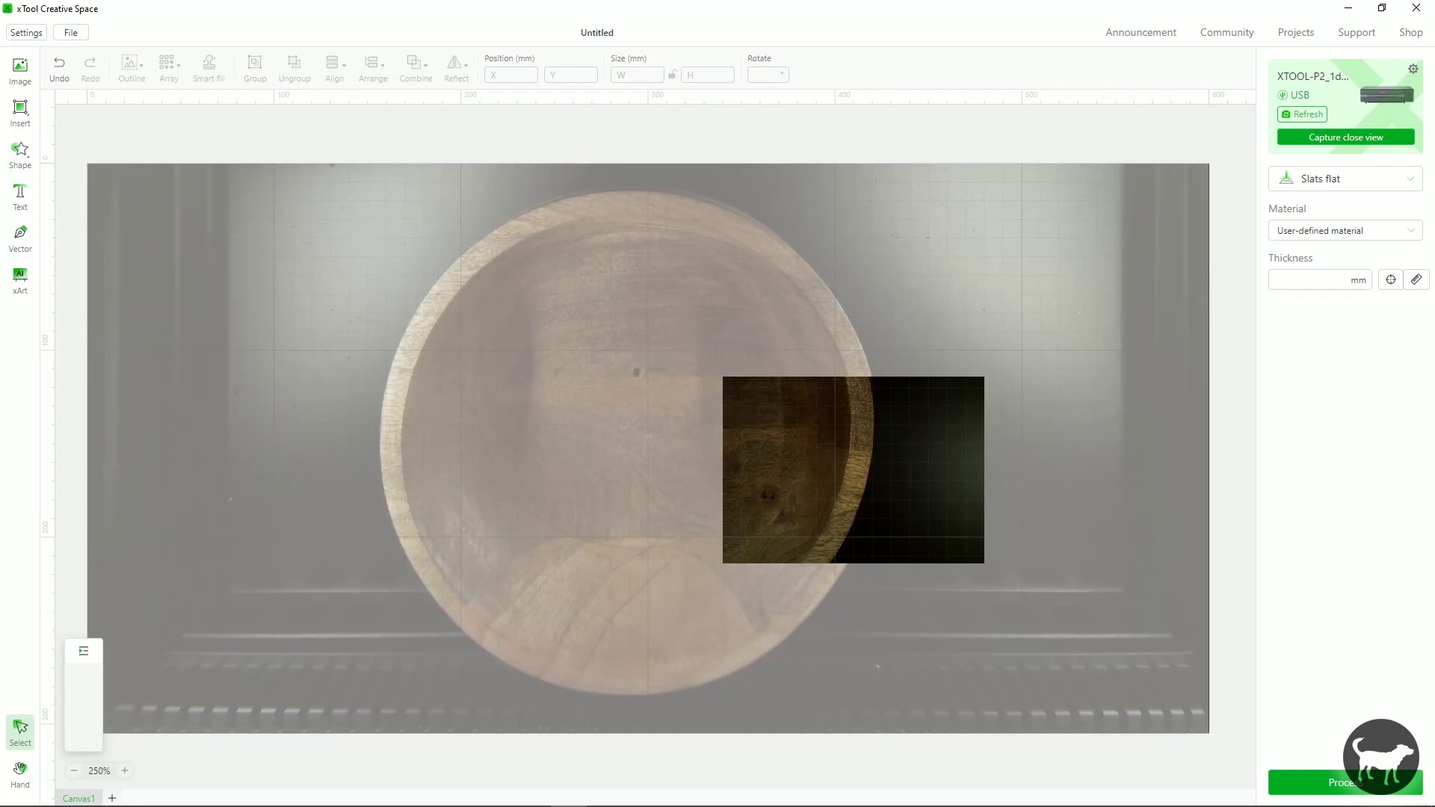
pyautogui.click(1304, 114)
pyautogui.click(1352, 187)
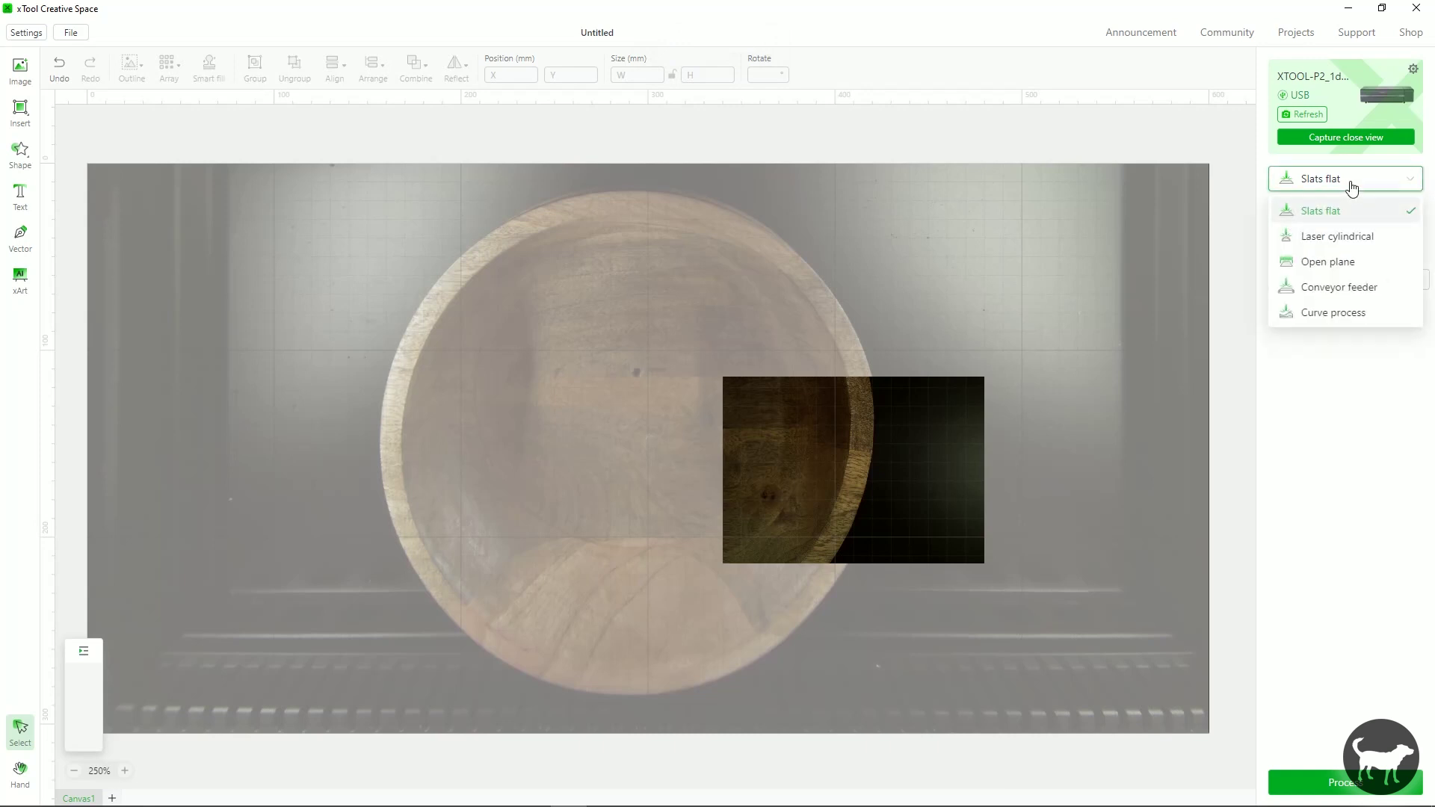
# Switch the processing mode to Curve process and start Curve-measure setup.
pyautogui.click(1331, 315)
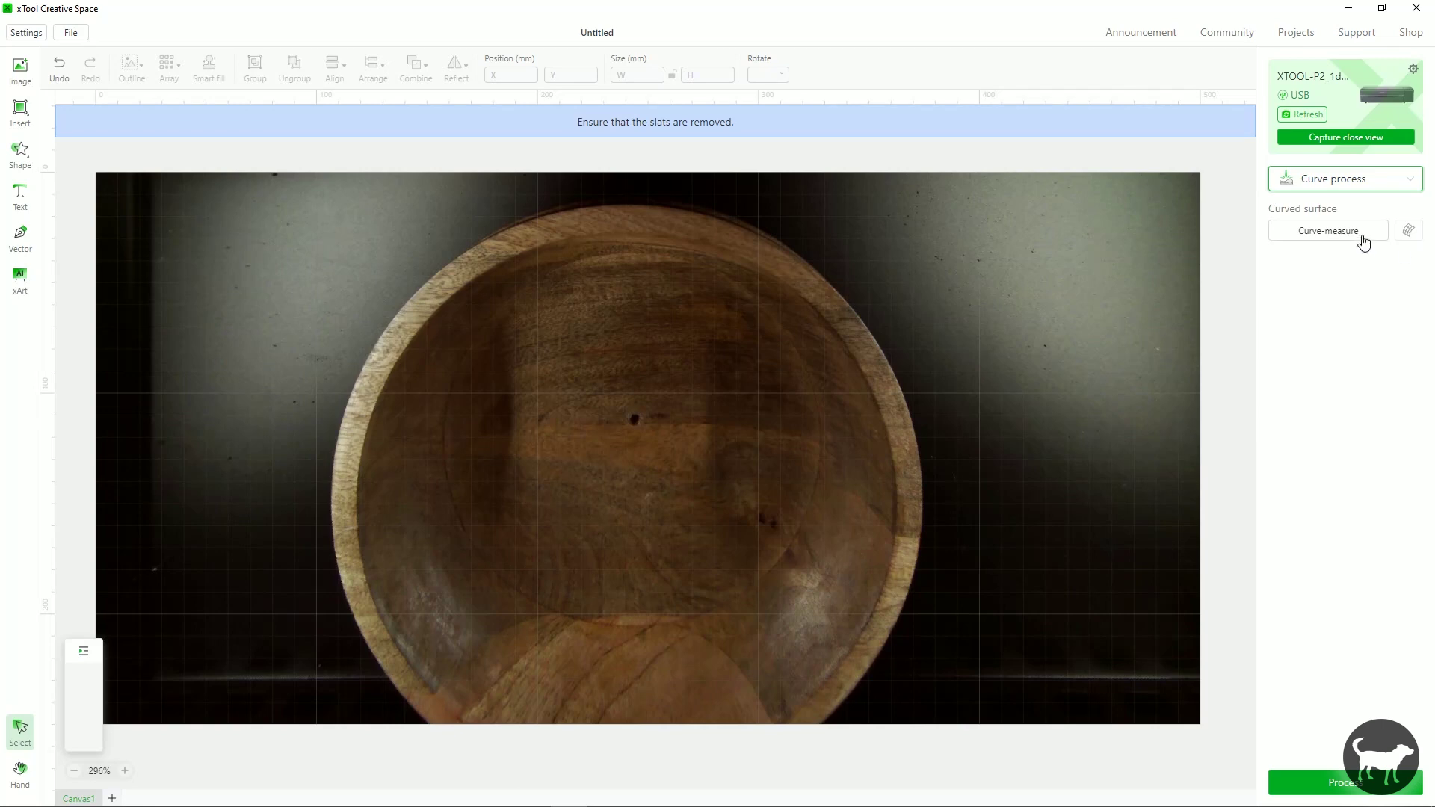
pyautogui.click(1310, 236)
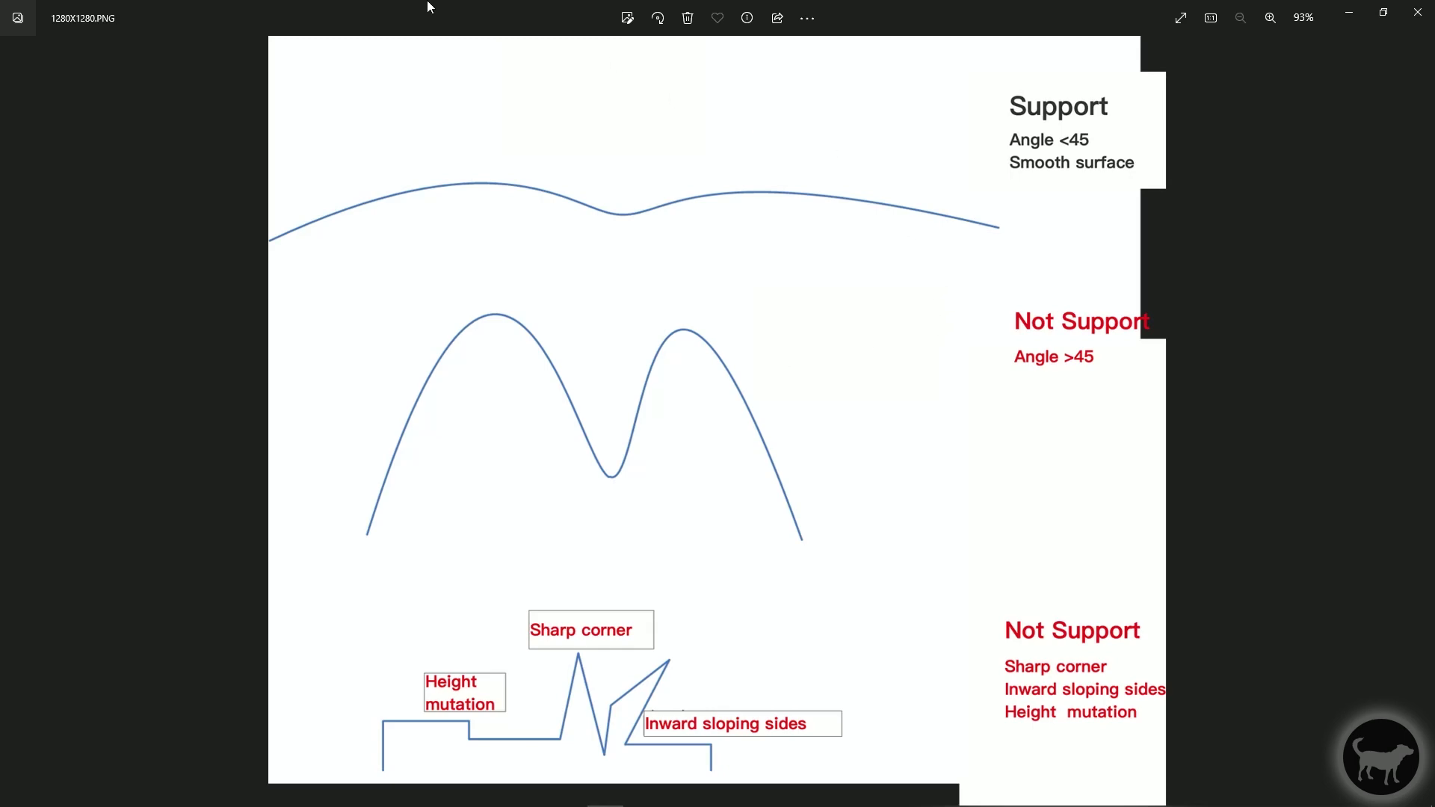
pyautogui.click(1421, 13)
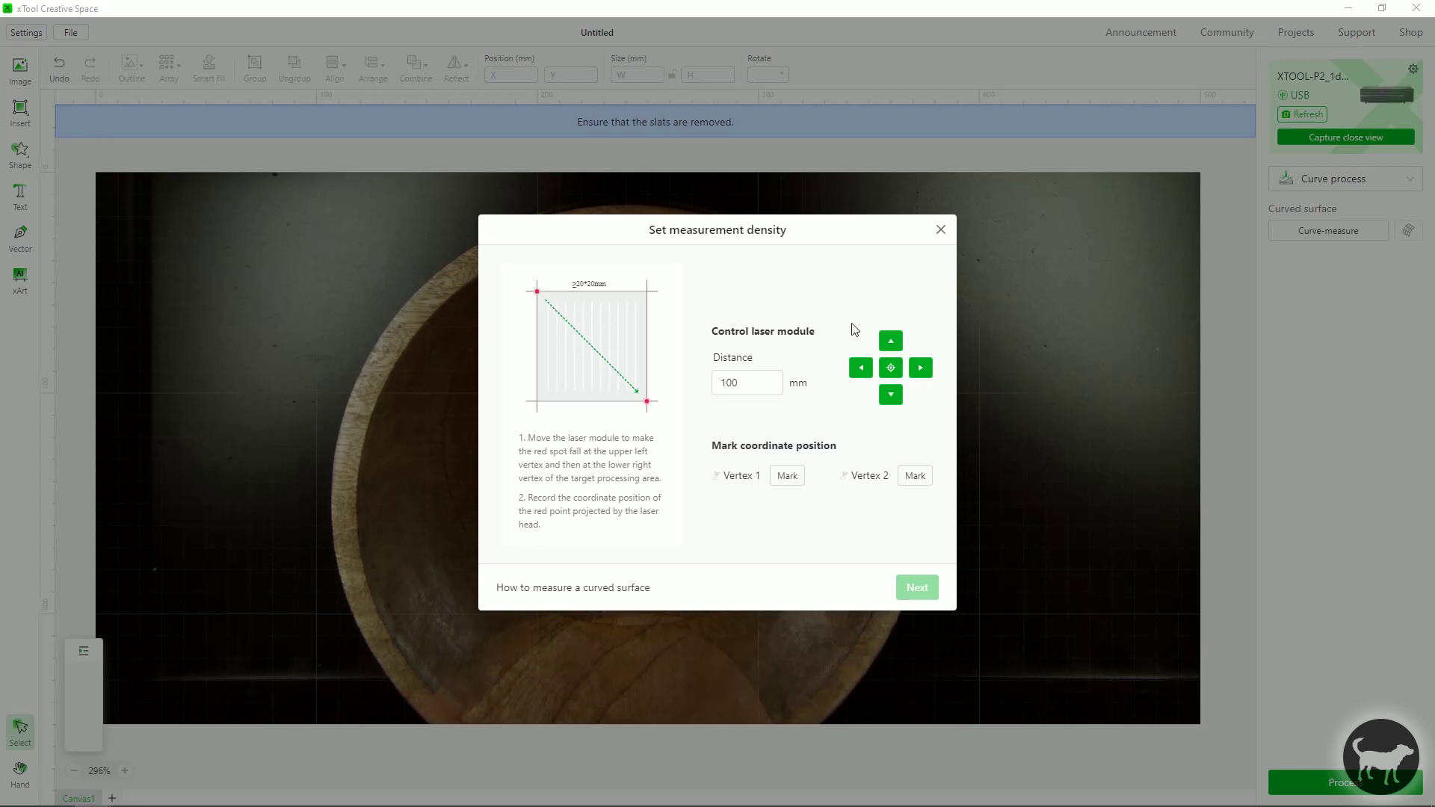
# Set a 10 mm jog distance, mark Vertex 1 and Vertex 2, and advance to the 24×25 grid.
pyautogui.moveTo(763, 382); pyautogui.dragTo(701, 381)
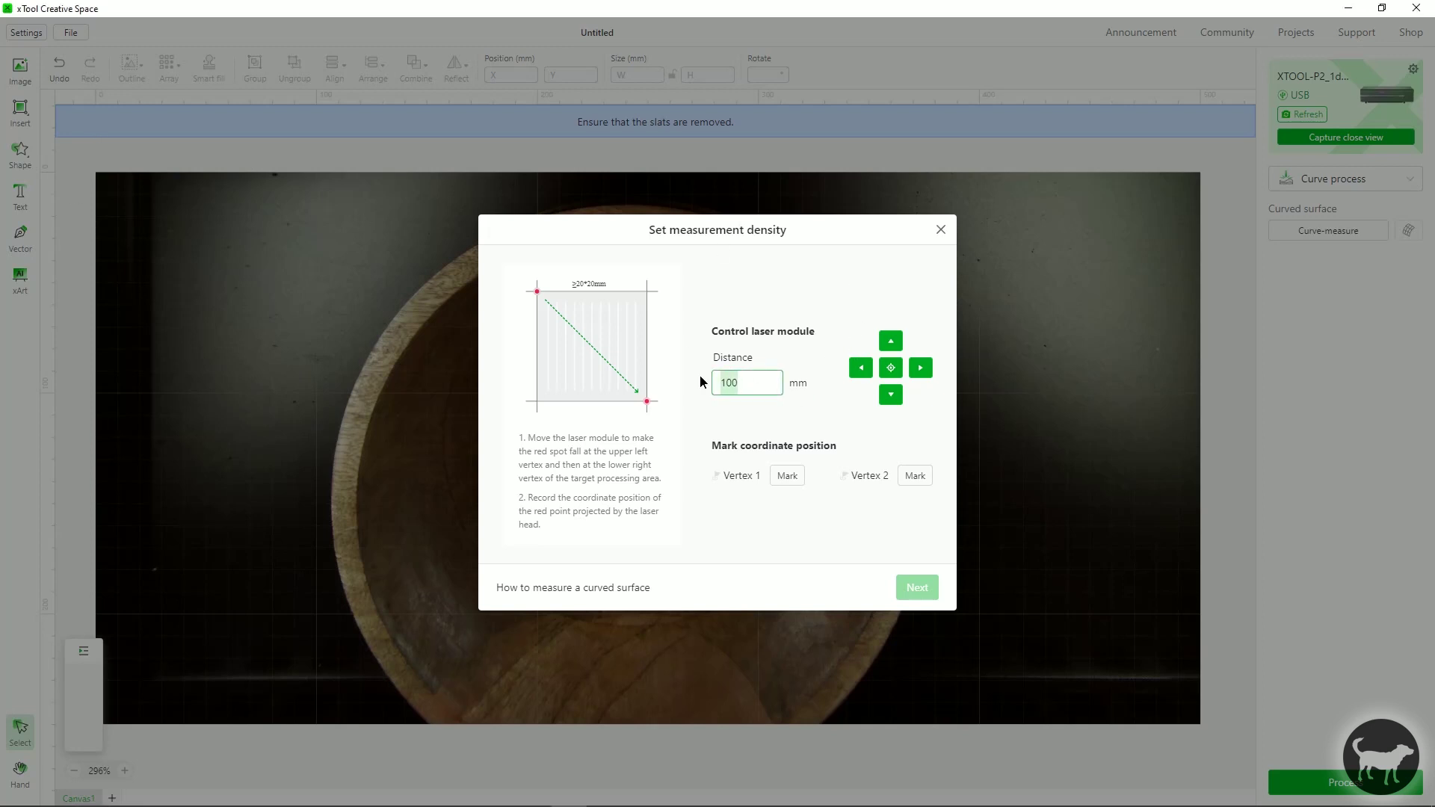
pyautogui.write('10')
pyautogui.click(859, 371)
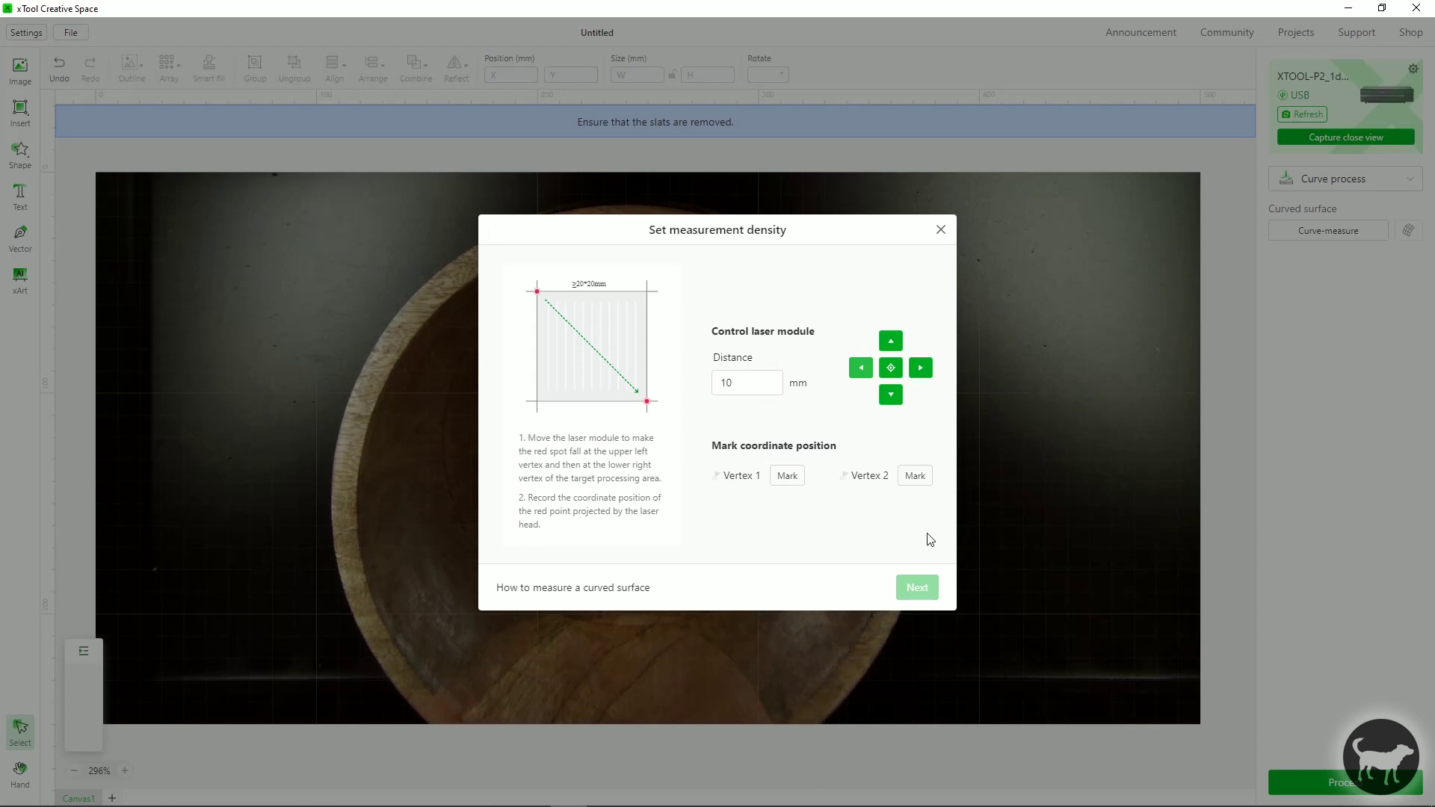
pyautogui.click(789, 477)
pyautogui.click(891, 394)
pyautogui.click(917, 479)
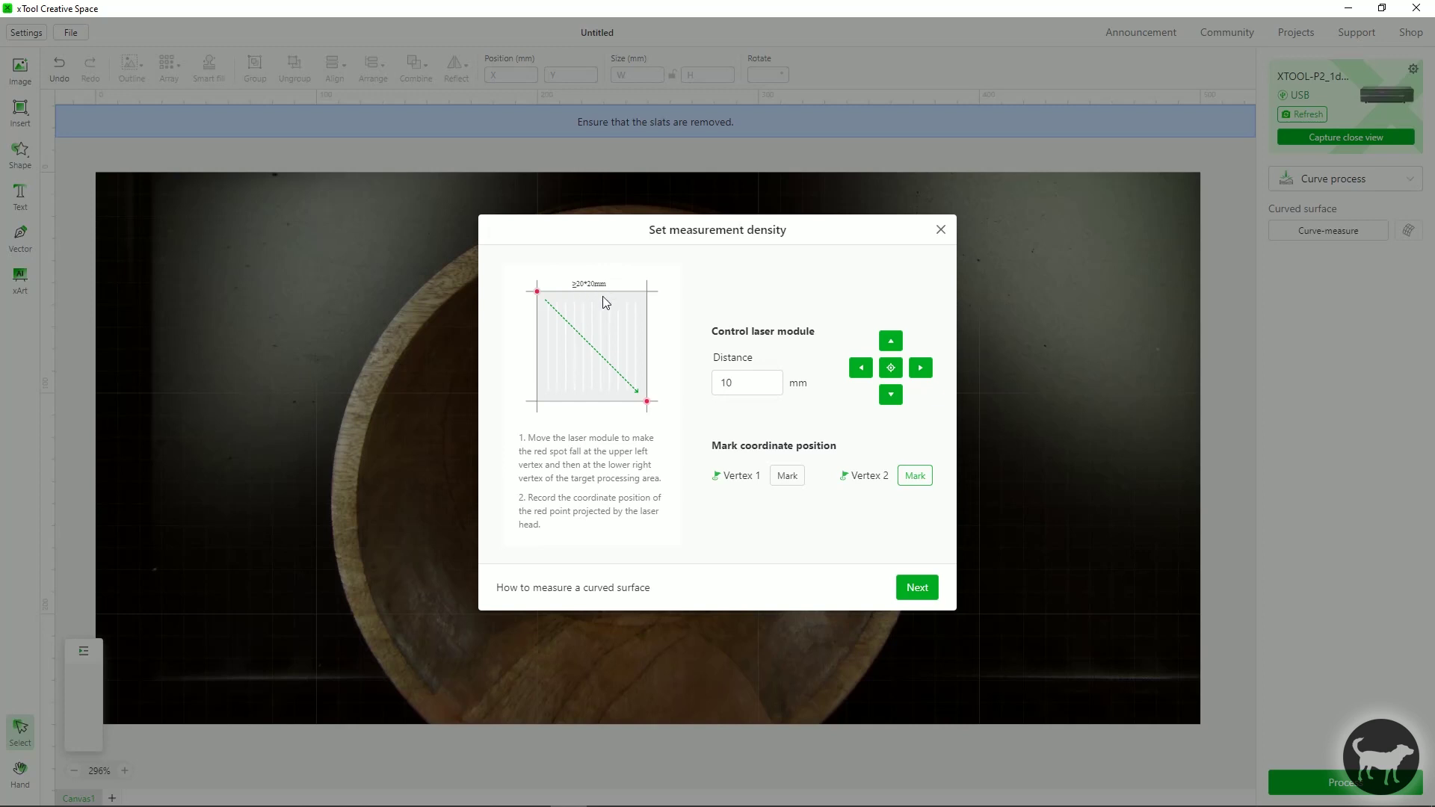
pyautogui.click(920, 592)
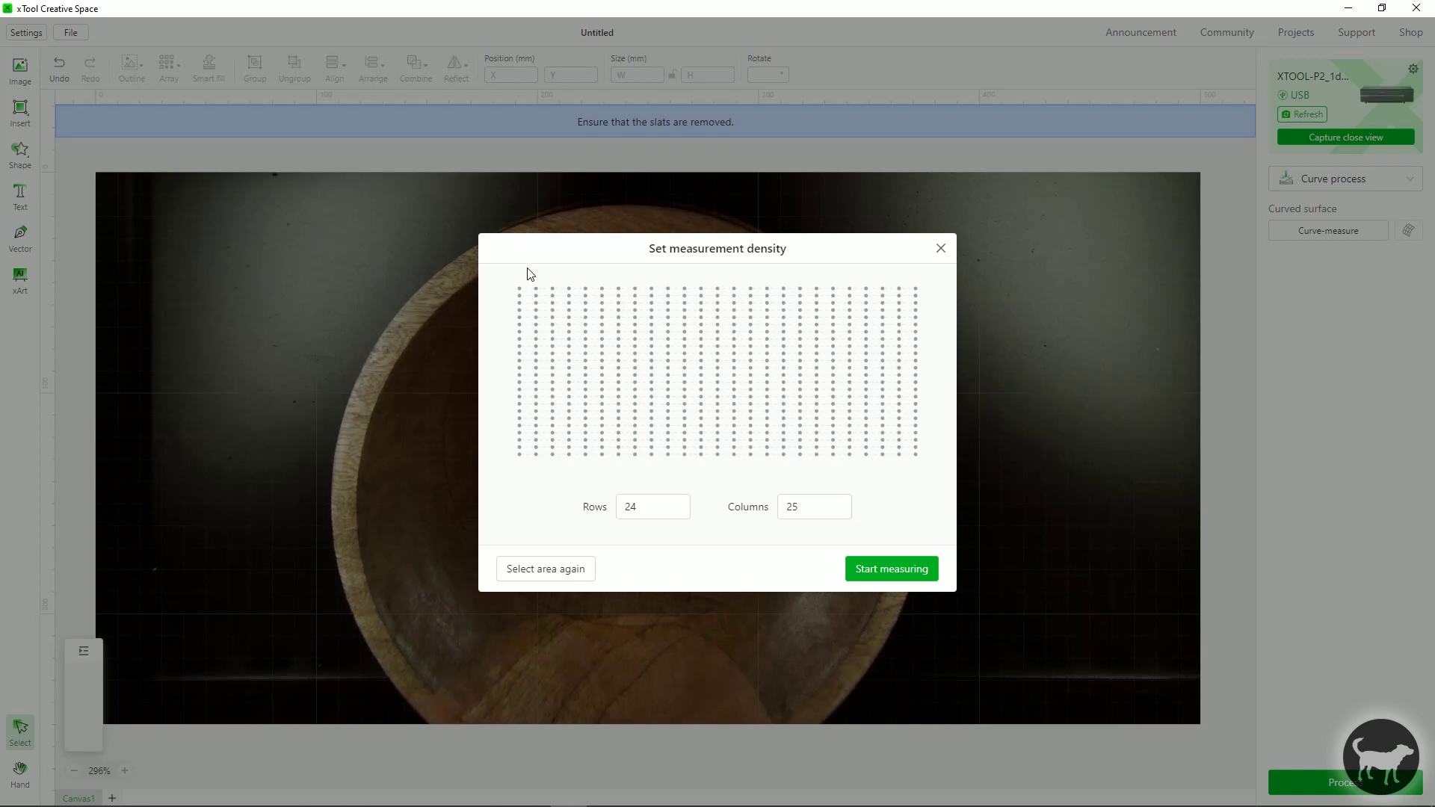
# Start measuring the point grid and dismiss the Measurement failed message.
pyautogui.click(886, 574)
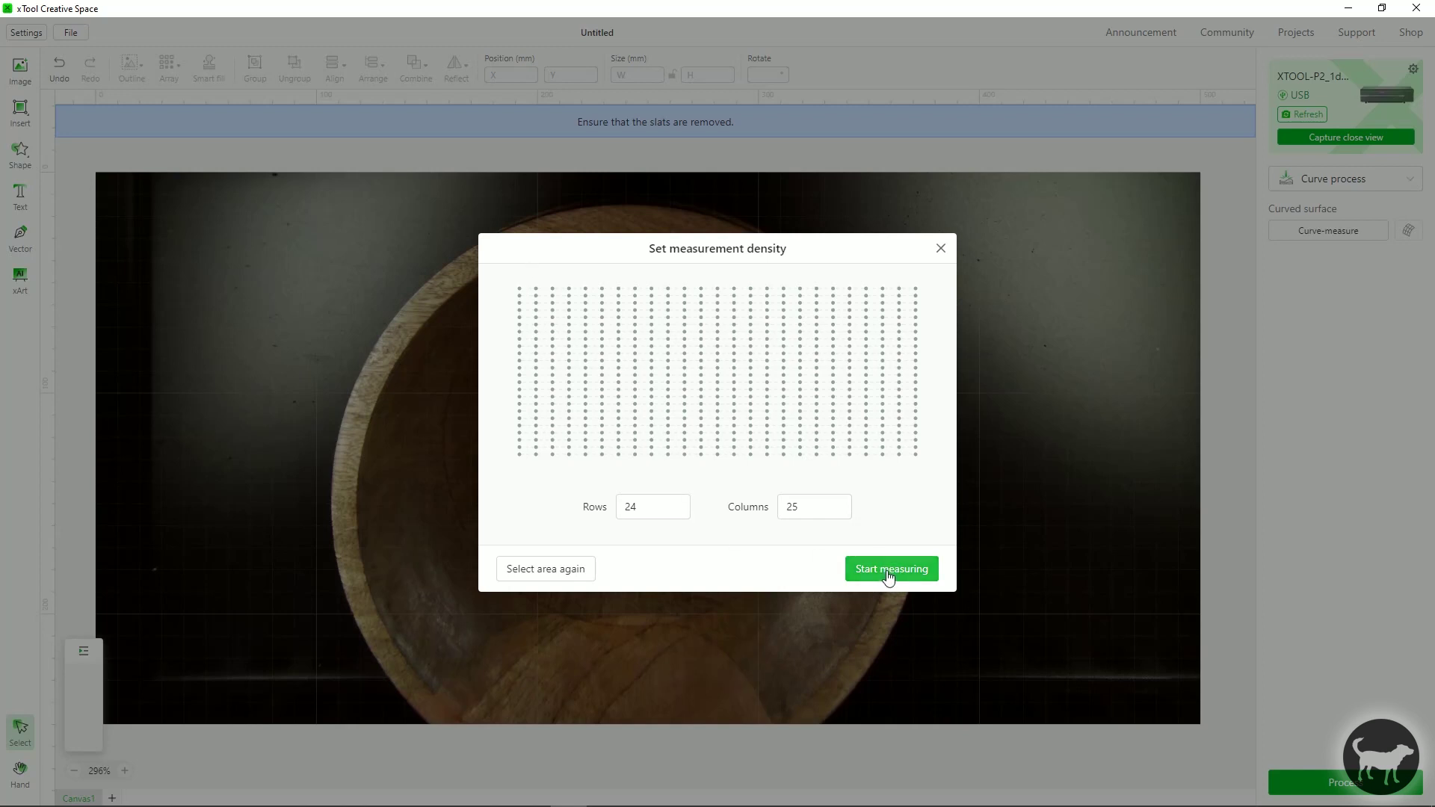
pyautogui.click(886, 574)
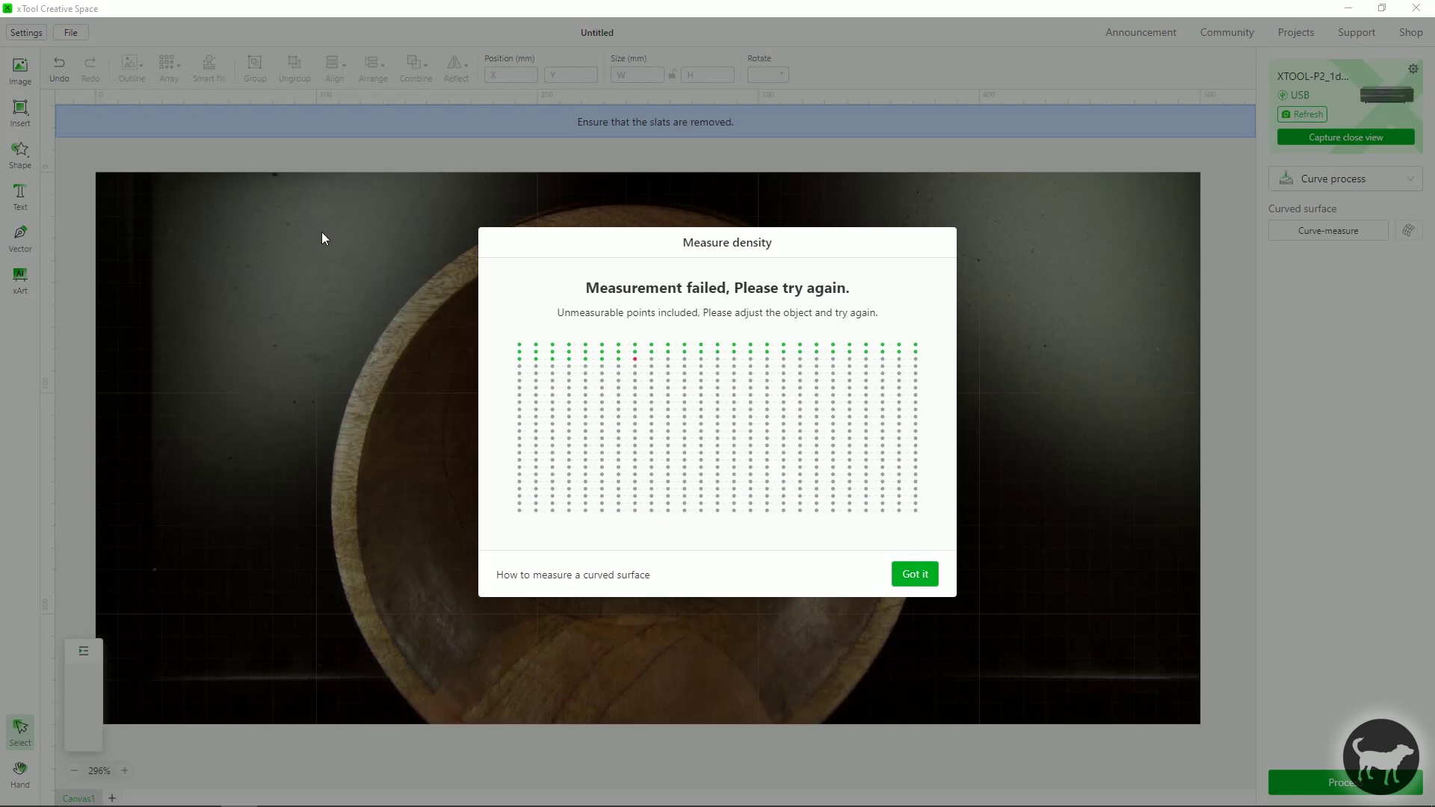
pyautogui.click(925, 578)
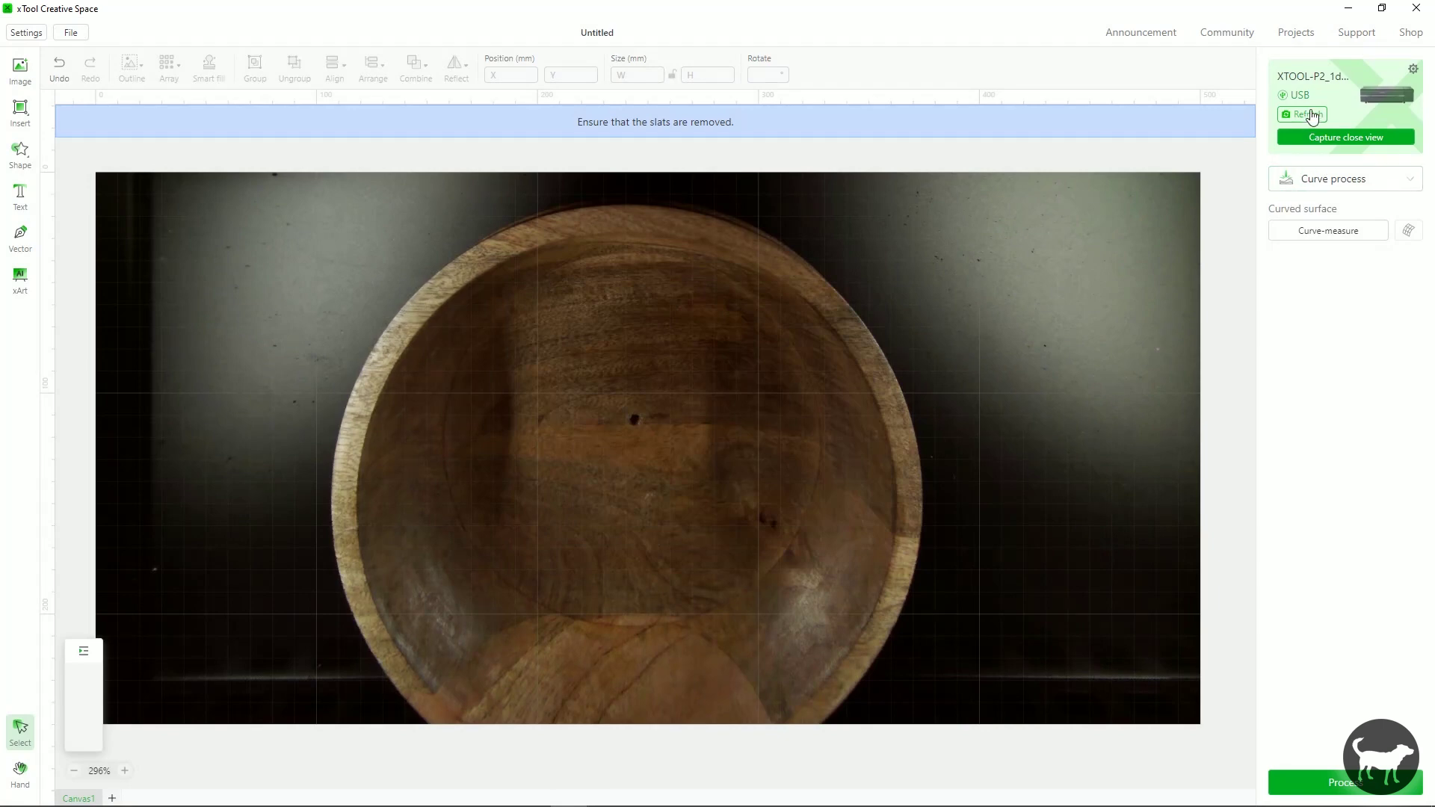
# Refresh the camera image of the bowl on its green backing.
pyautogui.click(1313, 116)
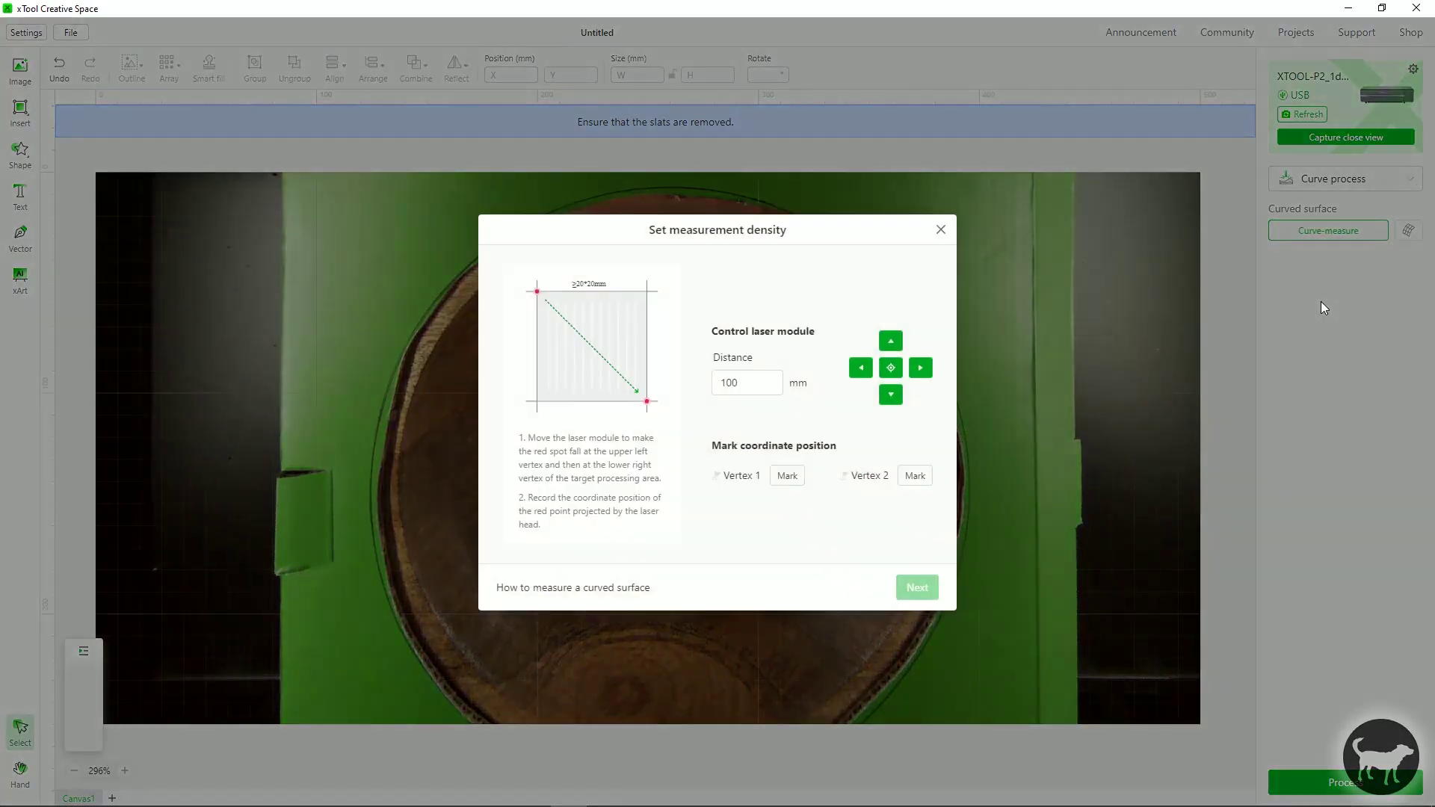
# Set the jog distance to 10, re-mark Vertex 1 and Vertex 2, and advance to the measurement grid.
pyautogui.doubleClick(737, 390)
pyautogui.write('10')
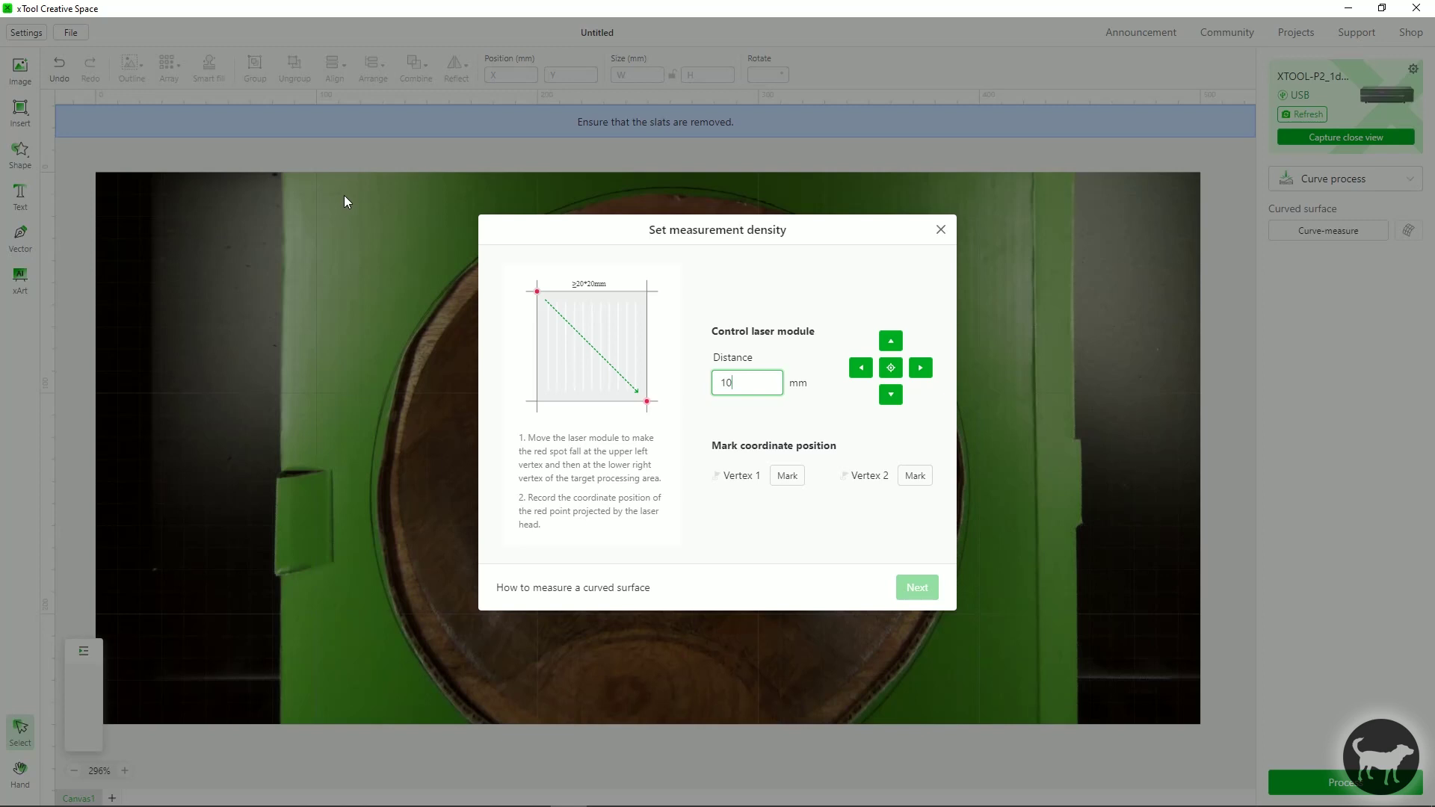
pyautogui.click(920, 369)
pyautogui.click(788, 475)
pyautogui.click(894, 398)
pyautogui.click(892, 396)
pyautogui.click(917, 480)
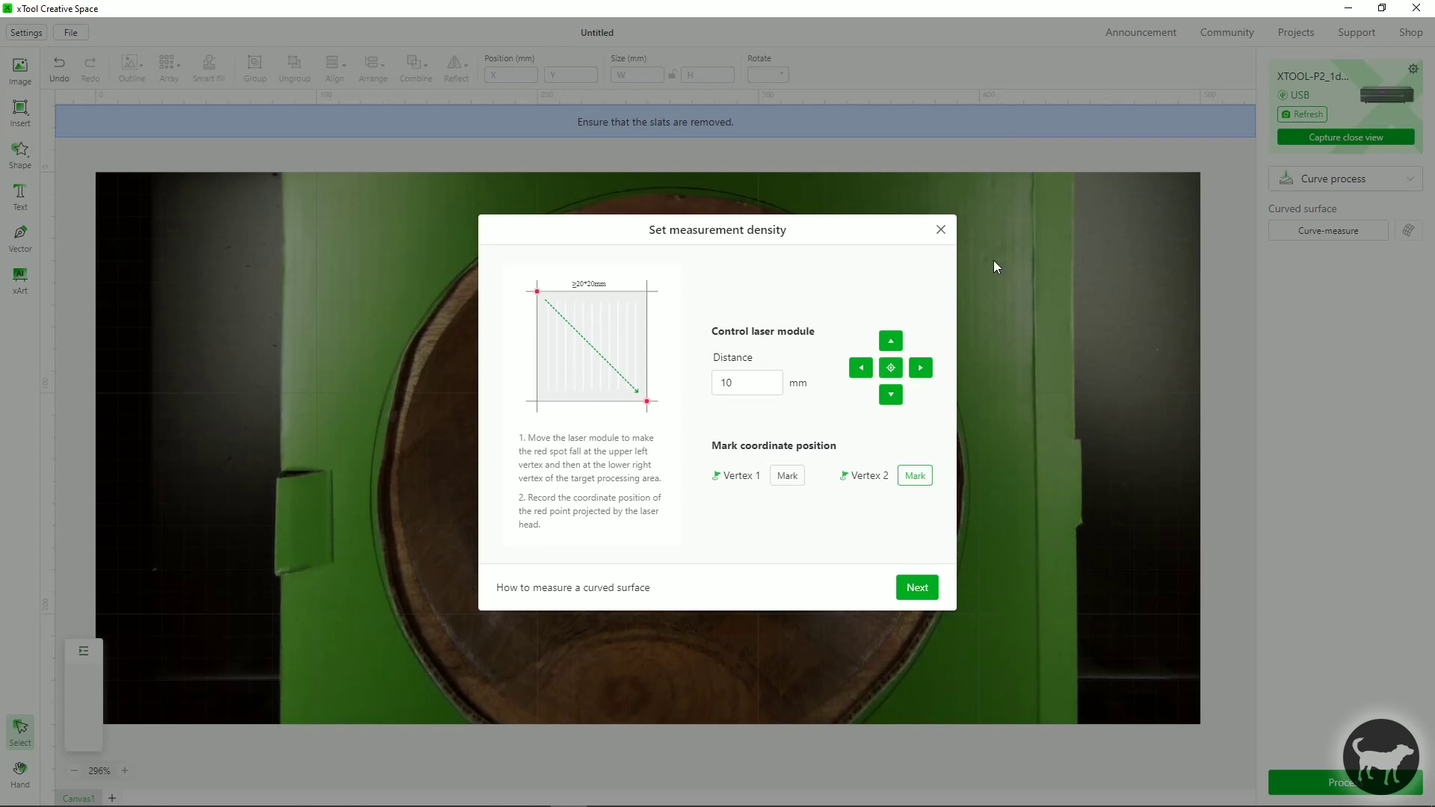
pyautogui.click(920, 590)
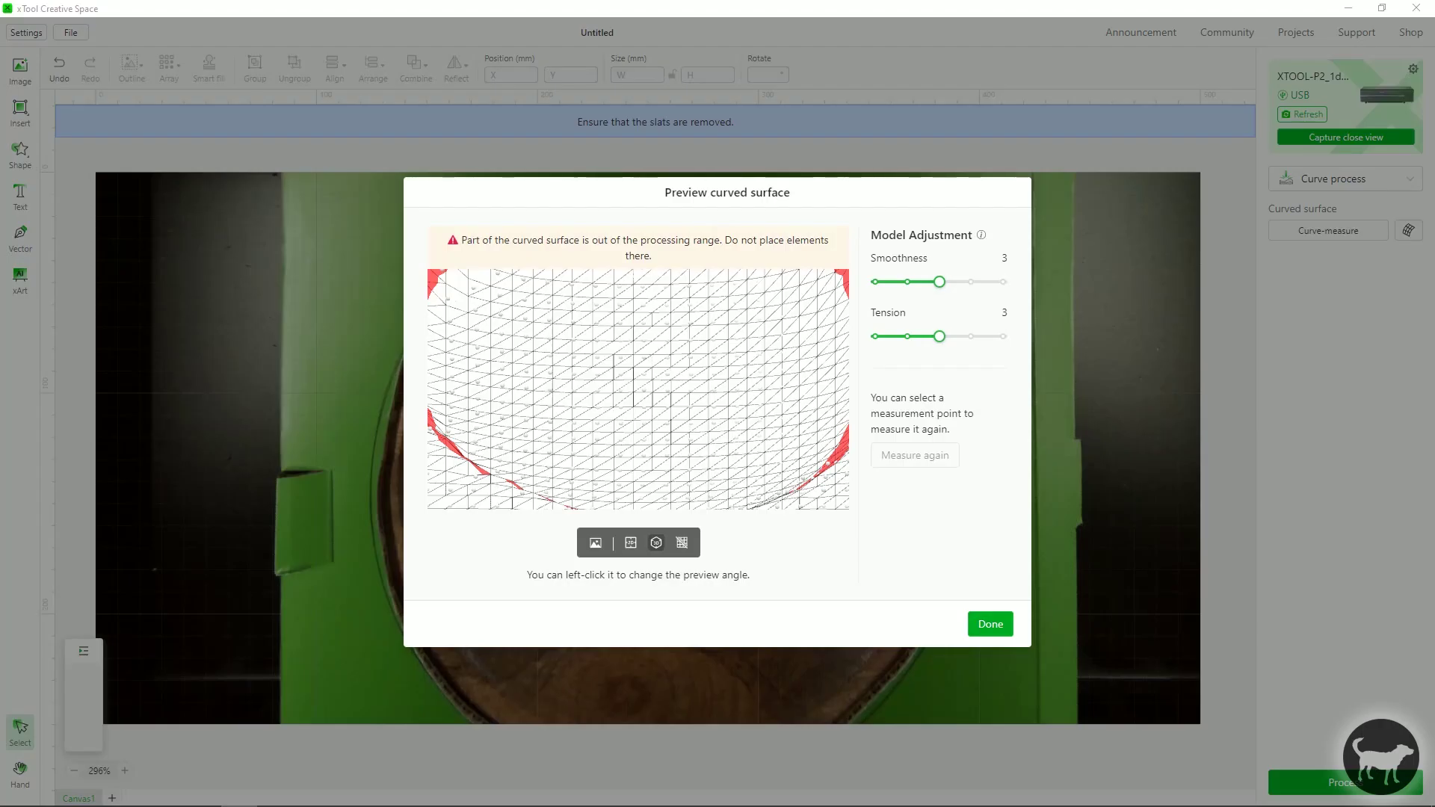
# Tilt the surface mesh, hide its grid lines, and switch between top and 3D views.
pyautogui.click(640, 372)
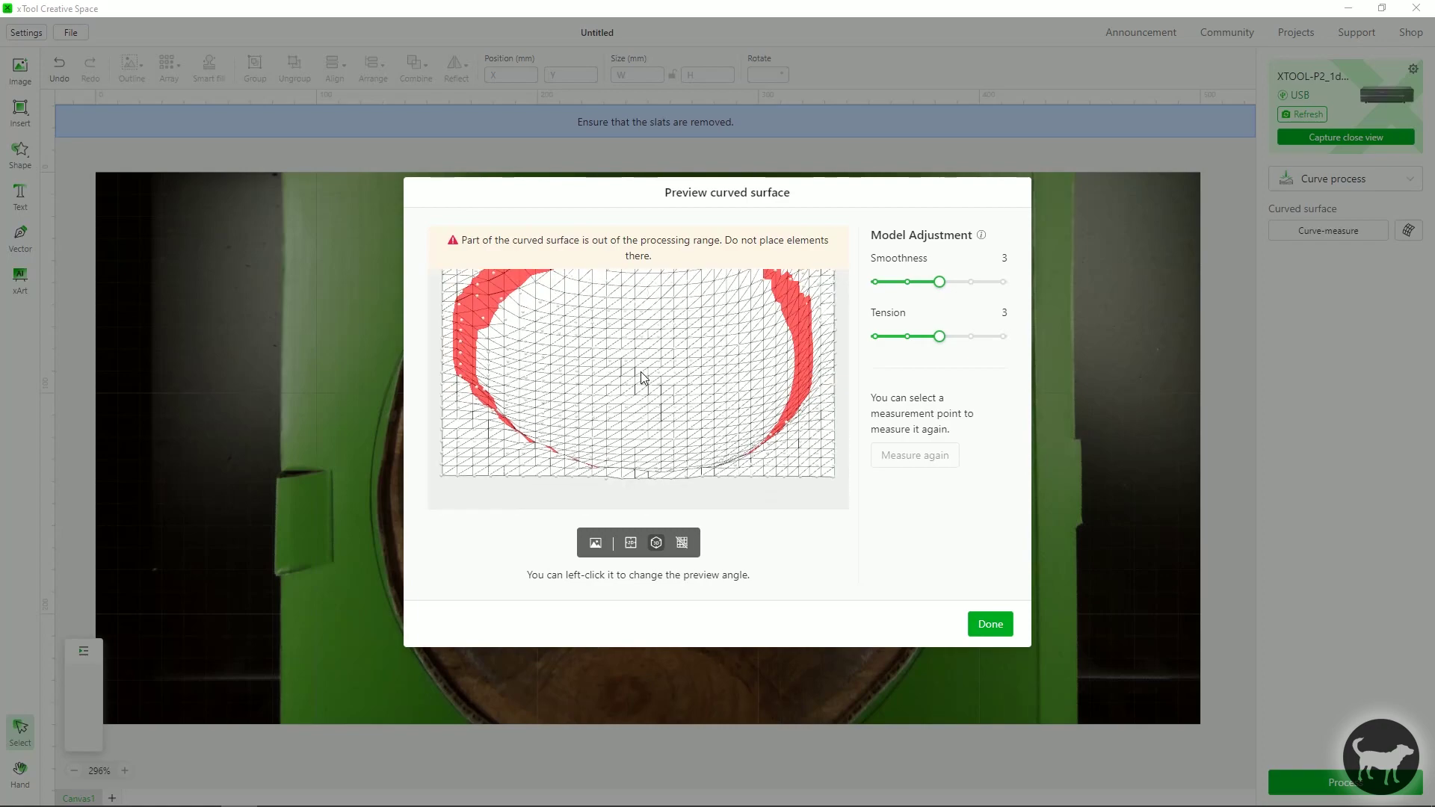
pyautogui.moveTo(641, 377)
pyautogui.mouseDown()
pyautogui.moveTo(628, 341)
pyautogui.moveTo(684, 389)
pyautogui.moveTo(728, 377)
pyautogui.moveTo(740, 350)
pyautogui.moveTo(685, 334)
pyautogui.moveTo(666, 372)
pyautogui.moveTo(674, 401)
pyautogui.moveTo(539, 418)
pyautogui.moveTo(653, 377)
pyautogui.mouseUp()
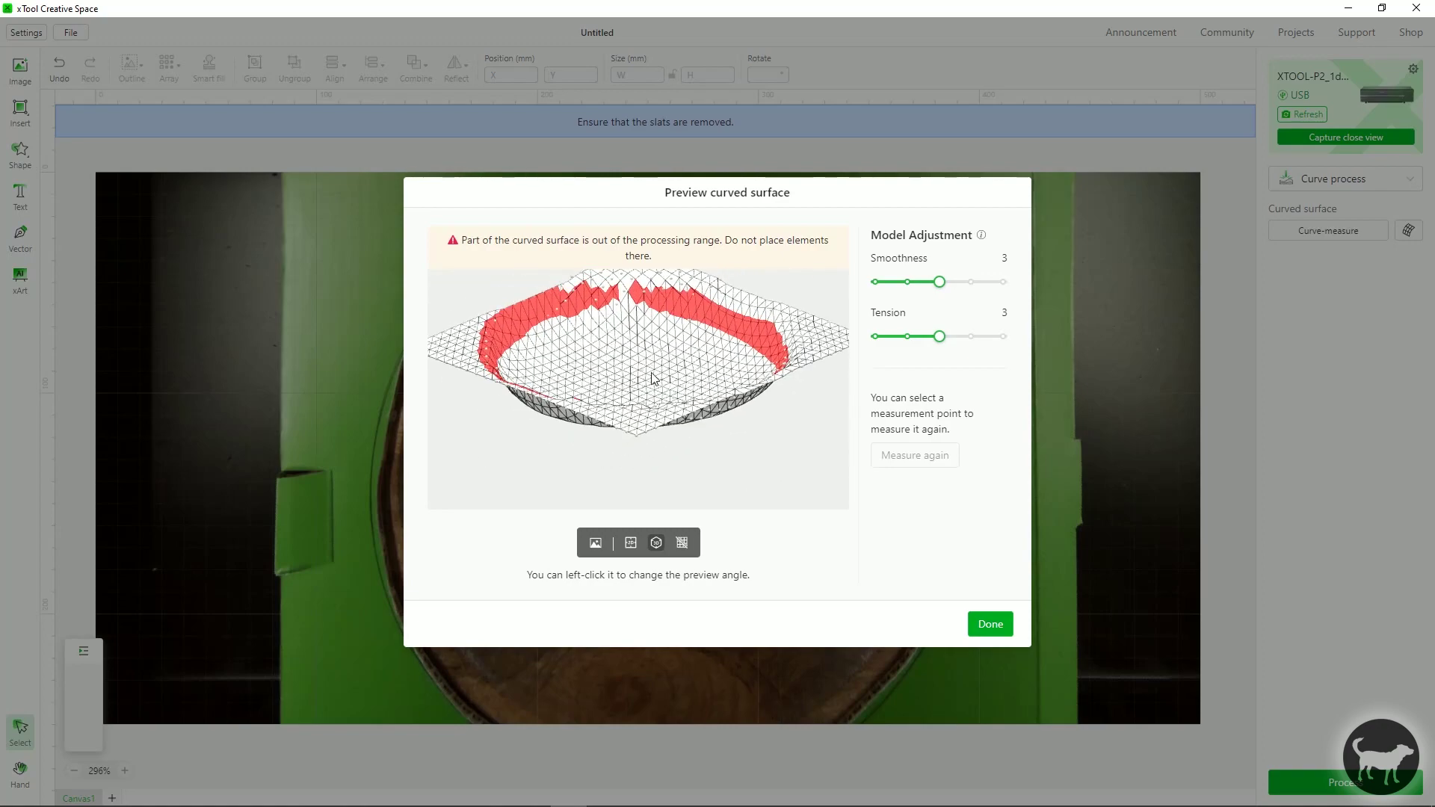
pyautogui.click(683, 544)
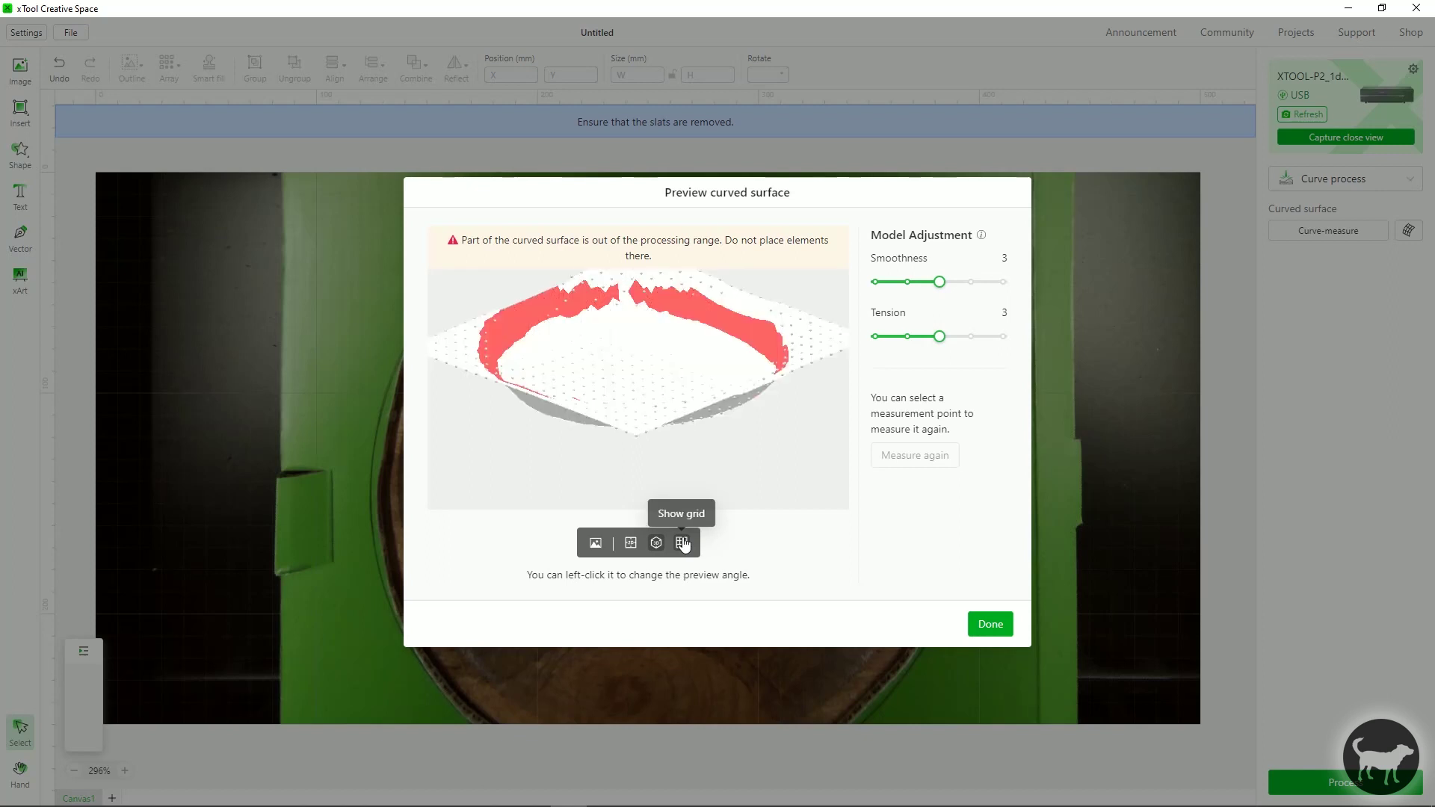
pyautogui.click(631, 542)
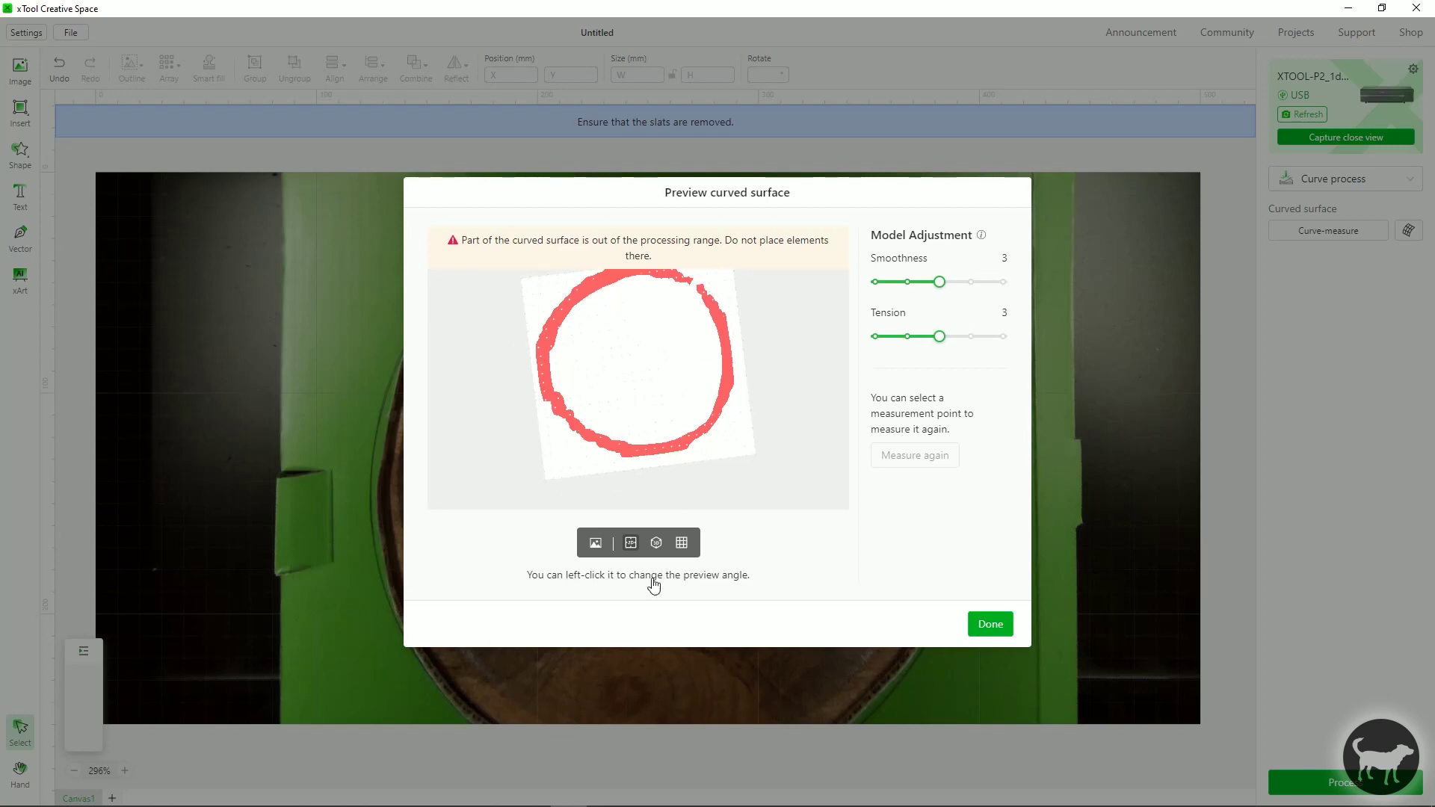
pyautogui.click(658, 545)
pyautogui.moveTo(655, 370); pyautogui.dragTo(652, 360)
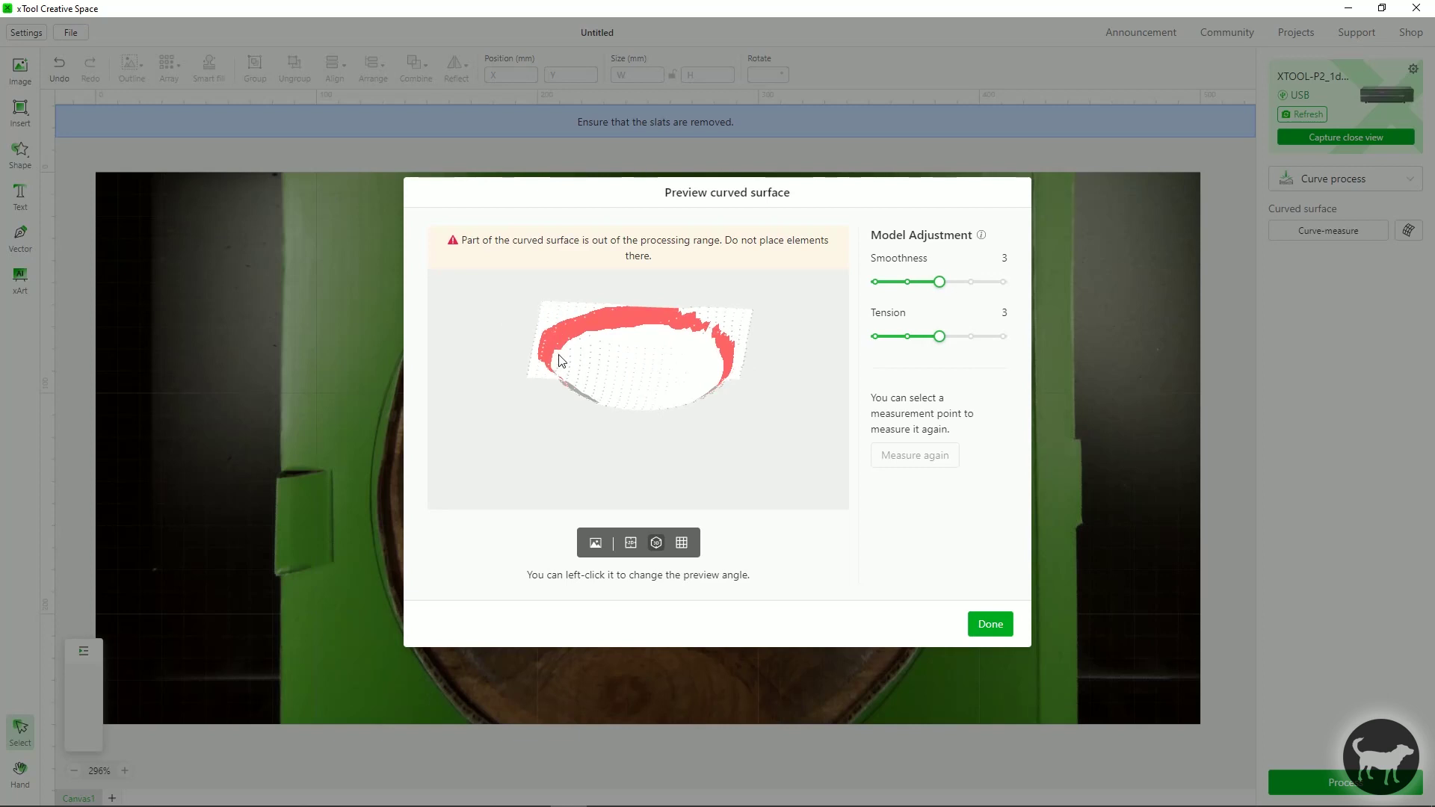
pyautogui.scroll(5, 617, 348)
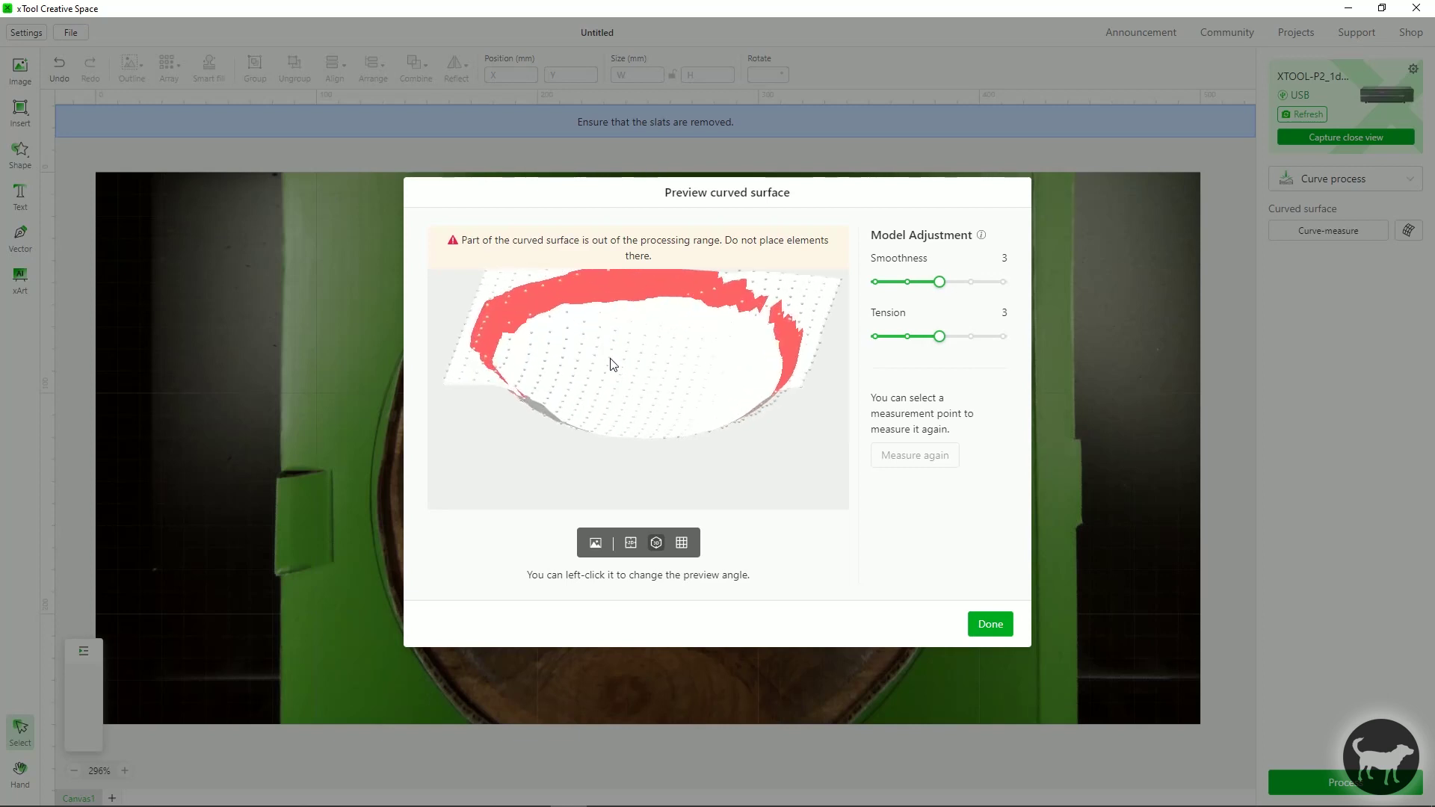
# Orbit the mesh, mark a measurement point in top view, and re-tilt it in 3D.
pyautogui.moveTo(611, 364)
pyautogui.mouseDown()
pyautogui.moveTo(588, 381)
pyautogui.moveTo(614, 370)
pyautogui.moveTo(478, 353)
pyautogui.mouseUp()
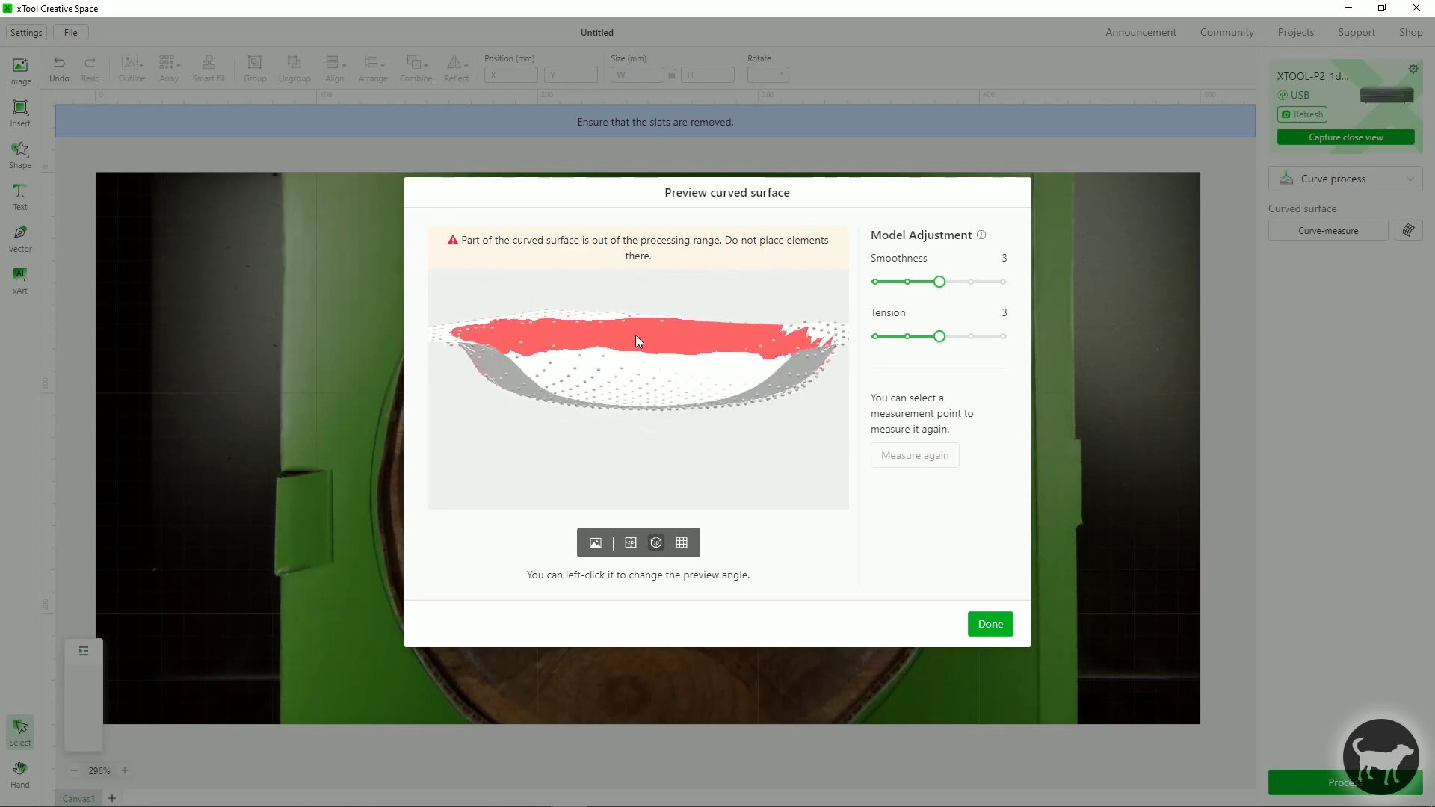
pyautogui.moveTo(636, 336); pyautogui.dragTo(750, 353)
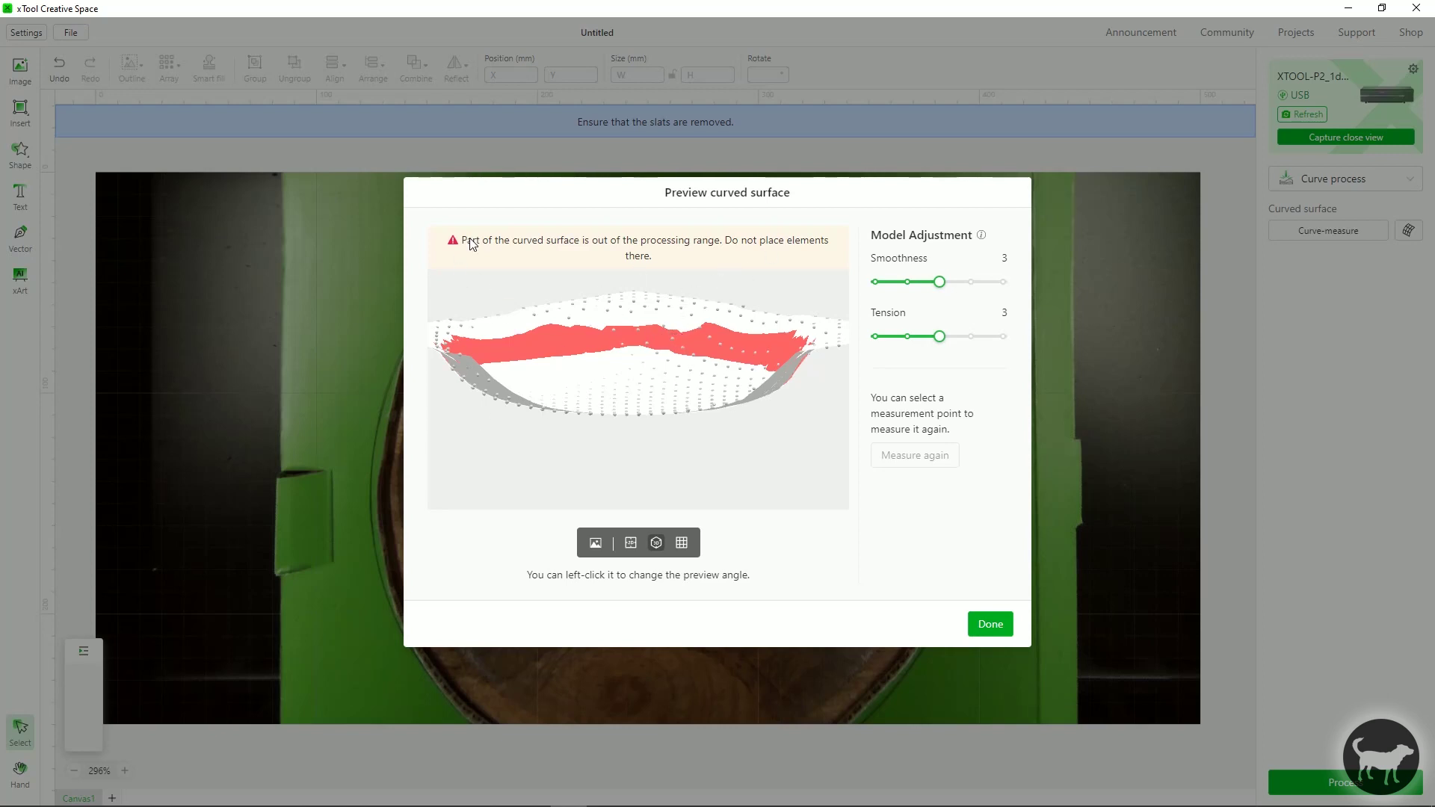
pyautogui.moveTo(627, 374); pyautogui.dragTo(644, 406)
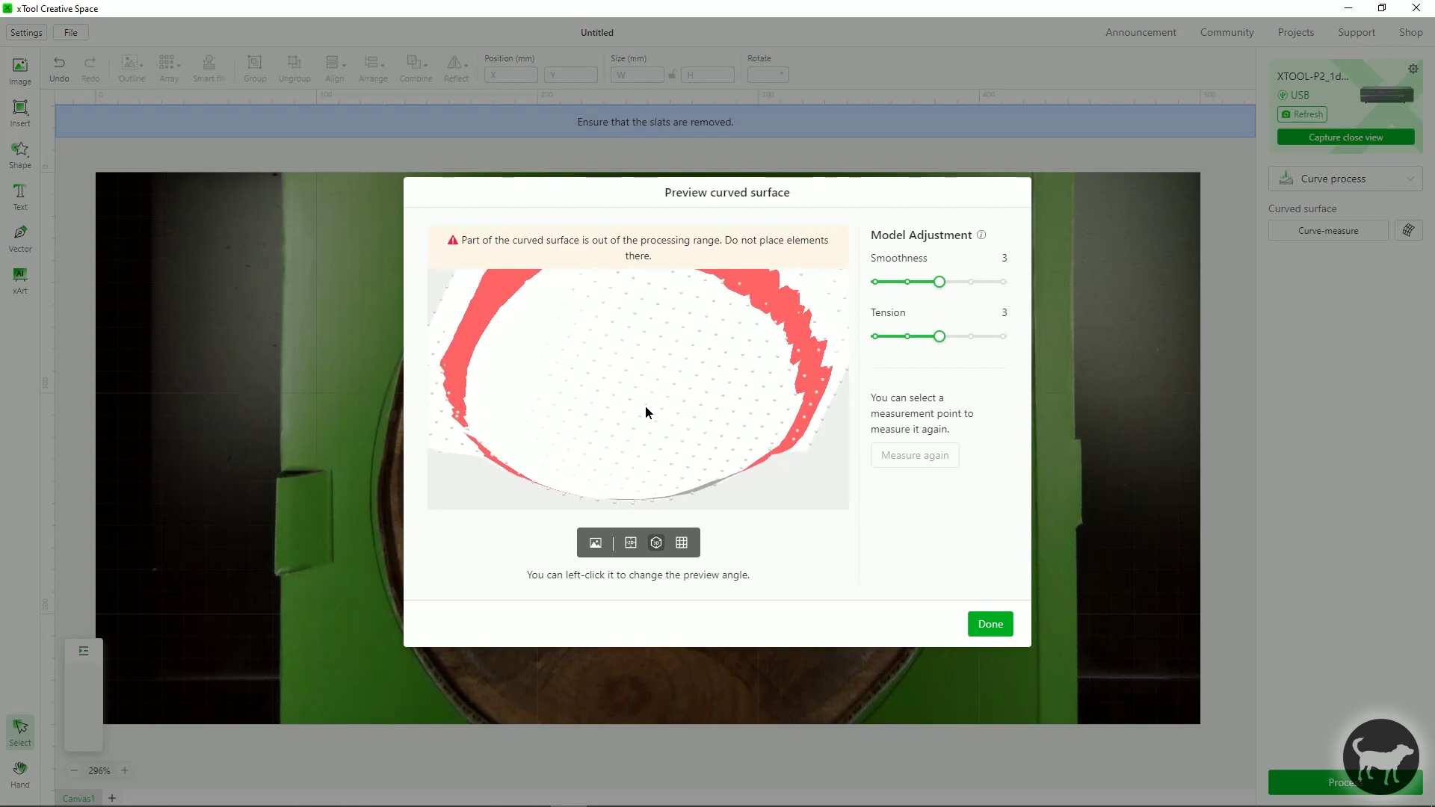
pyautogui.click(631, 543)
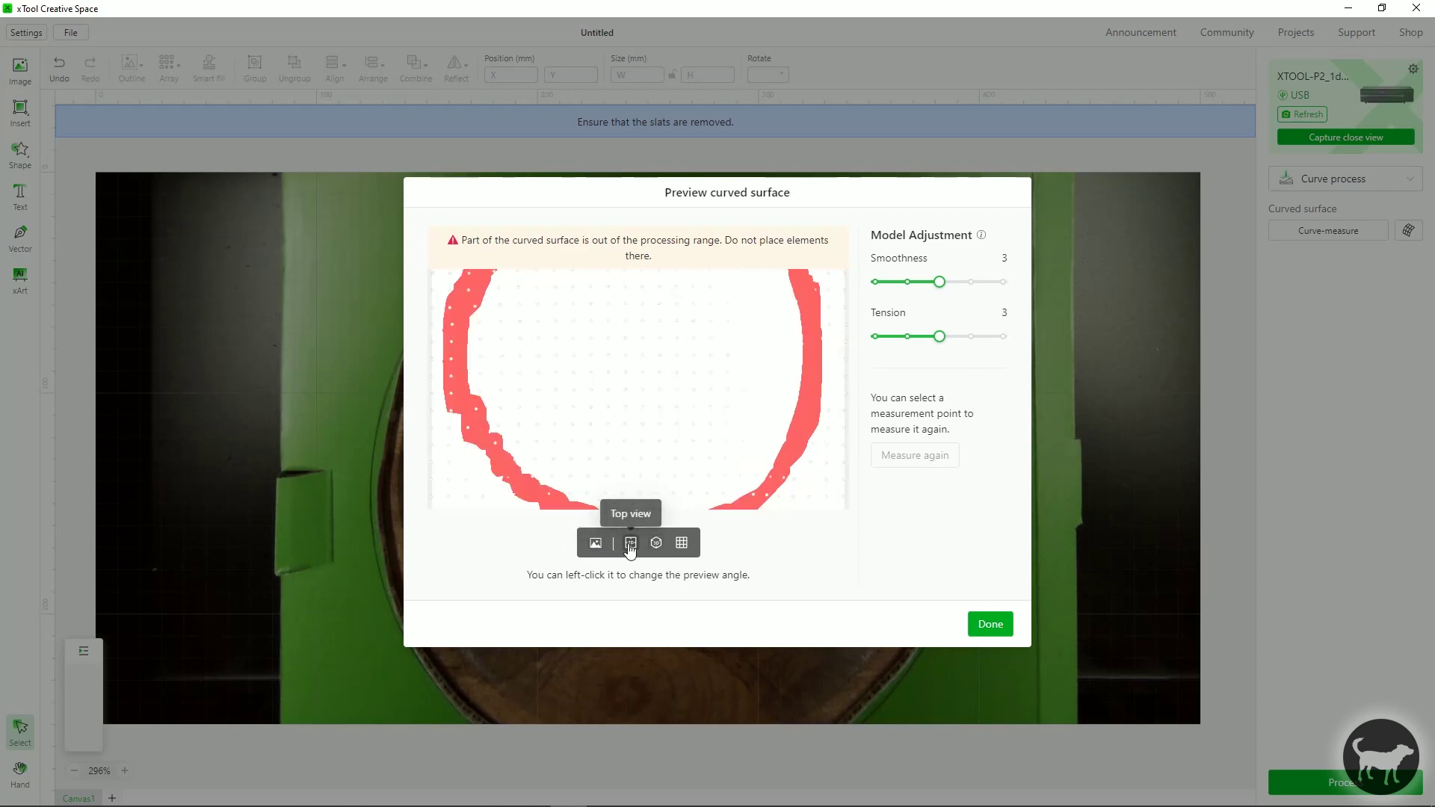
pyautogui.click(643, 407)
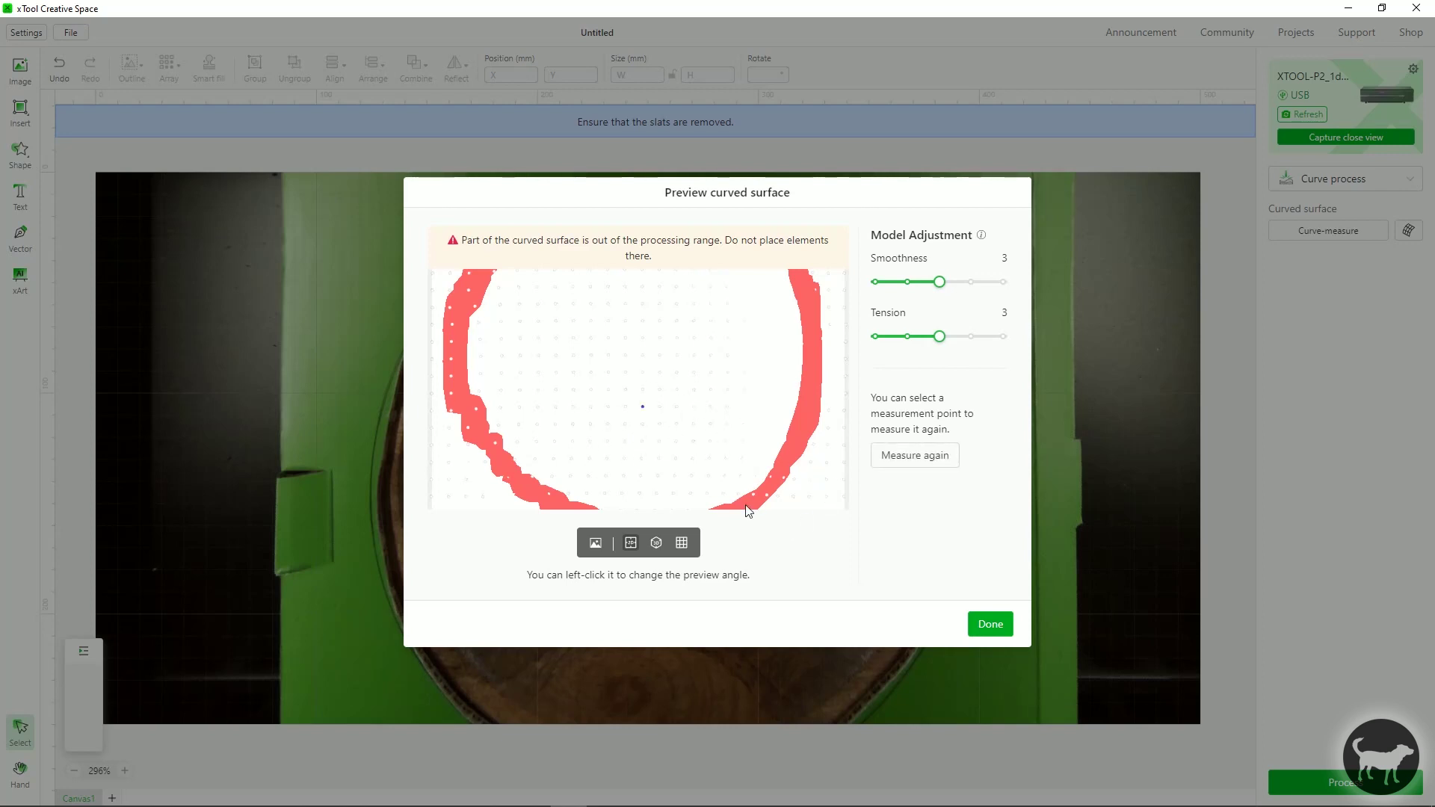
pyautogui.scroll(-2, 758, 452)
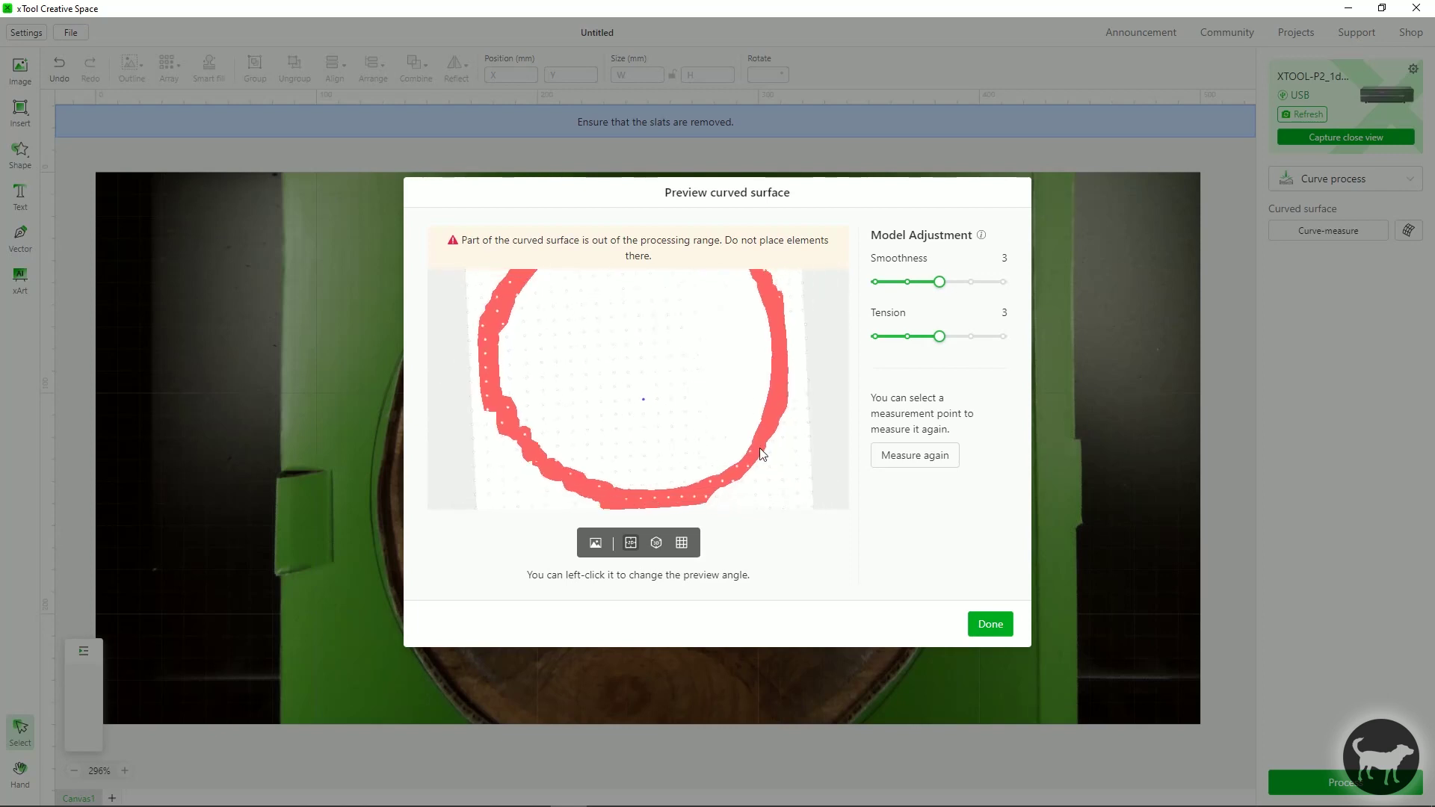
pyautogui.click(655, 543)
pyautogui.moveTo(673, 406)
pyautogui.mouseDown()
pyautogui.moveTo(728, 402)
pyautogui.moveTo(656, 399)
pyautogui.moveTo(656, 372)
pyautogui.moveTo(718, 427)
pyautogui.mouseUp()
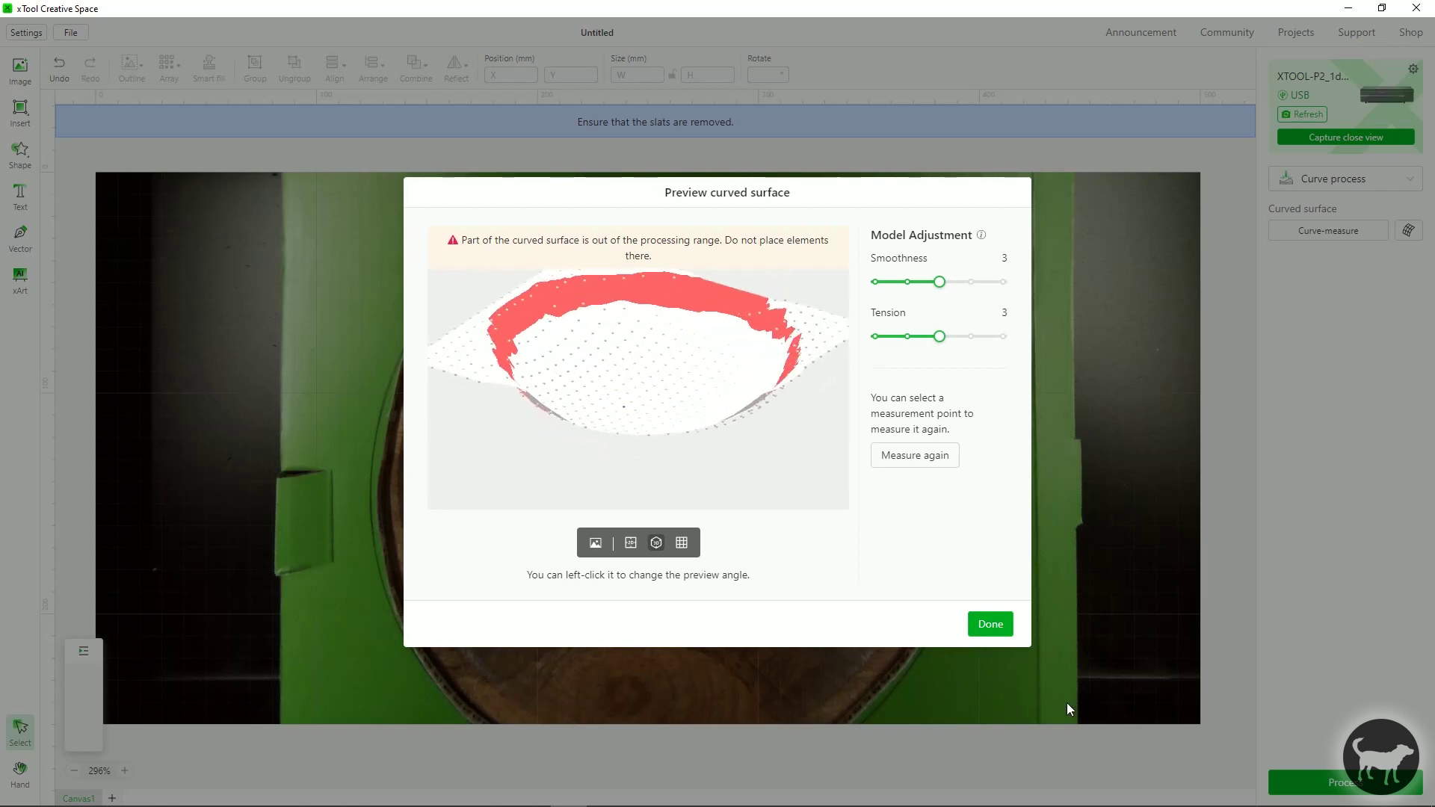
# Confirm the surface preview with Done and capture a close view of the bowl's lower centre.
pyautogui.click(994, 624)
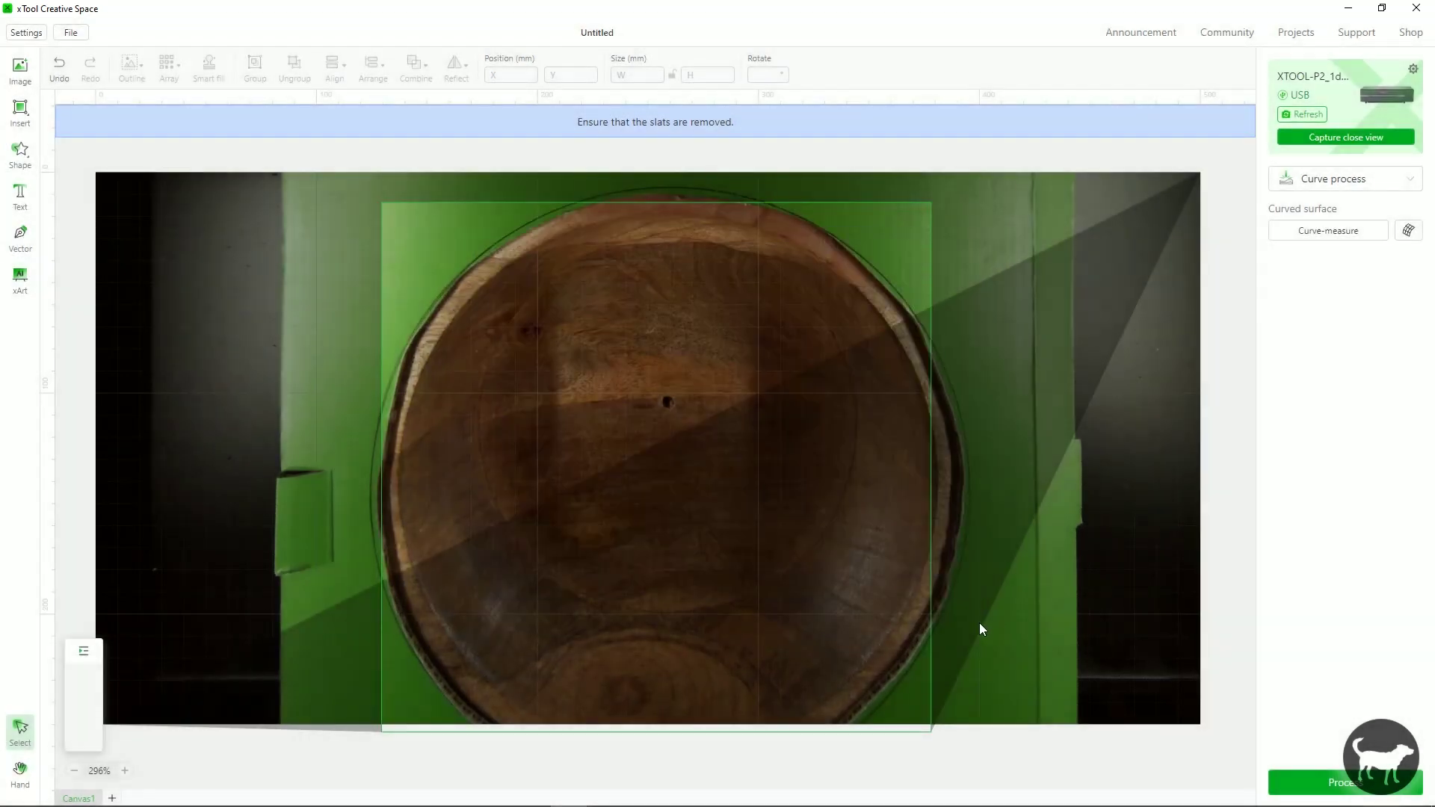
pyautogui.scroll(-2, 980, 630)
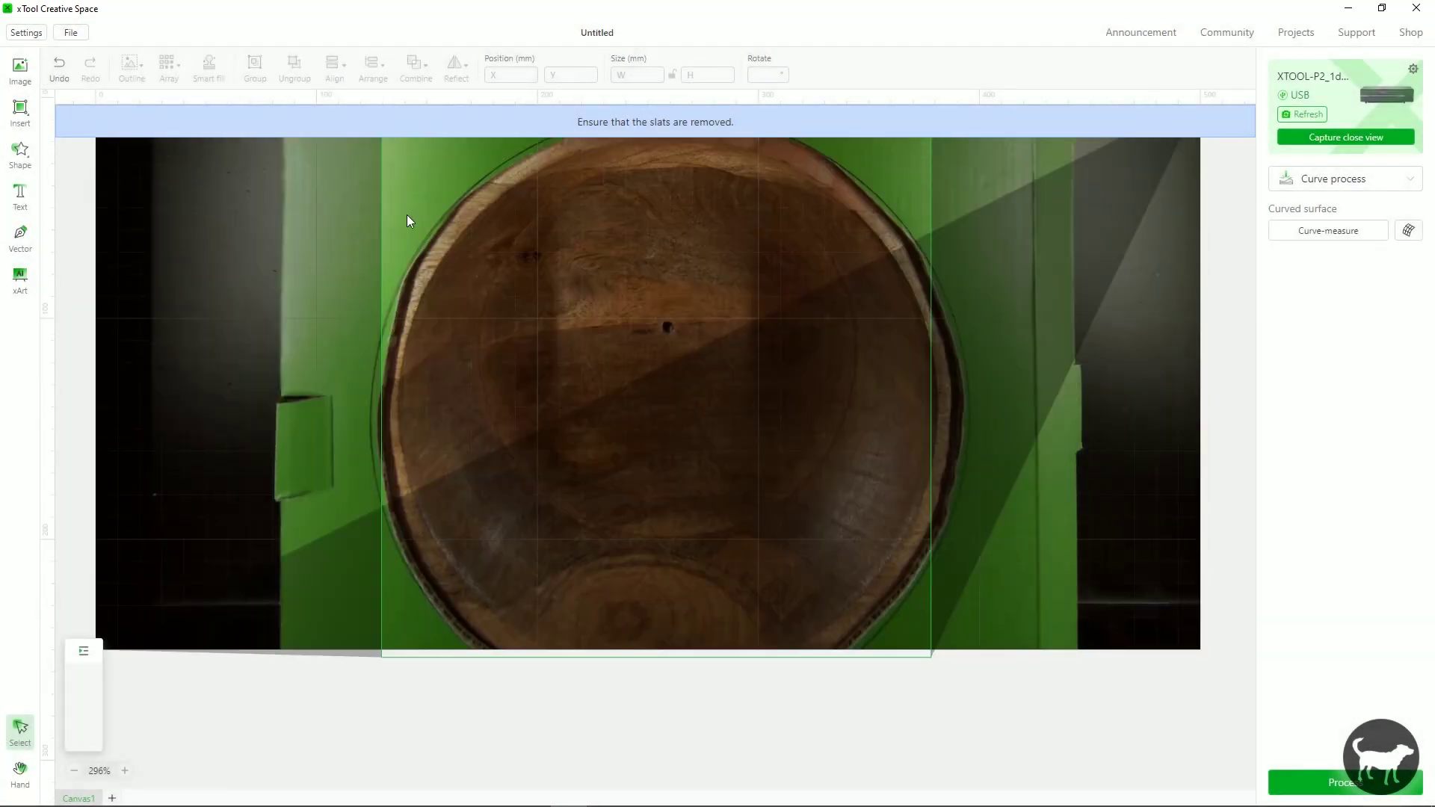
pyautogui.scroll(2, 518, 572)
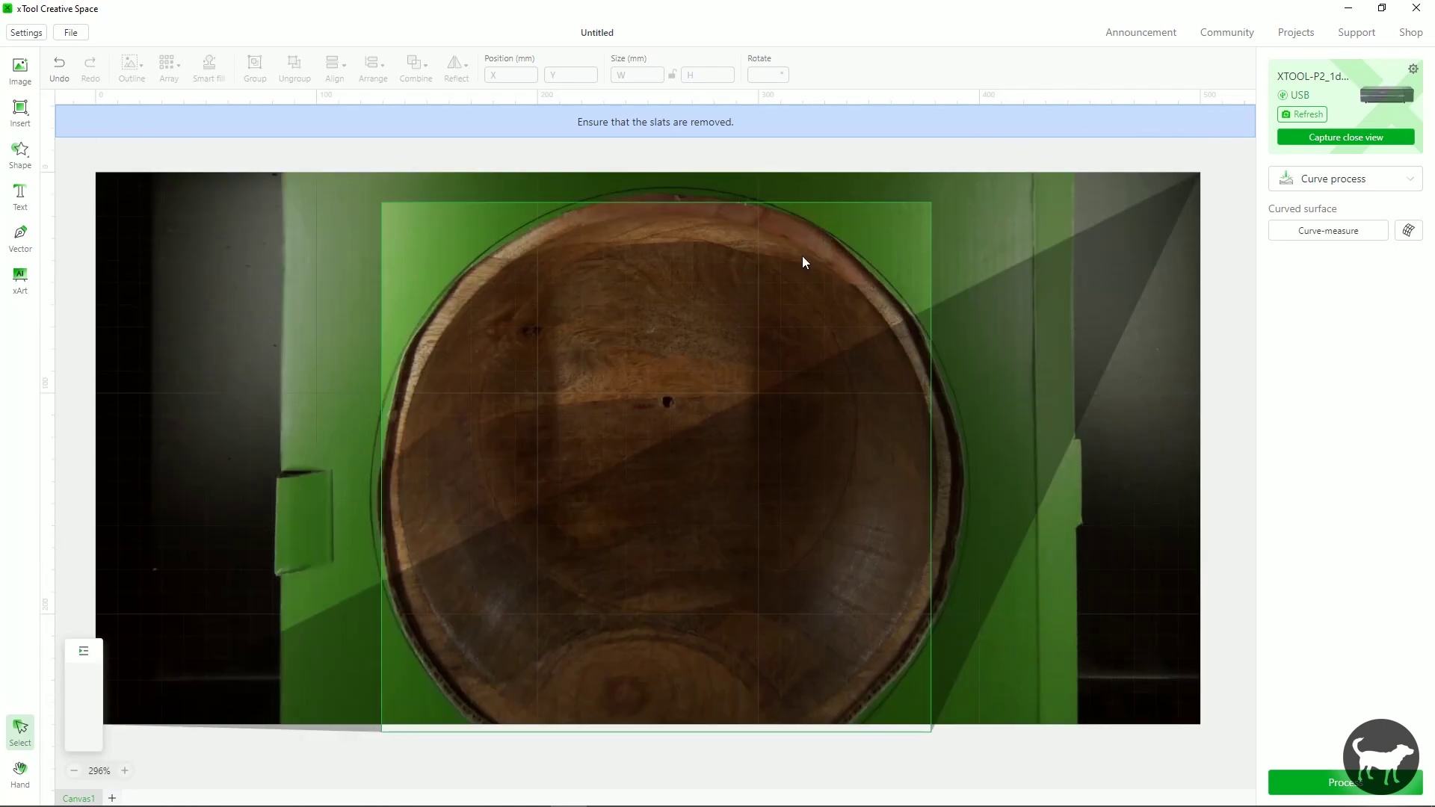
pyautogui.scroll(-2, 848, 433)
pyautogui.scroll(-2, 826, 475)
pyautogui.scroll(2, 676, 550)
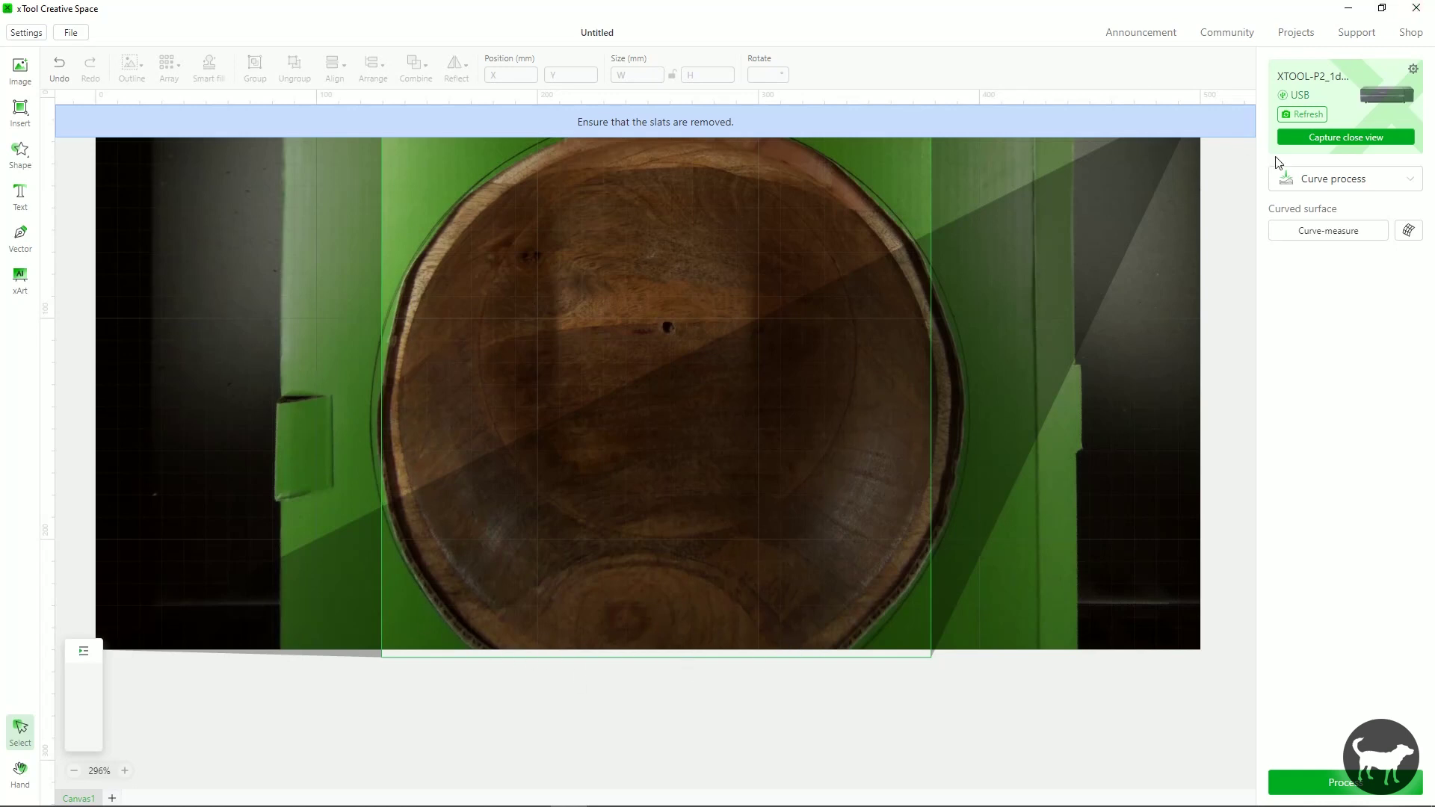
pyautogui.click(1318, 139)
pyautogui.click(655, 549)
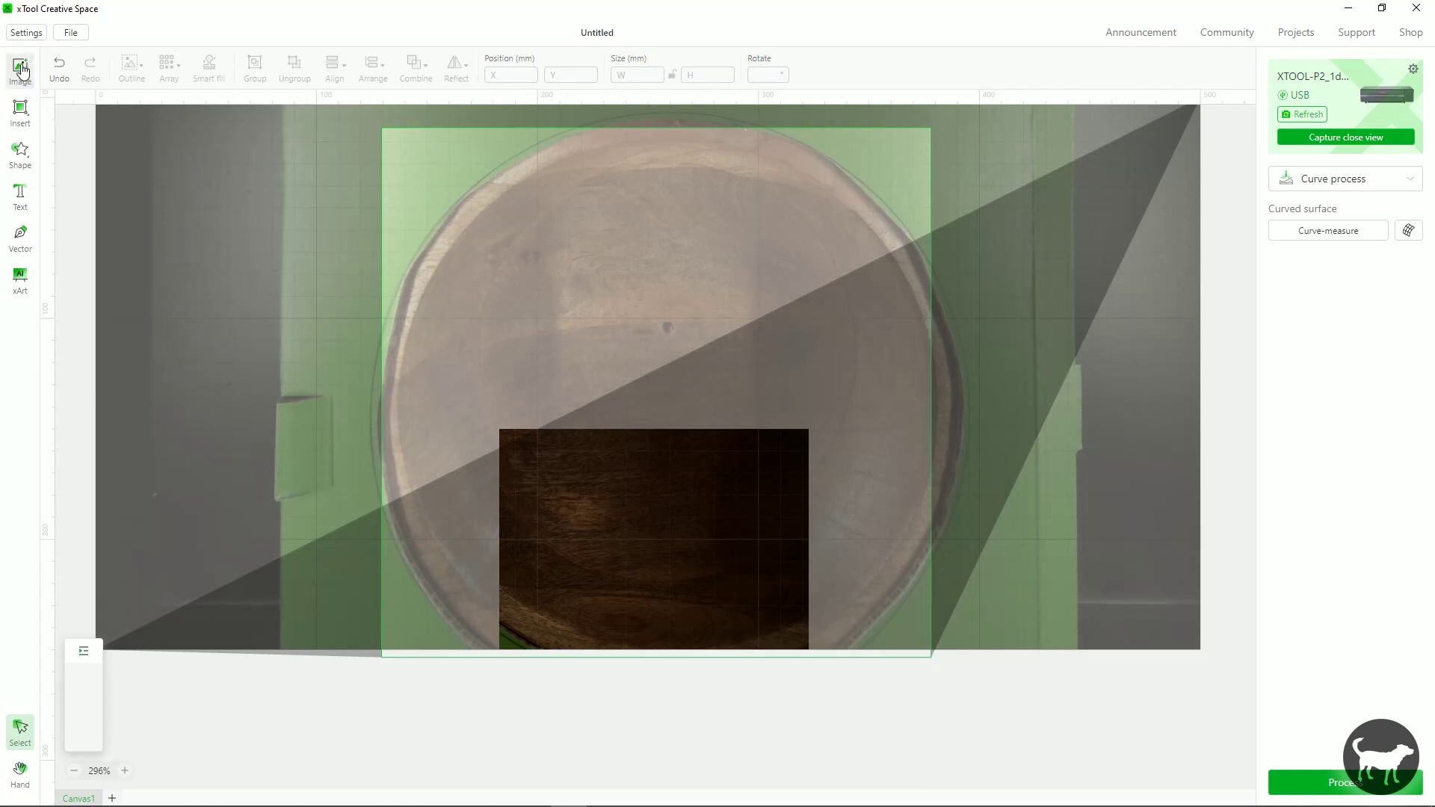
pyautogui.click(20, 71)
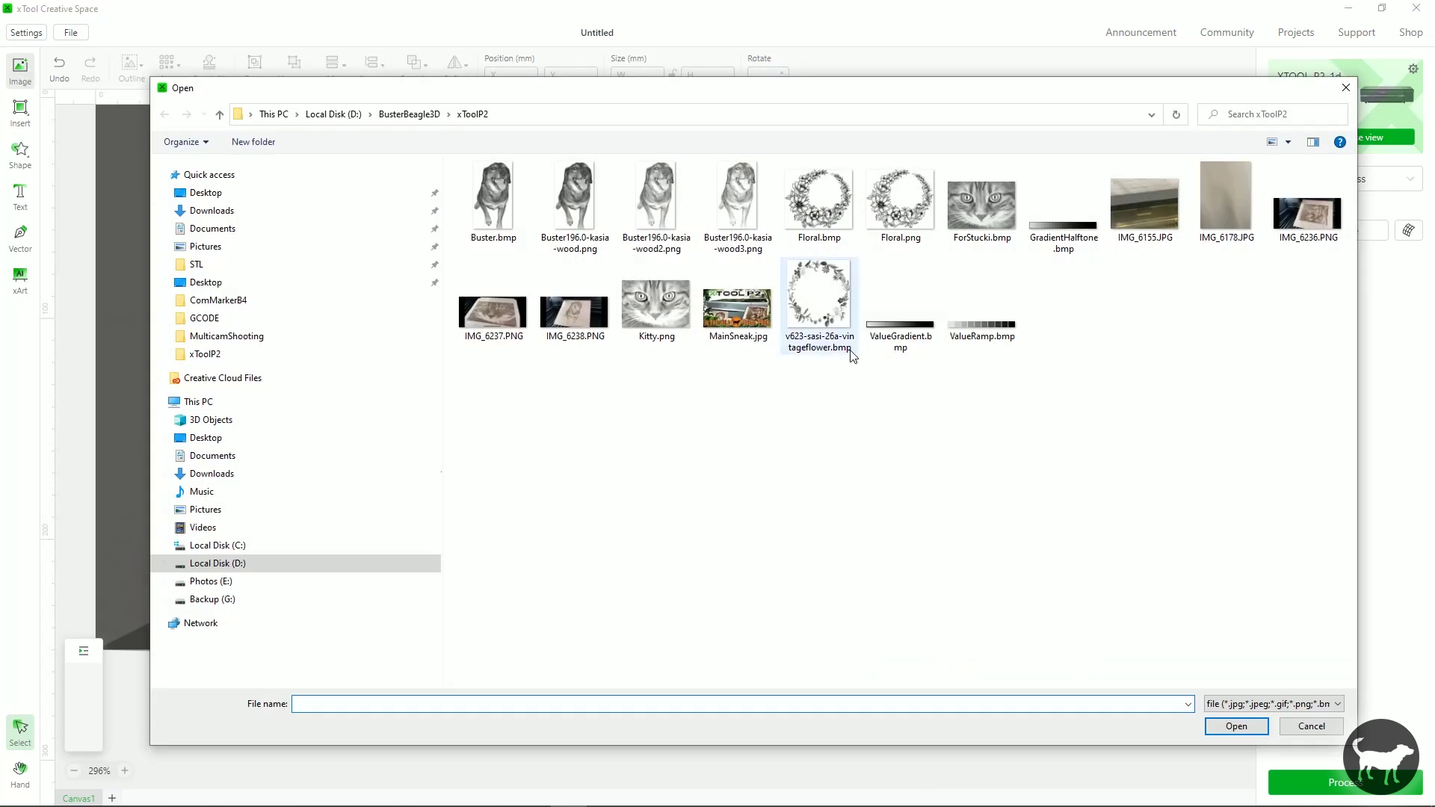
# Import Floral.png as a wreath image over the bowl capture.
pyautogui.click(901, 203)
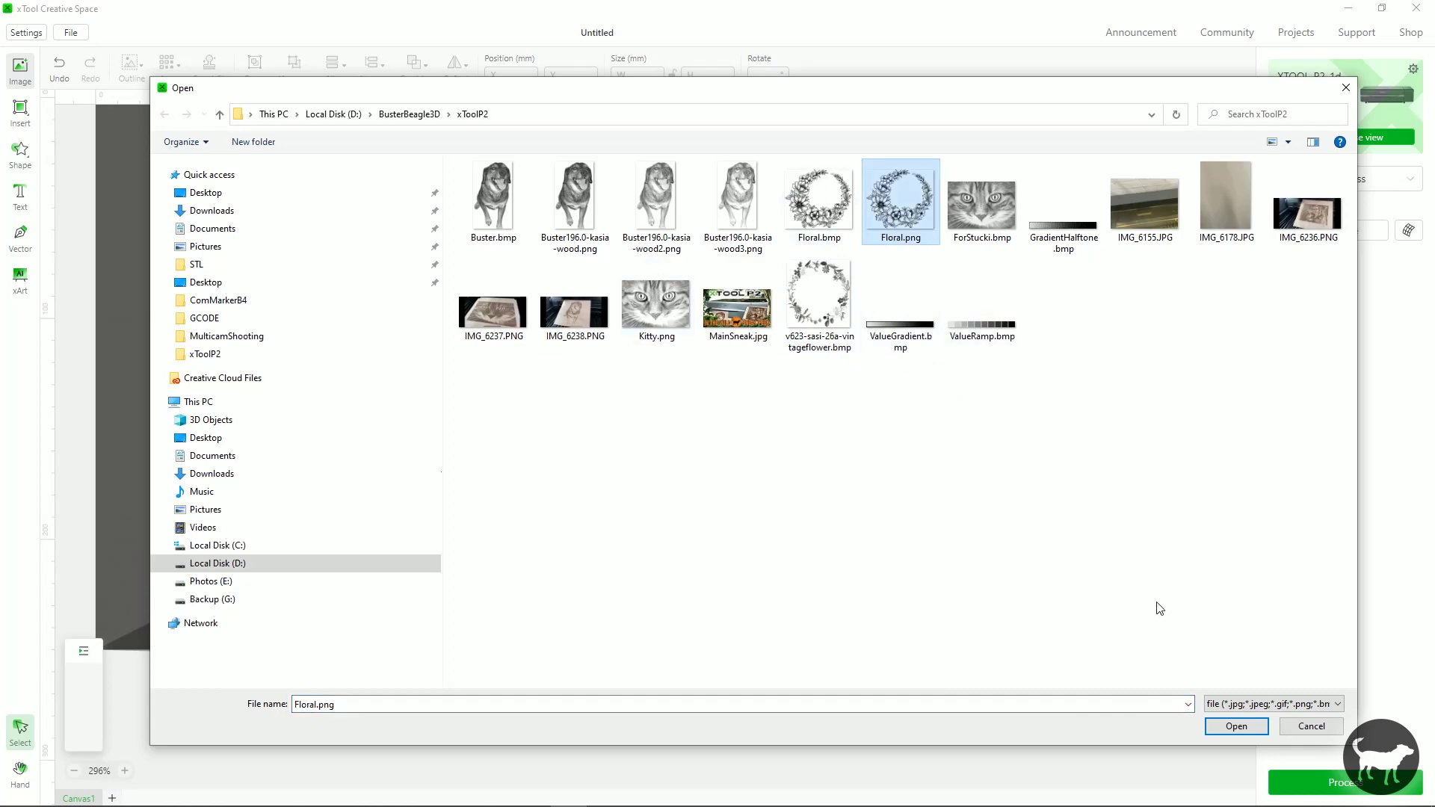
pyautogui.click(1234, 727)
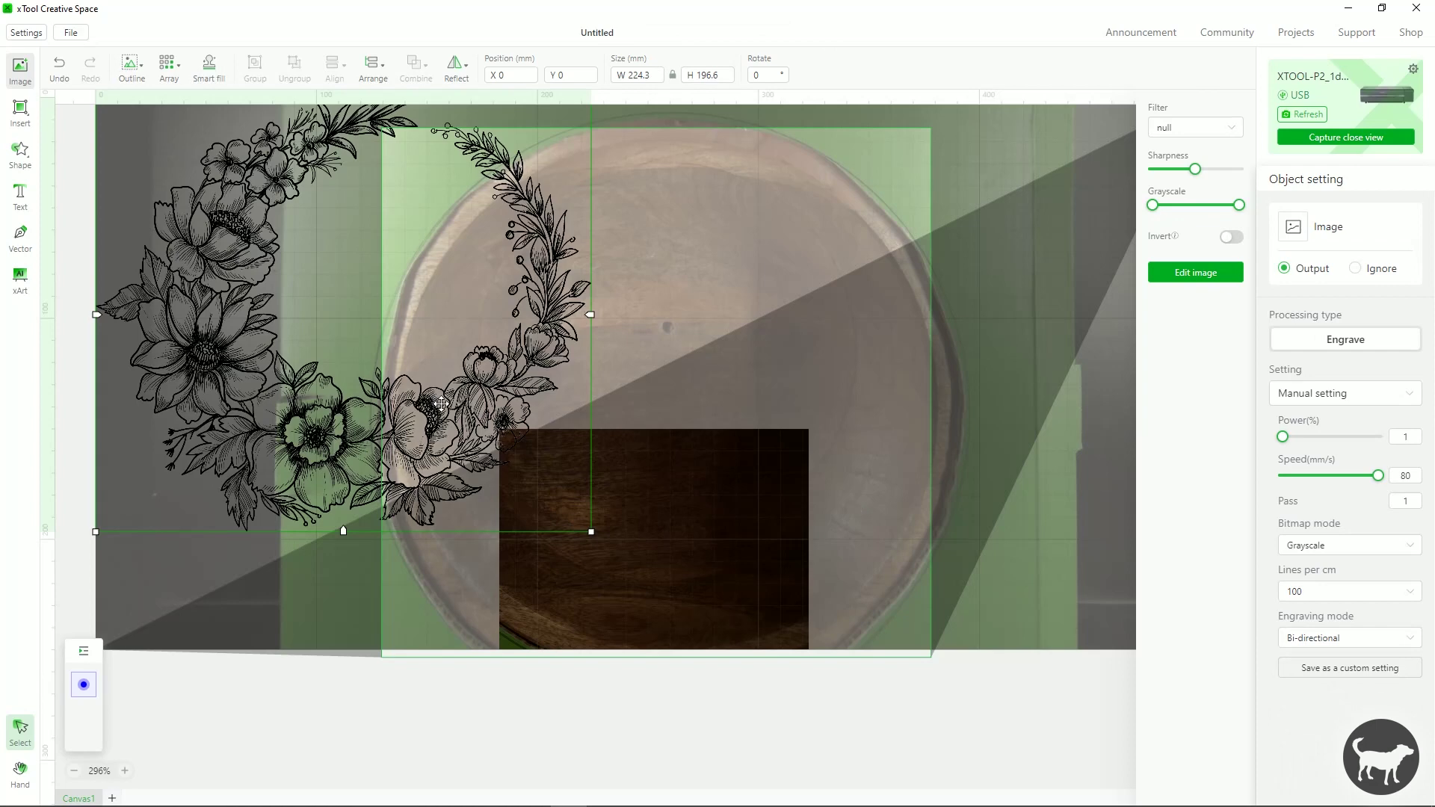
# Centre the floral wreath on the bowl and shrink it to about 210 × 184 mm.
pyautogui.moveTo(441, 406); pyautogui.dragTo(768, 501)
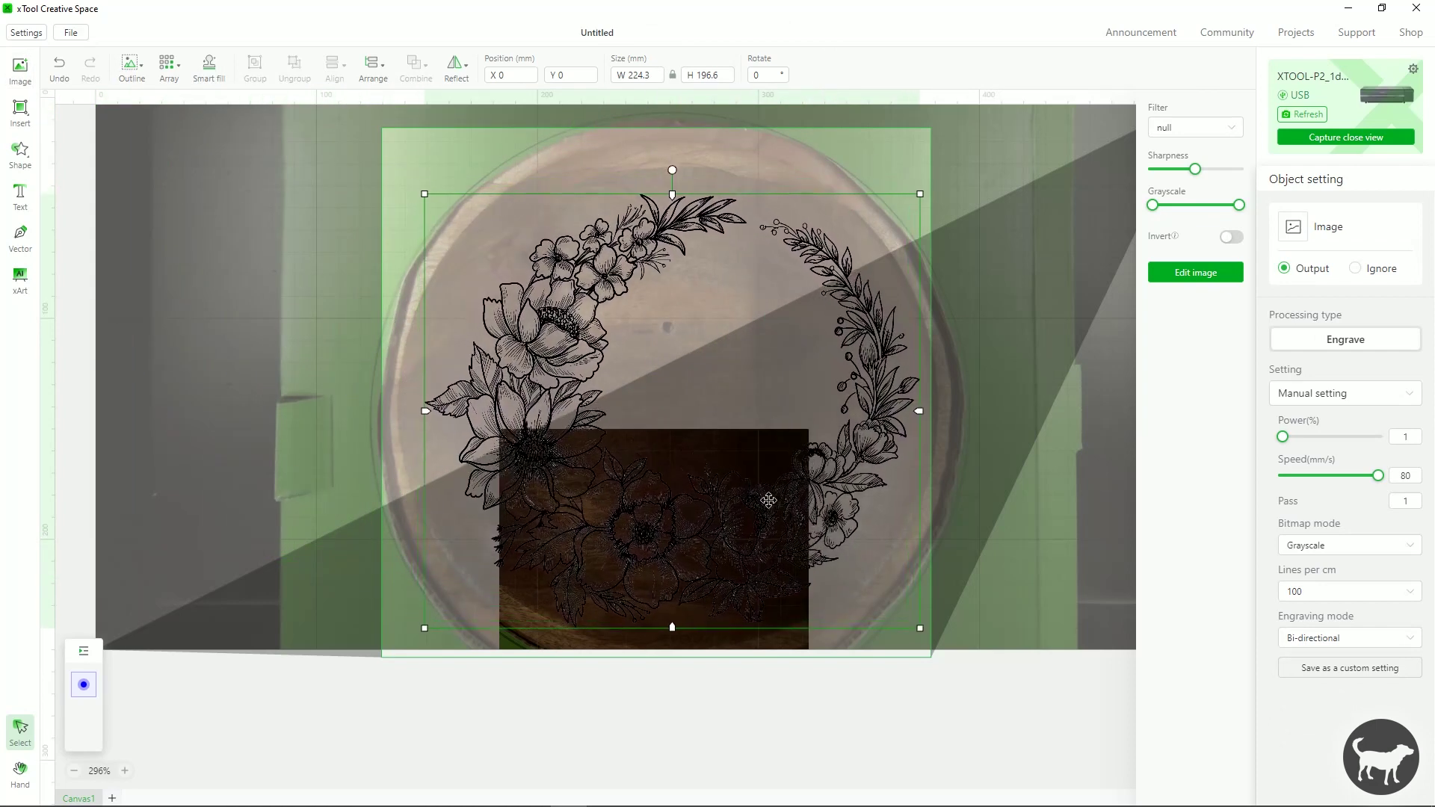
pyautogui.moveTo(768, 502); pyautogui.dragTo(757, 495)
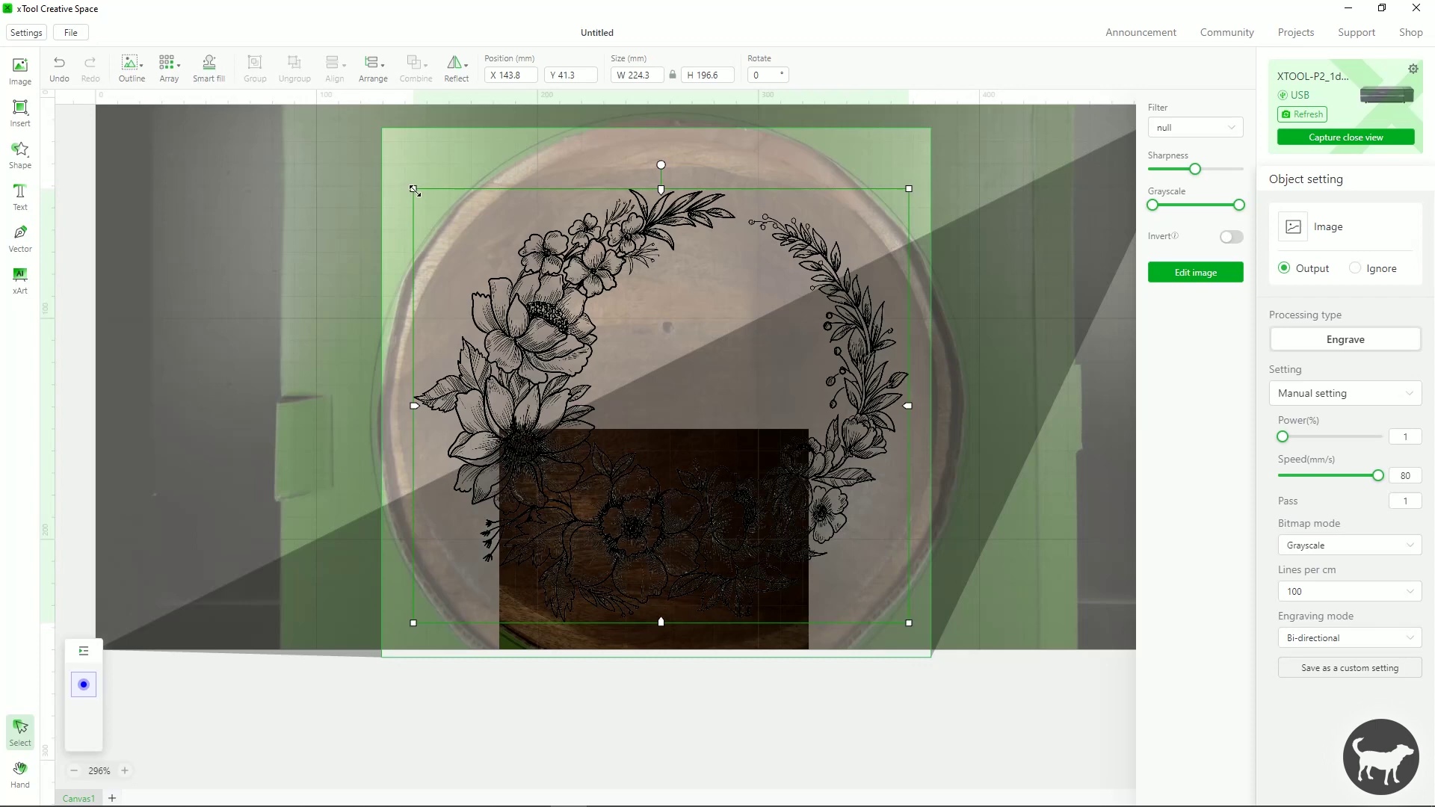
pyautogui.moveTo(414, 190); pyautogui.dragTo(463, 221)
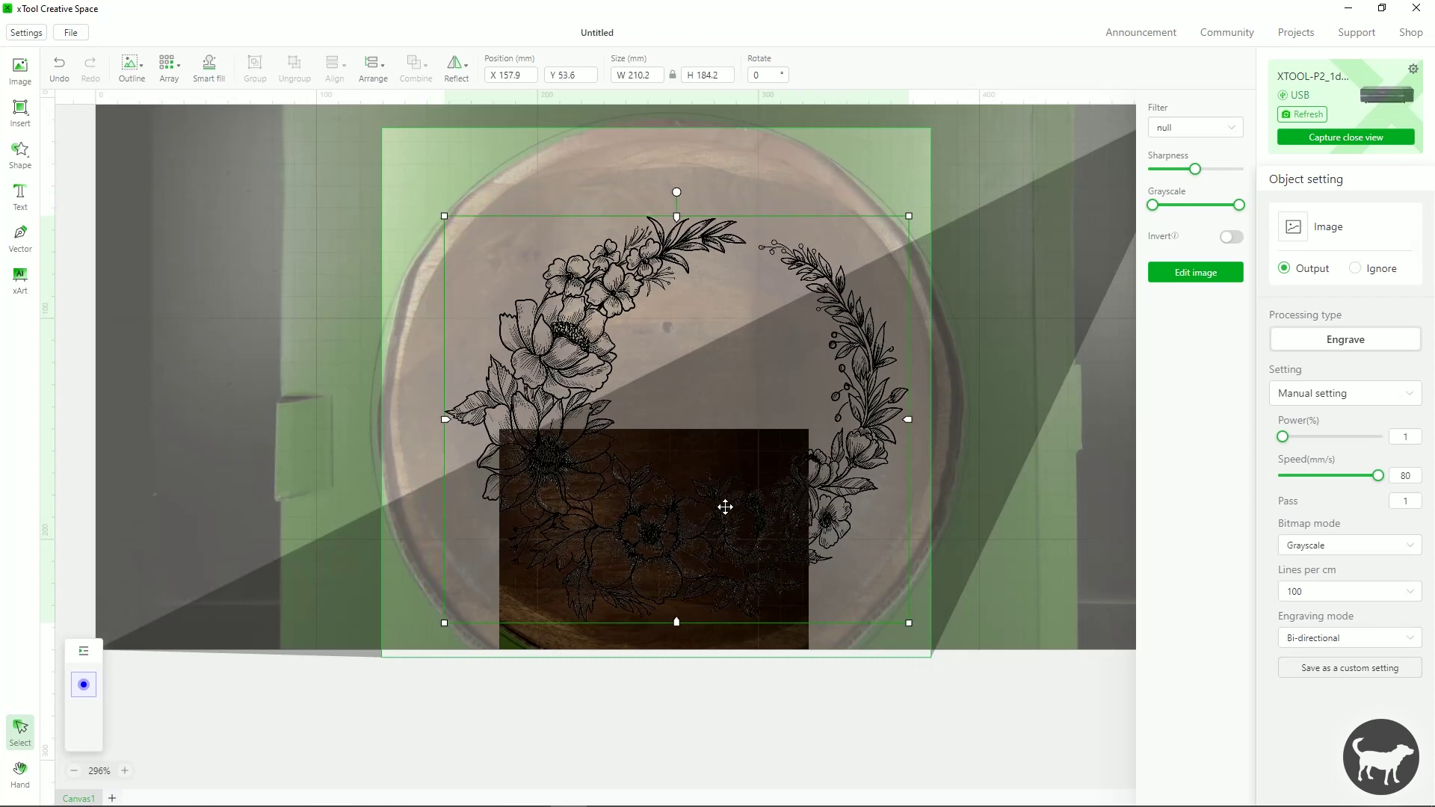
pyautogui.moveTo(726, 507); pyautogui.dragTo(715, 505)
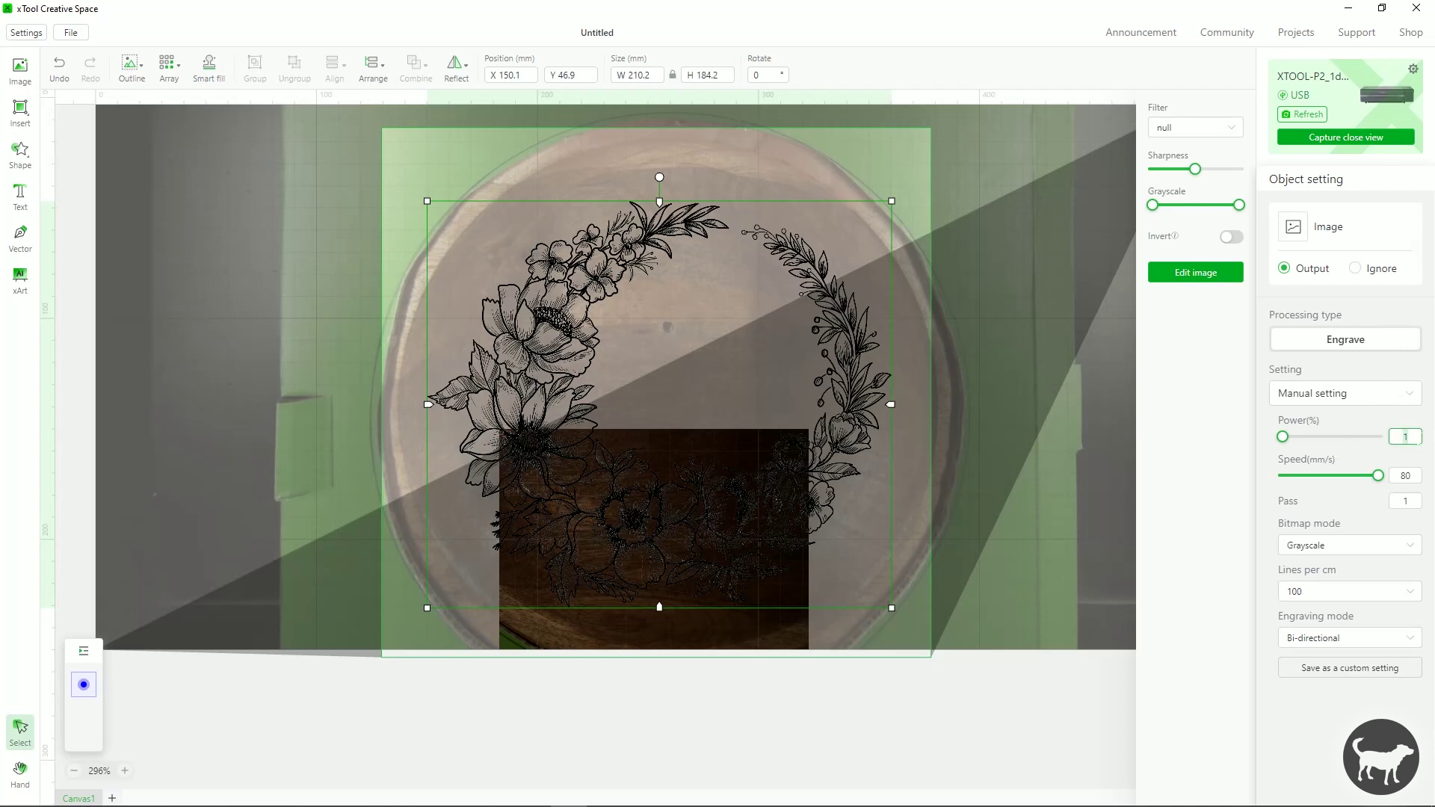
pyautogui.write('20')
# Keep Grayscale bitmap mode, set 80 lines per cm, and deselect the wreath.
pyautogui.click(1396, 547)
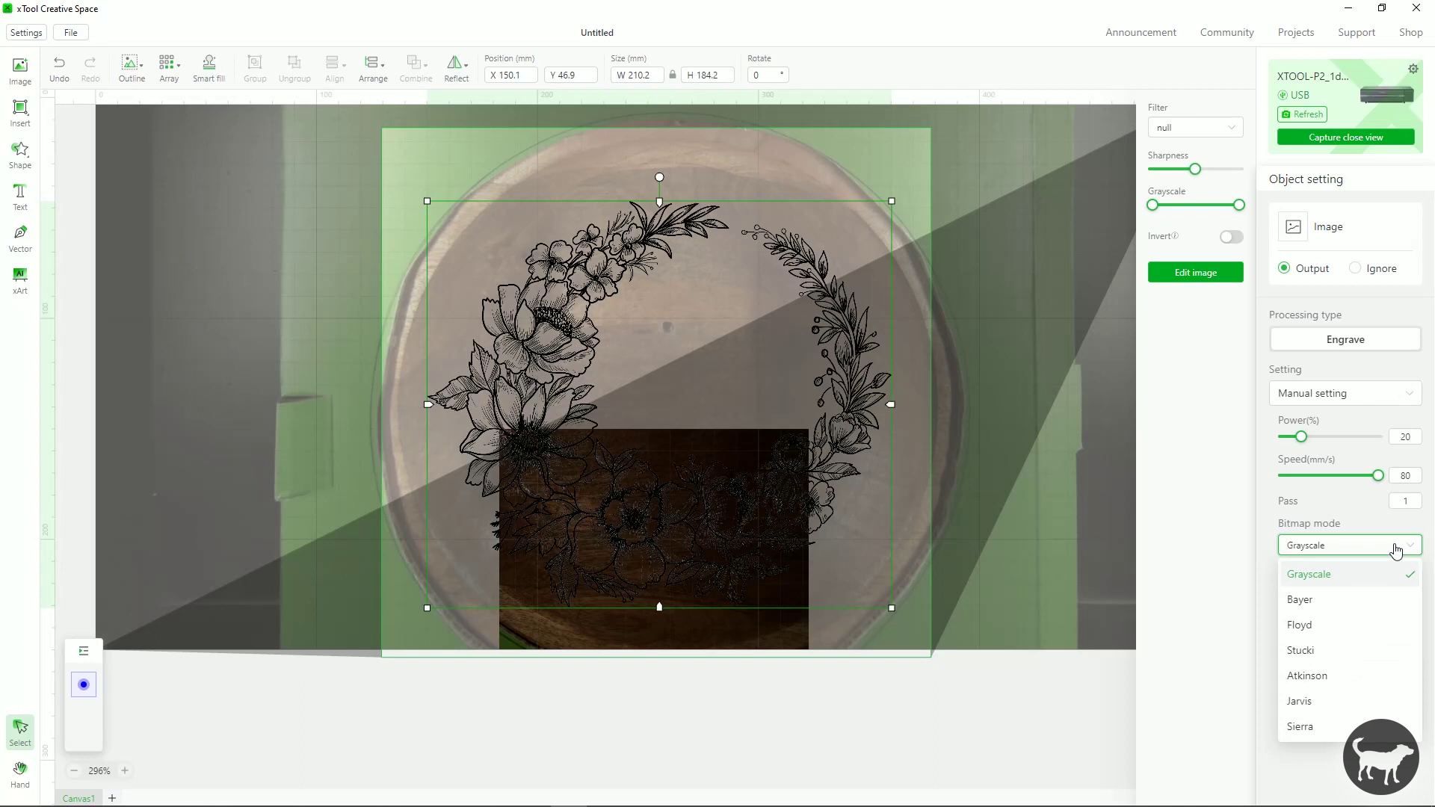
pyautogui.click(1354, 584)
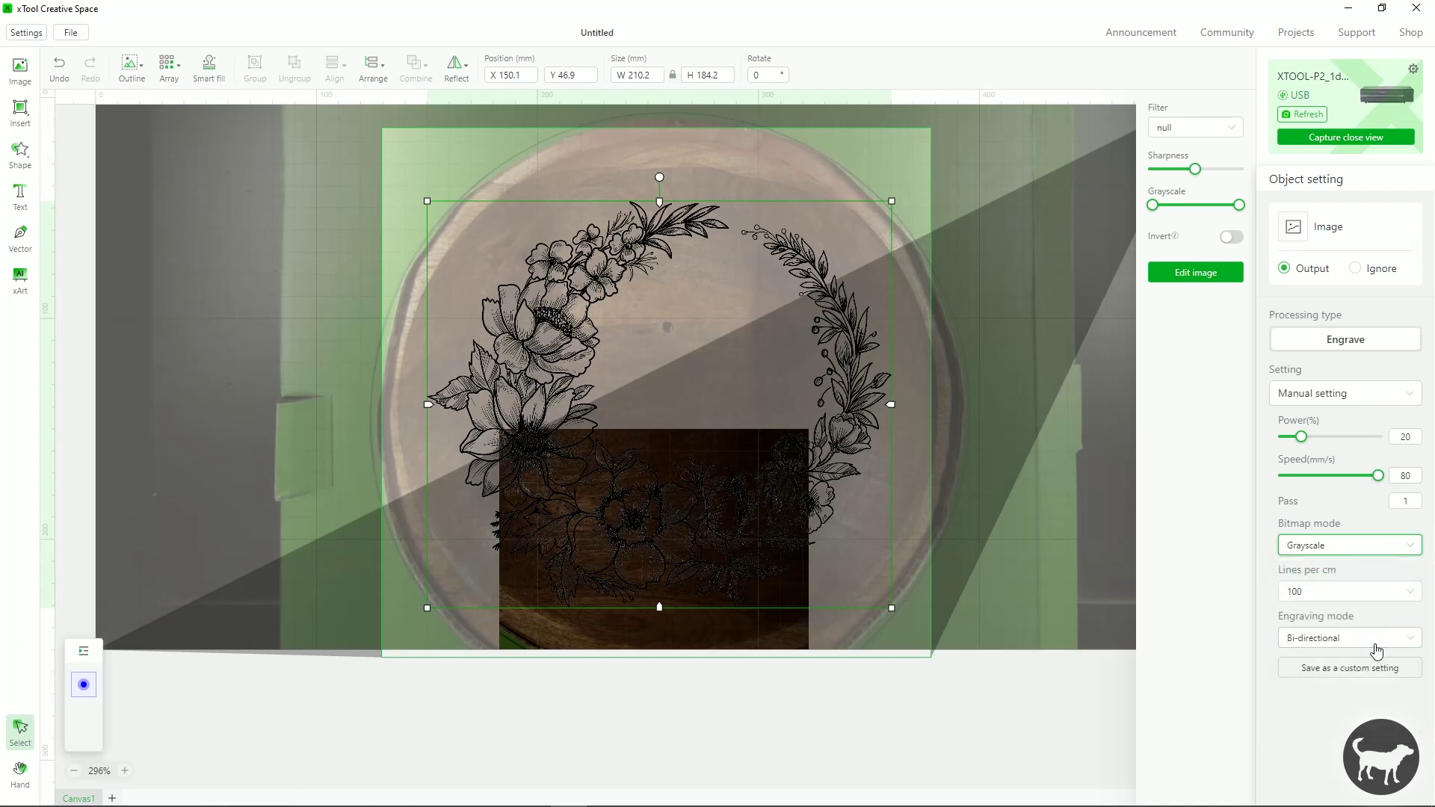
pyautogui.click(1342, 601)
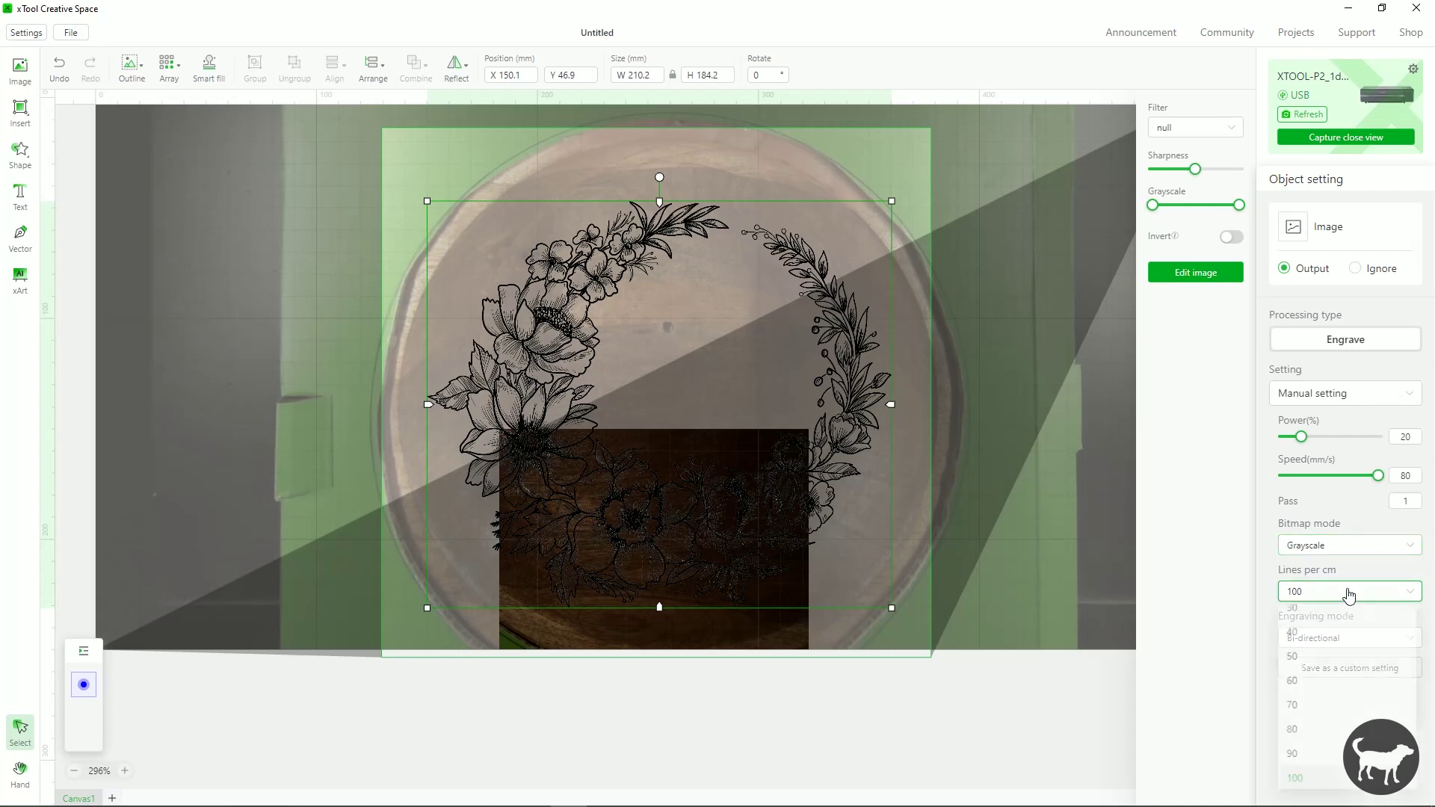
pyautogui.click(1331, 730)
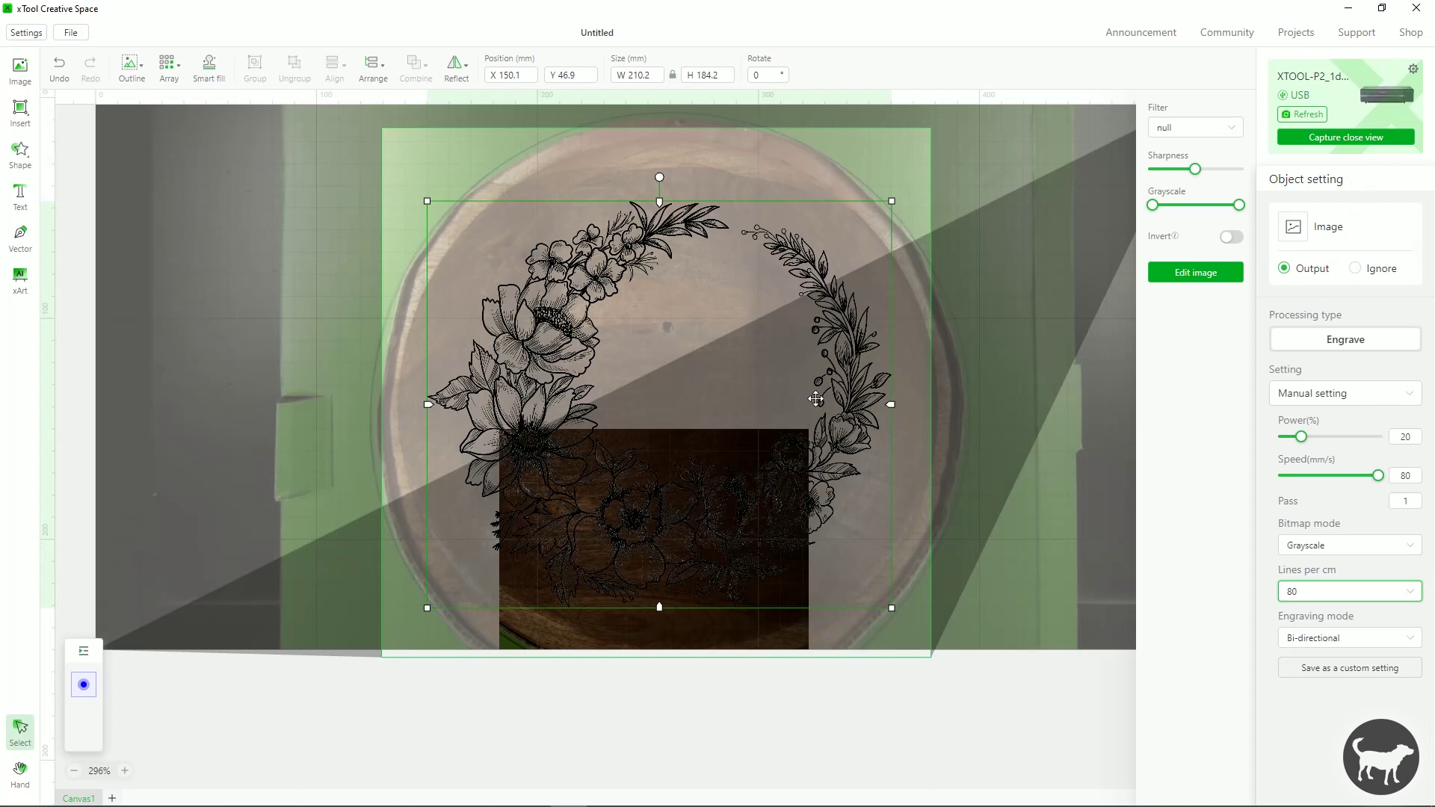
pyautogui.click(1094, 428)
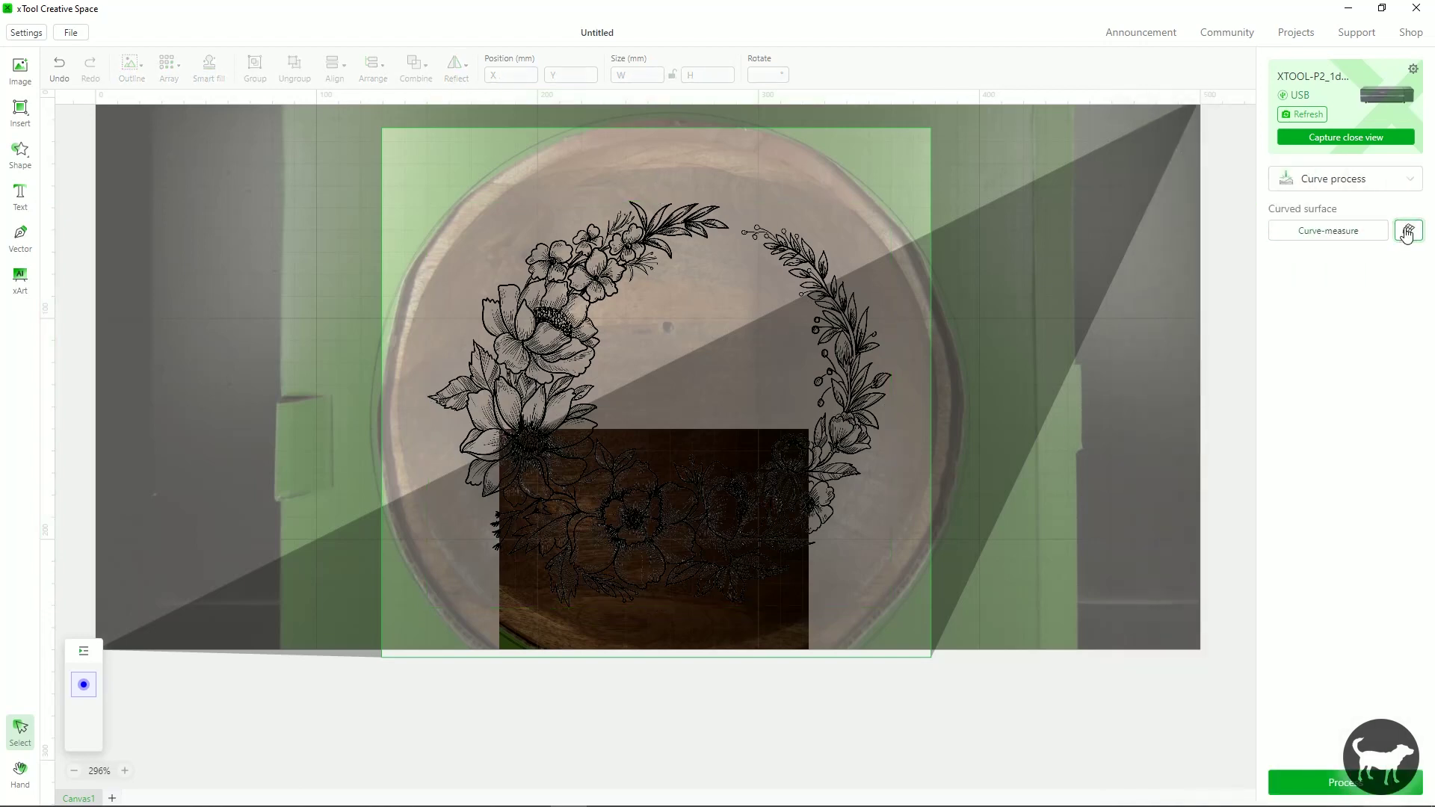
pyautogui.click(1408, 231)
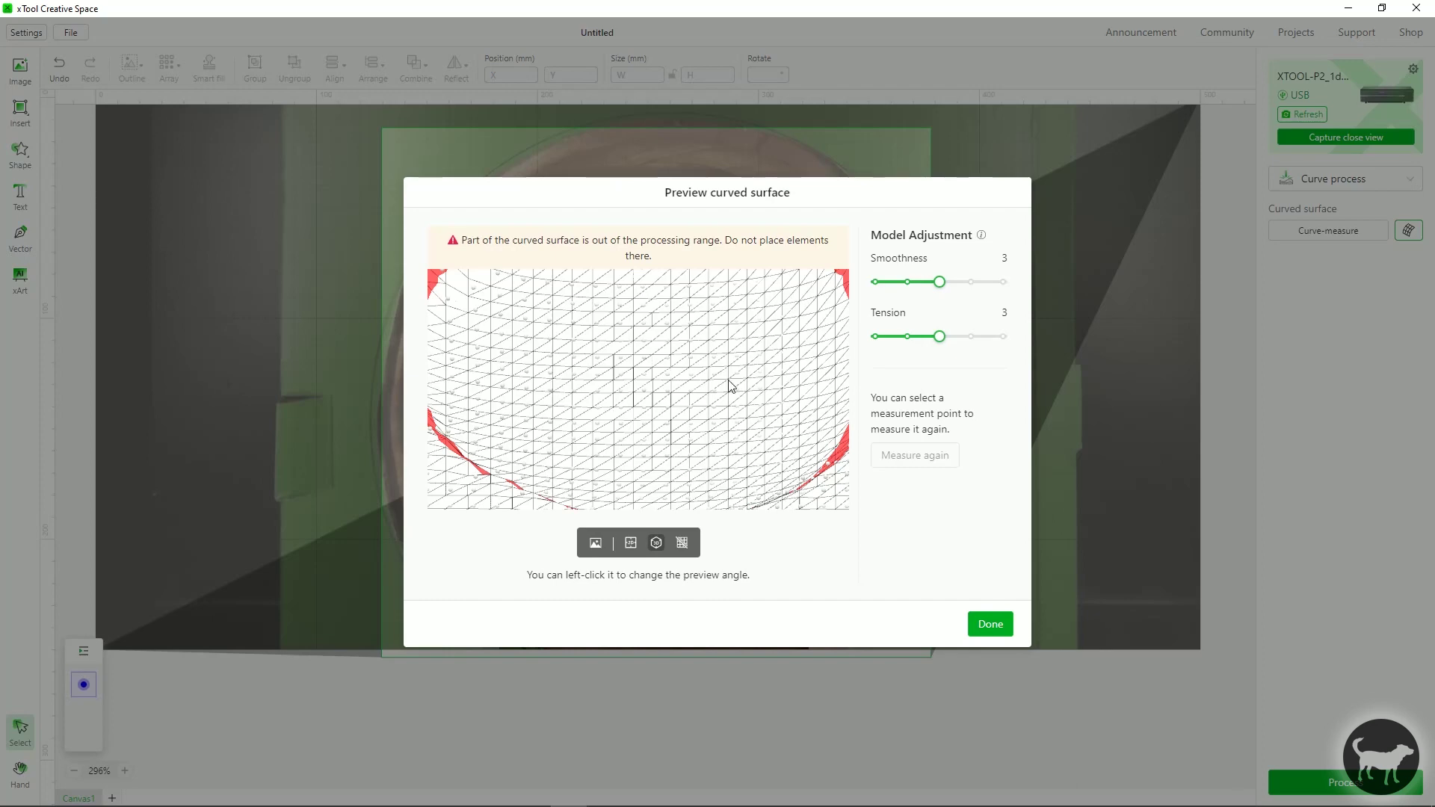
pyautogui.moveTo(729, 386); pyautogui.dragTo(717, 389)
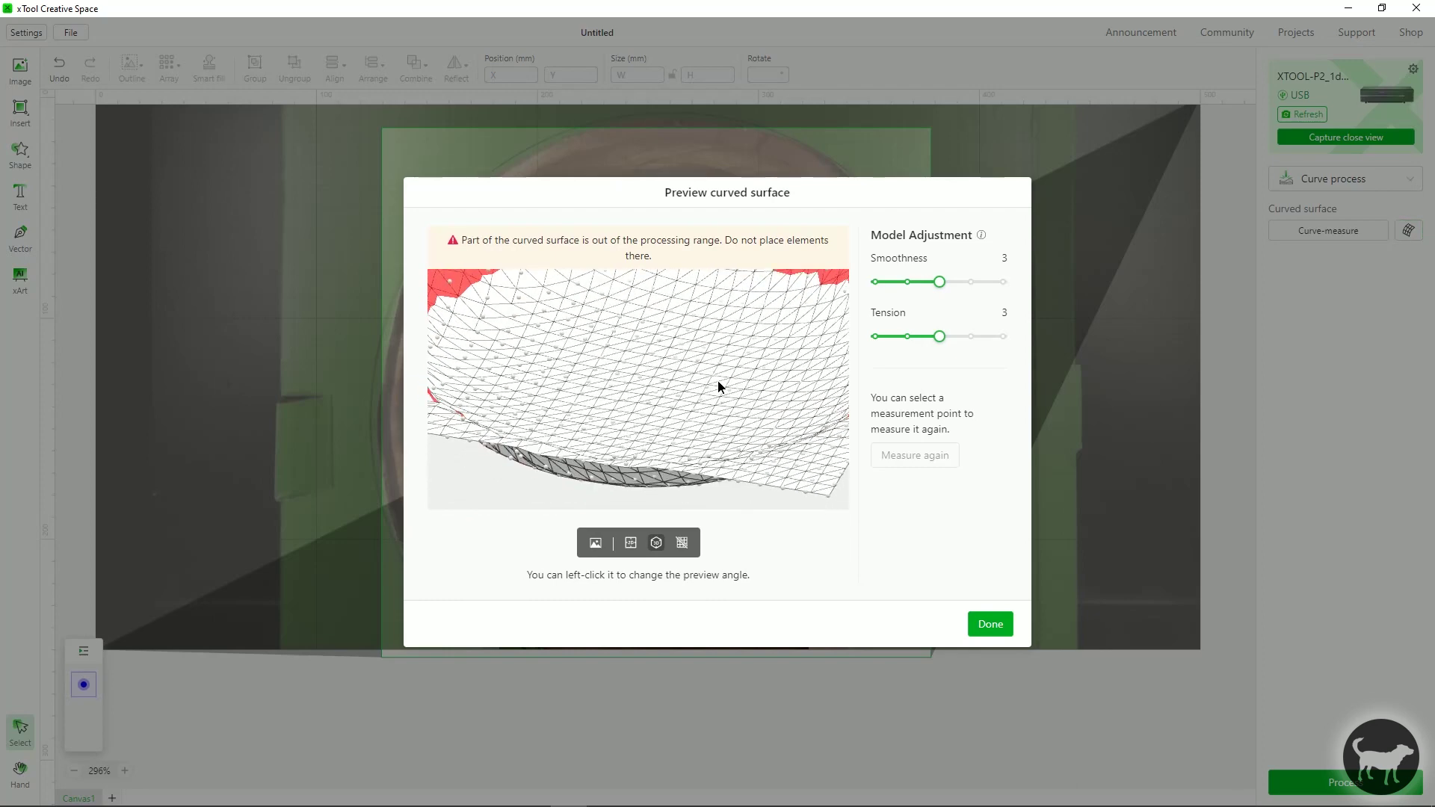
pyautogui.click(596, 542)
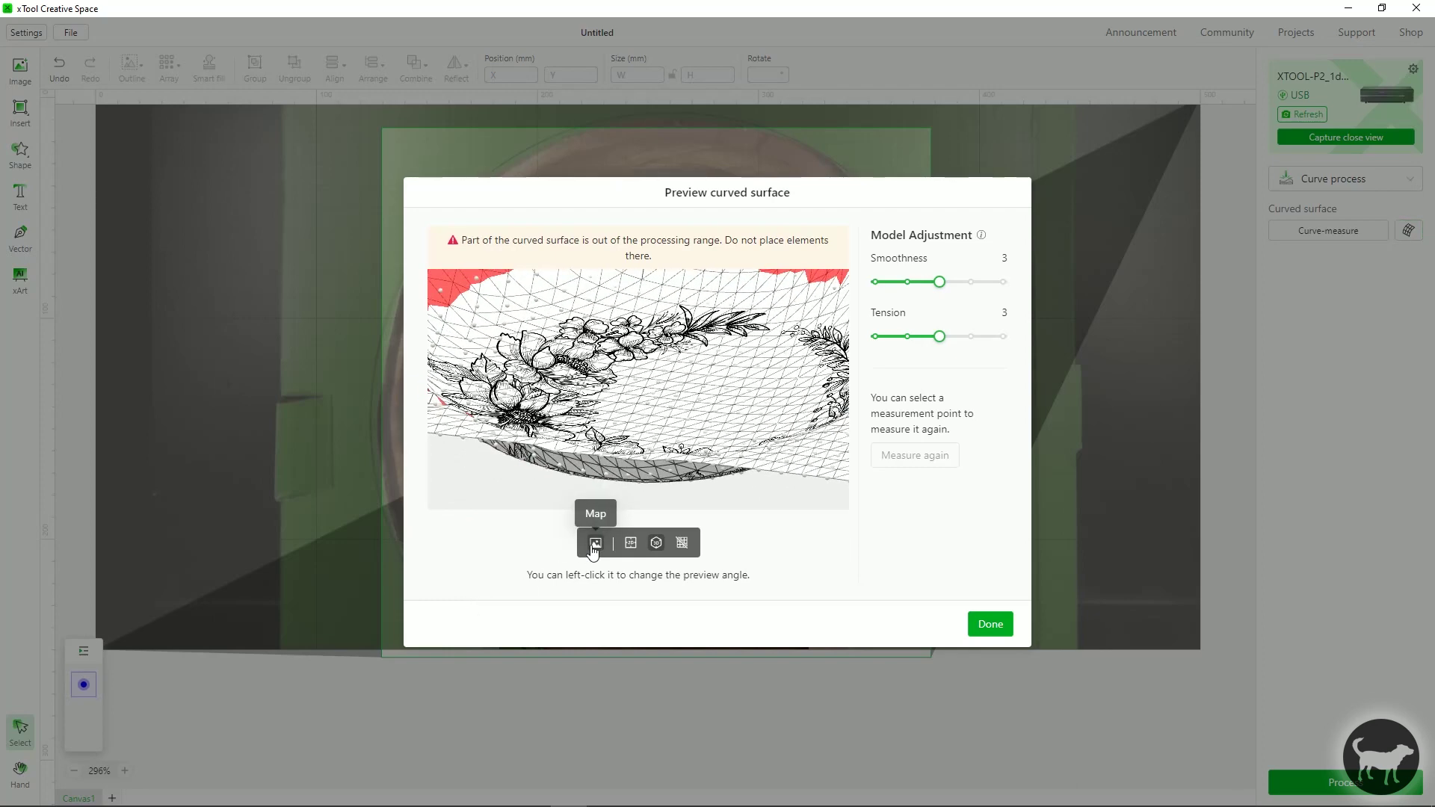
pyautogui.moveTo(594, 422)
pyautogui.mouseDown()
pyautogui.moveTo(656, 412)
pyautogui.moveTo(652, 424)
pyautogui.moveTo(707, 350)
pyautogui.moveTo(693, 414)
pyautogui.mouseUp()
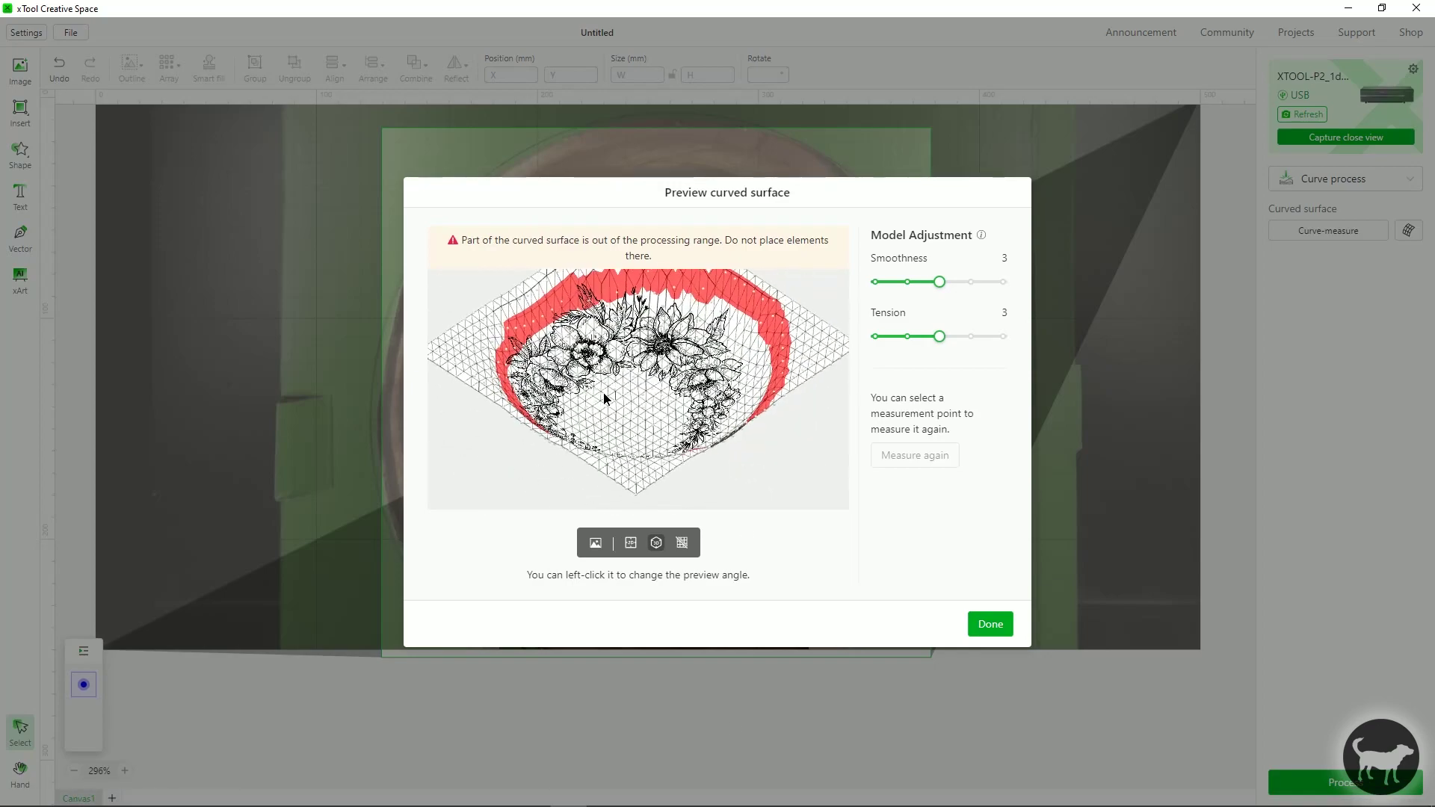
pyautogui.moveTo(693, 413); pyautogui.dragTo(583, 259)
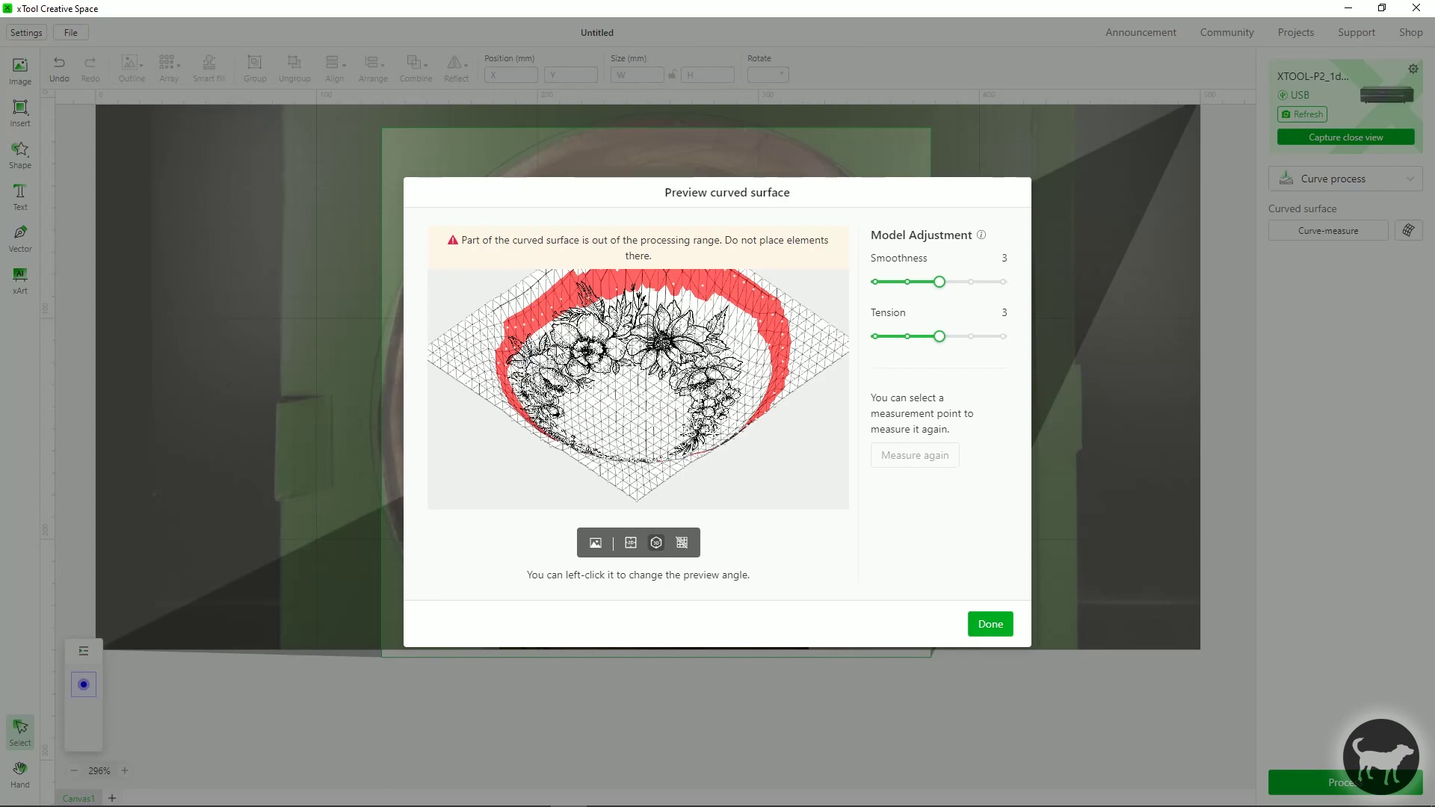
pyautogui.moveTo(614, 360)
pyautogui.mouseDown()
pyautogui.moveTo(609, 385)
pyautogui.moveTo(672, 377)
pyautogui.moveTo(634, 391)
pyautogui.mouseUp()
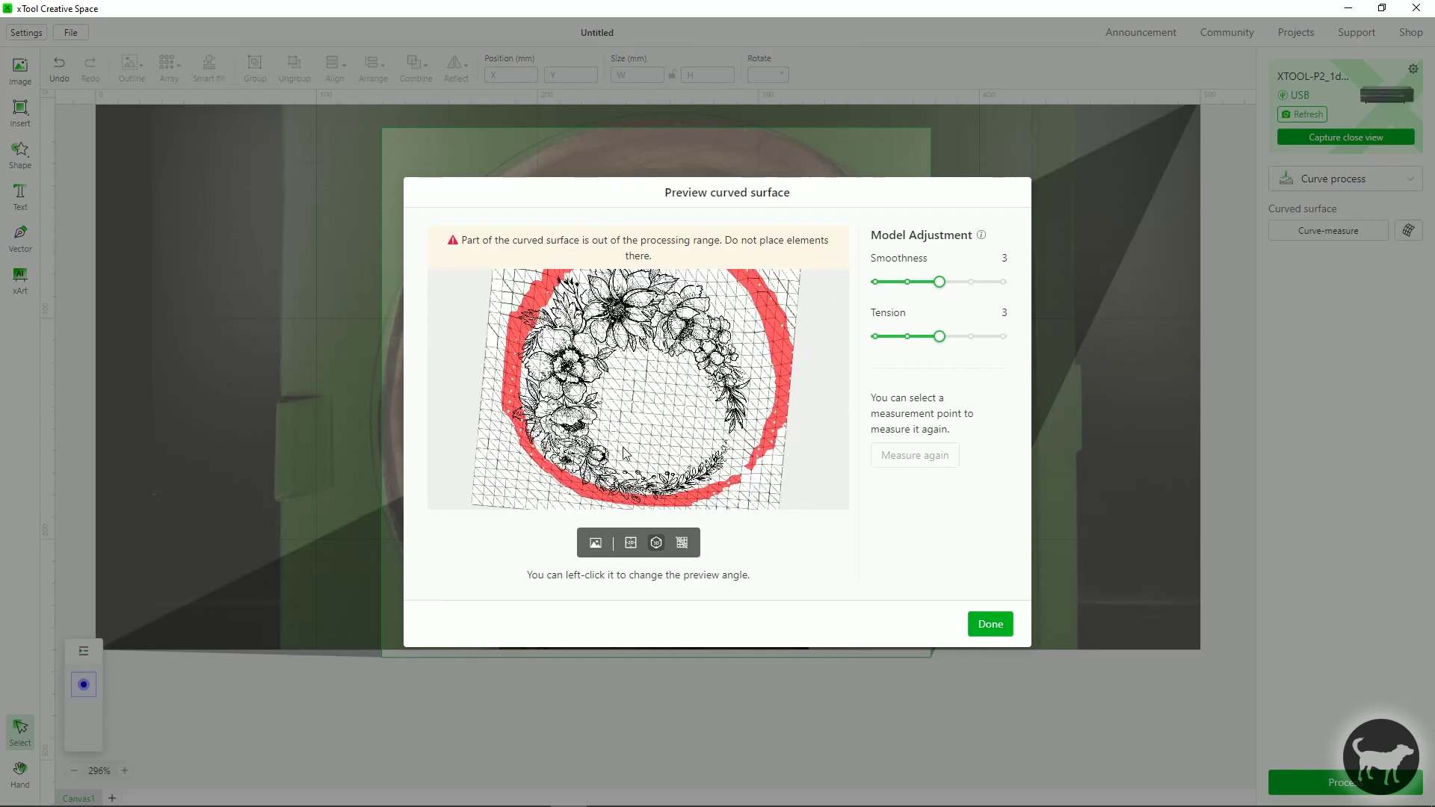
pyautogui.click(979, 634)
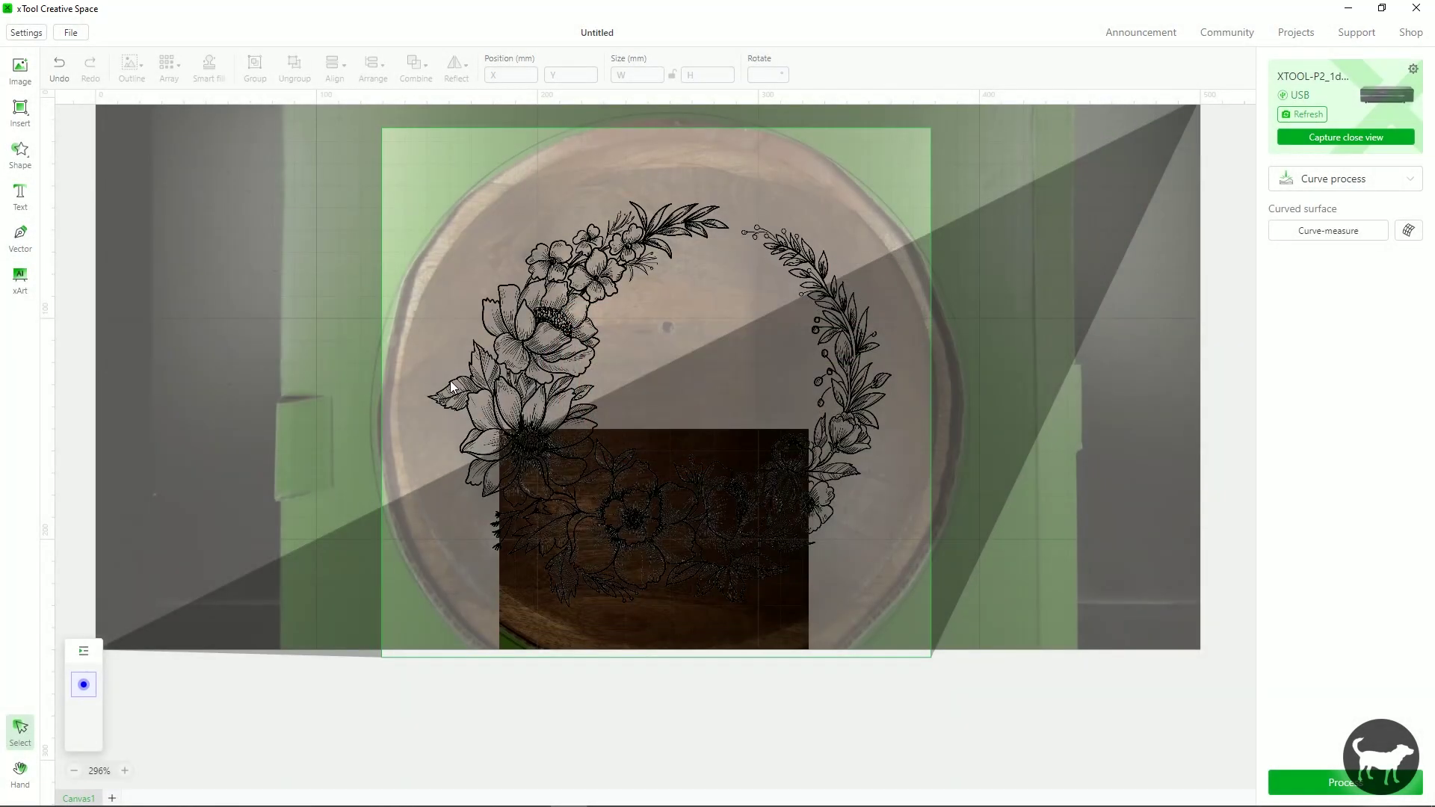
# Shrink the wreath to about 206 × 180.5 mm and nudge it right and up.
pyautogui.click(542, 383)
pyautogui.moveTo(638, 403); pyautogui.dragTo(651, 411)
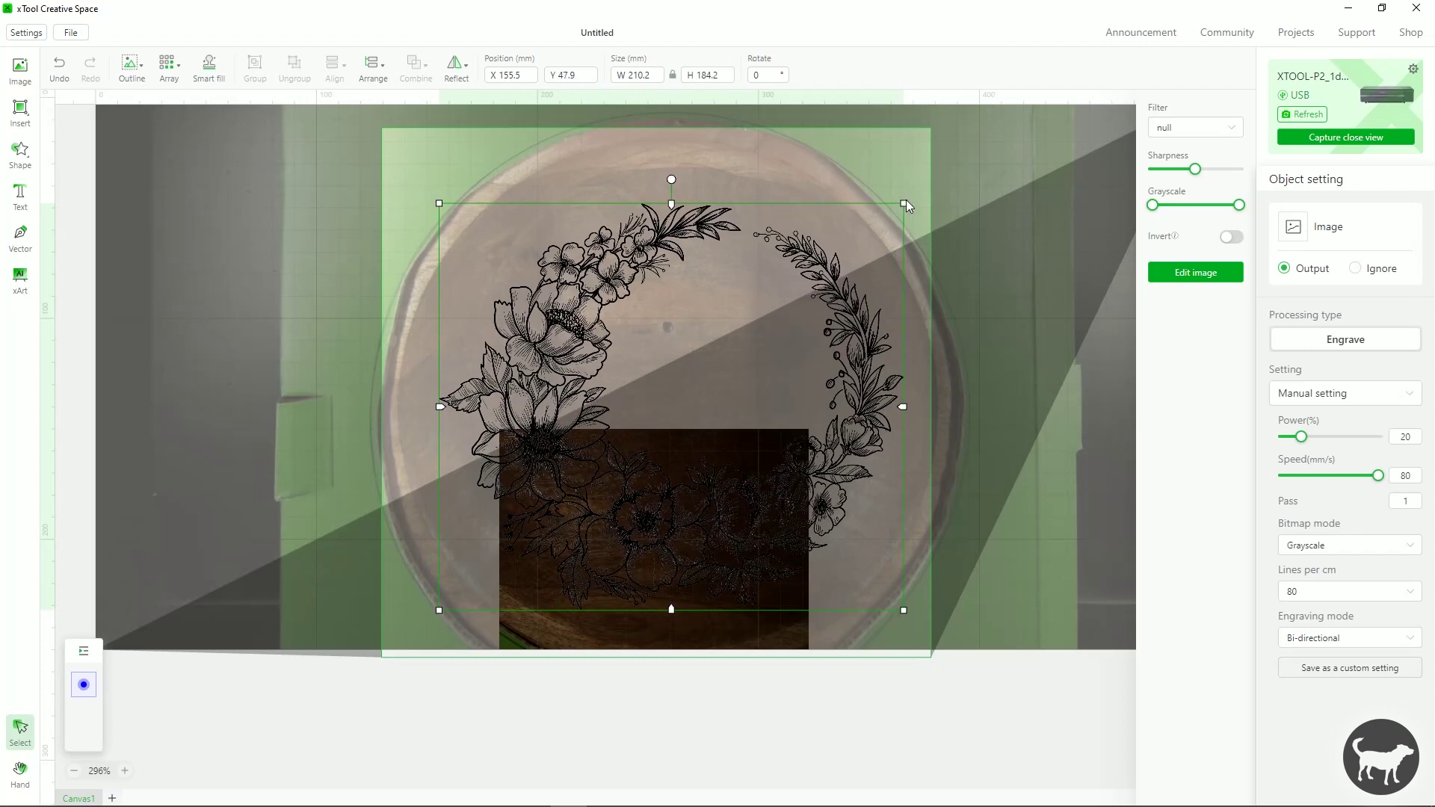
pyautogui.moveTo(903, 204); pyautogui.dragTo(894, 211)
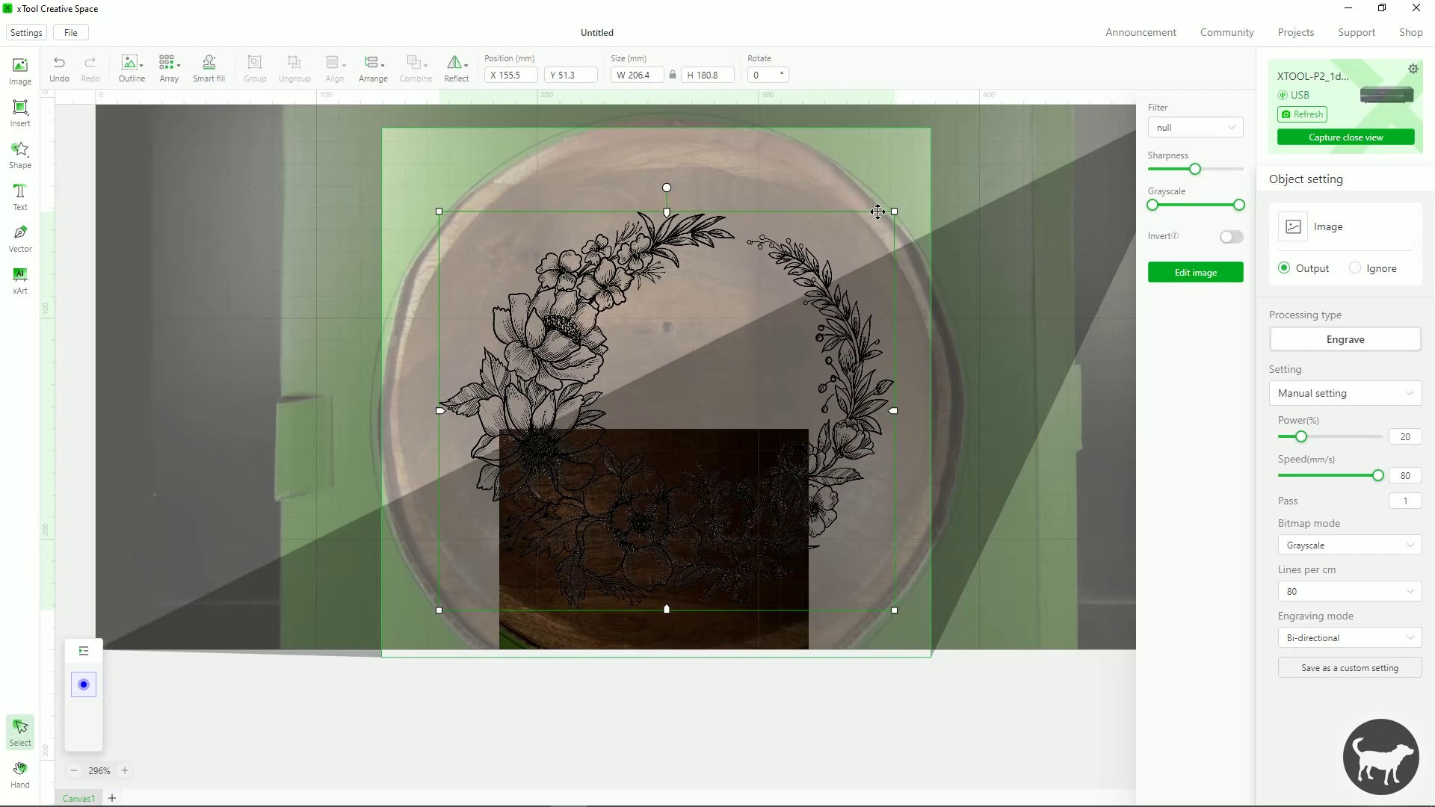
pyautogui.moveTo(848, 436); pyautogui.dragTo(850, 434)
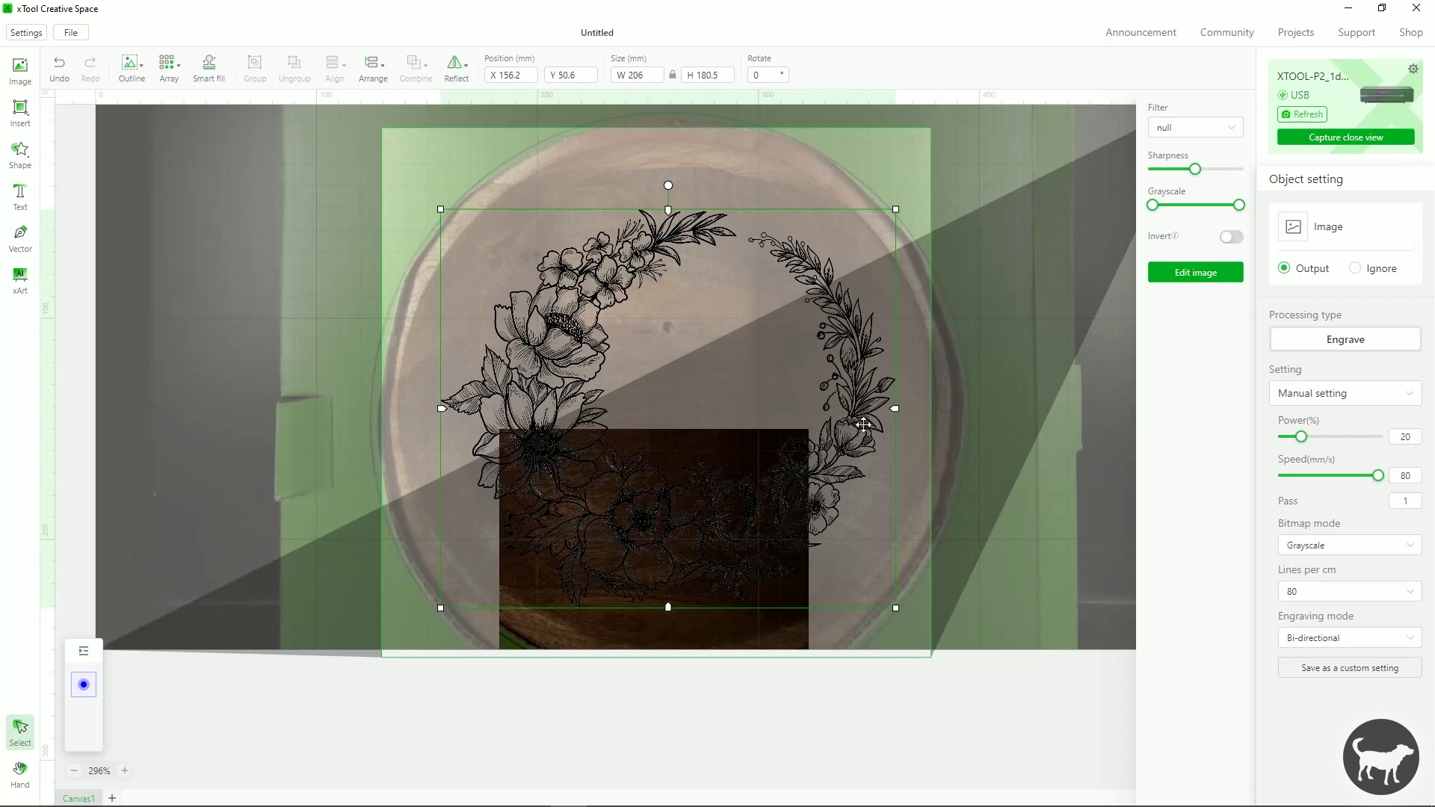
pyautogui.click(1035, 396)
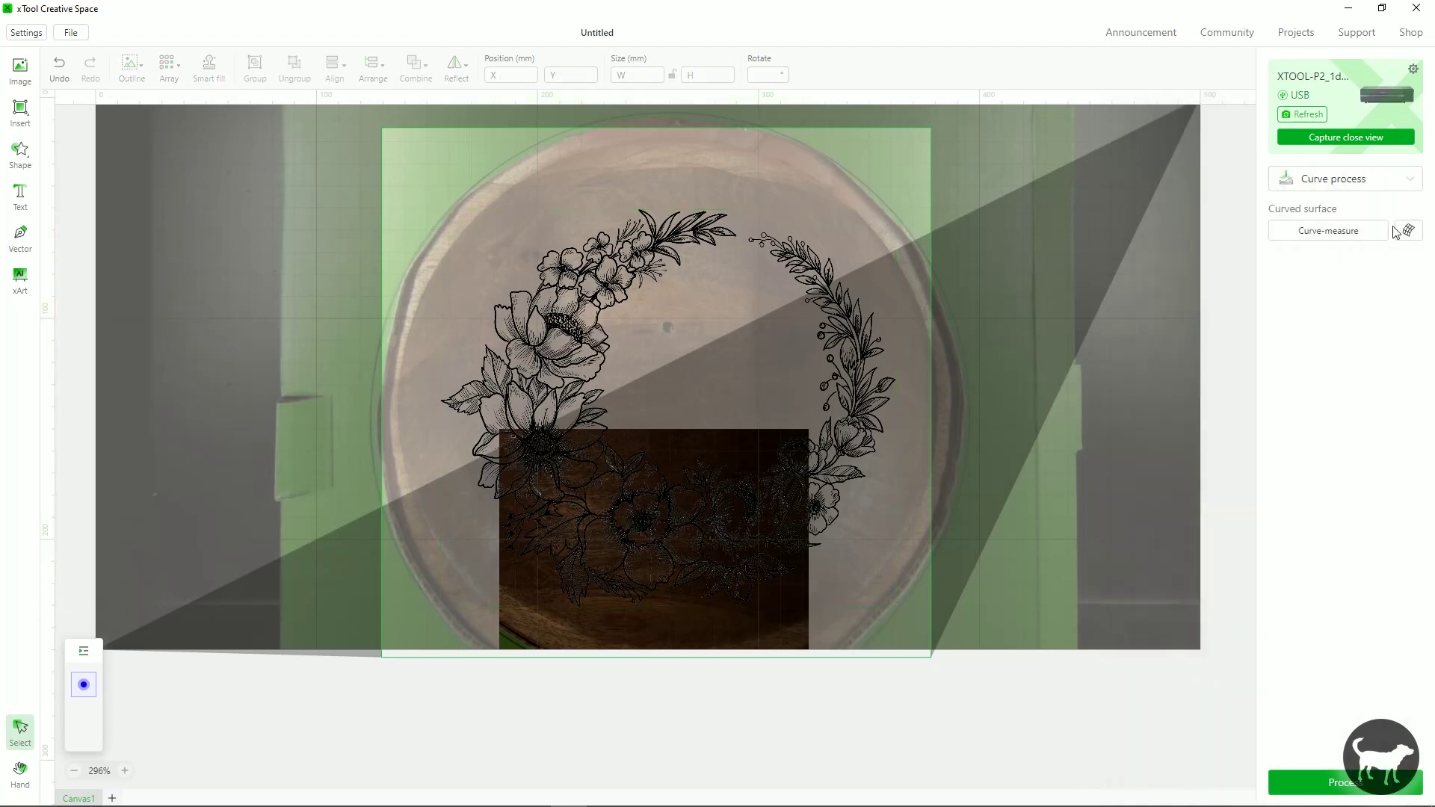
pyautogui.click(1403, 239)
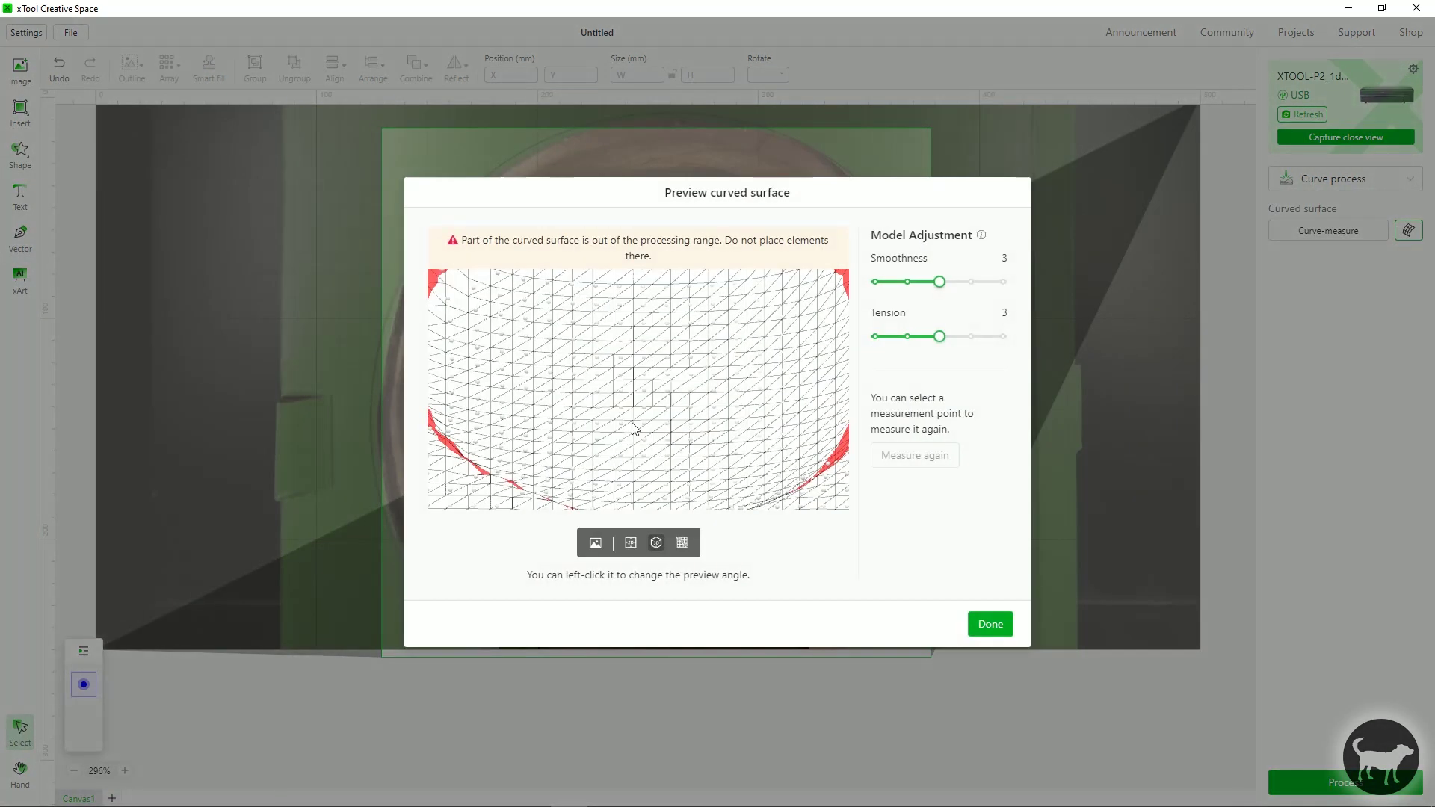
pyautogui.click(594, 544)
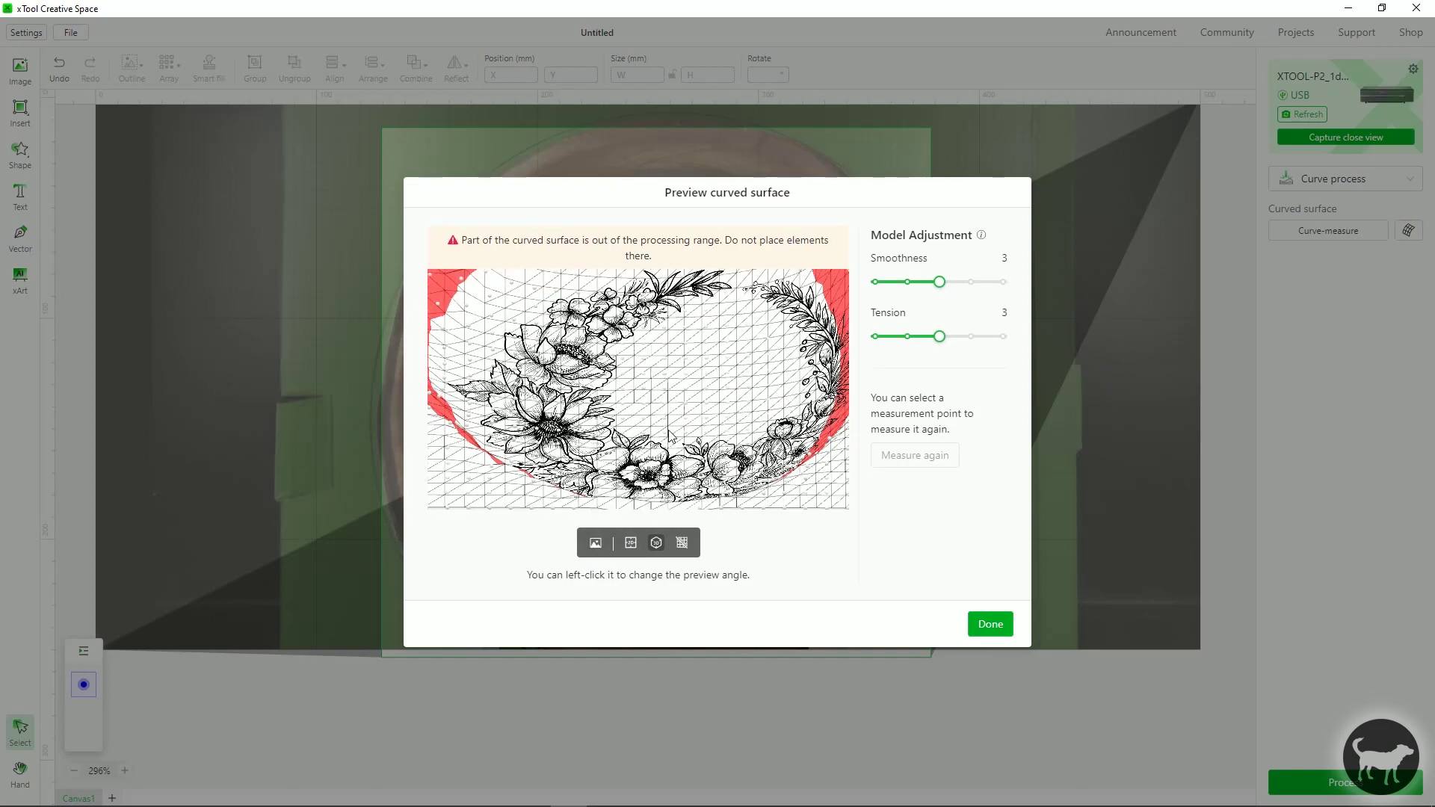
pyautogui.moveTo(671, 437)
pyautogui.mouseDown()
pyautogui.moveTo(698, 463)
pyautogui.moveTo(748, 428)
pyautogui.moveTo(678, 455)
pyautogui.mouseUp()
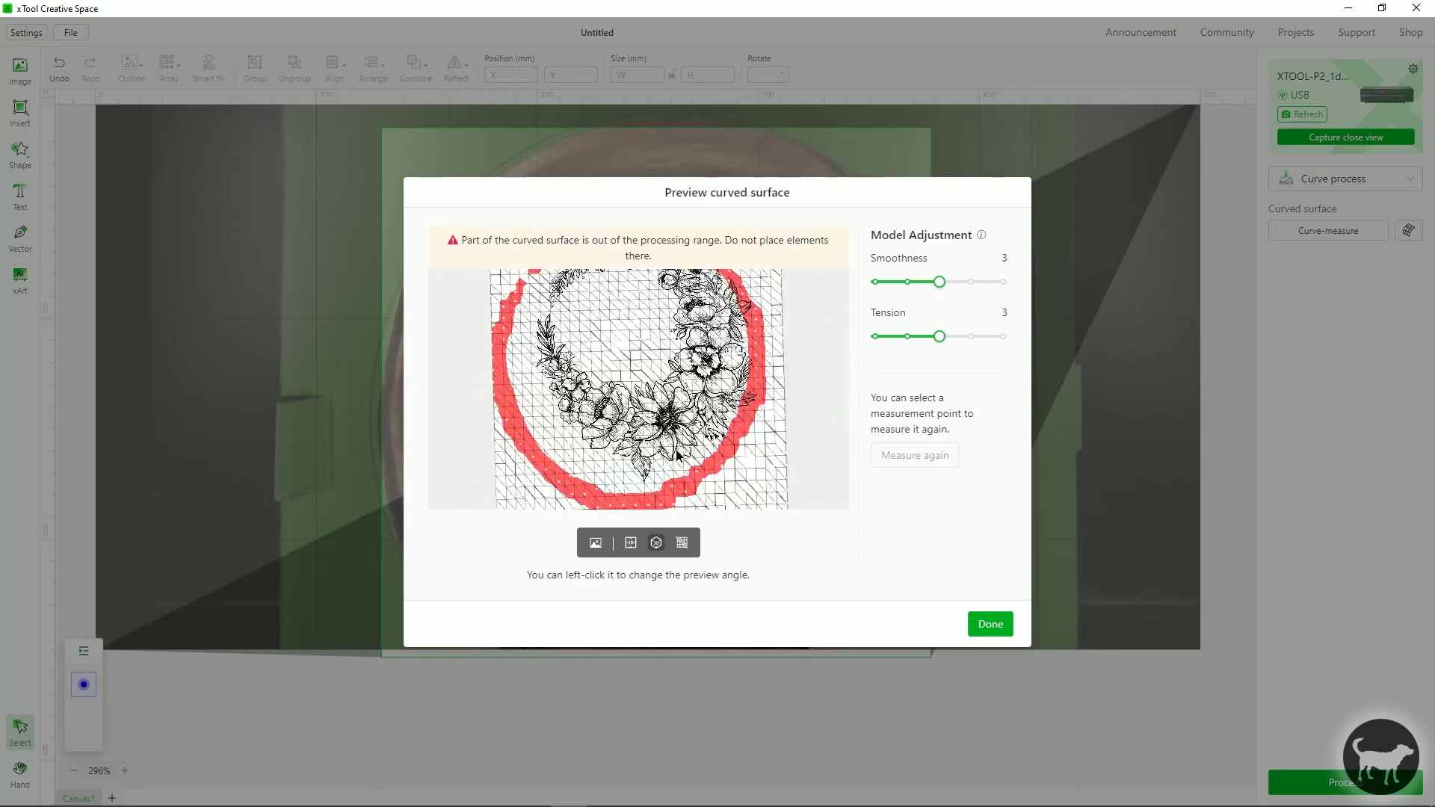
pyautogui.moveTo(678, 454); pyautogui.dragTo(669, 455)
pyautogui.click(634, 544)
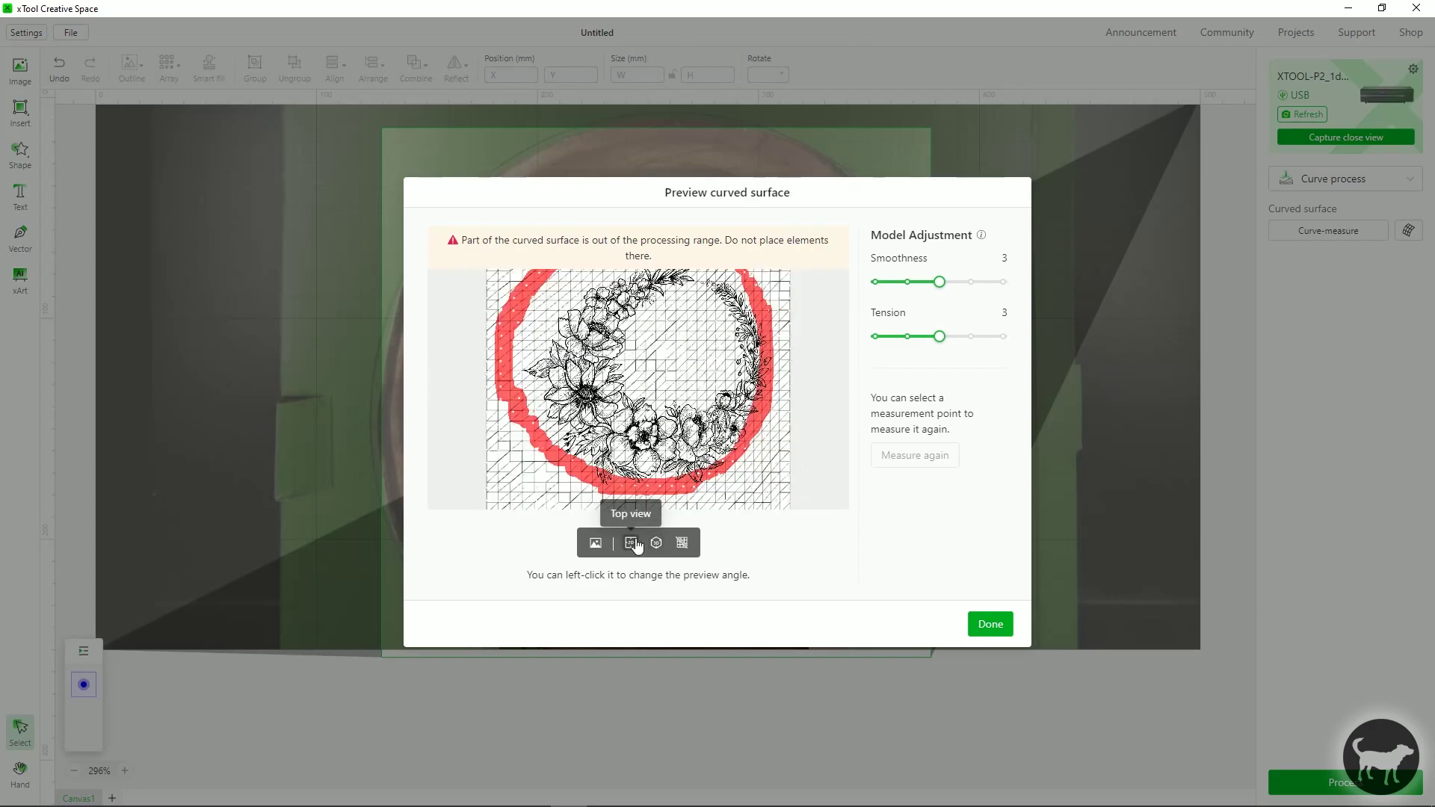
pyautogui.moveTo(679, 504)
pyautogui.mouseDown()
pyautogui.moveTo(686, 473)
pyautogui.moveTo(694, 492)
pyautogui.moveTo(682, 490)
pyautogui.moveTo(720, 489)
pyautogui.mouseUp()
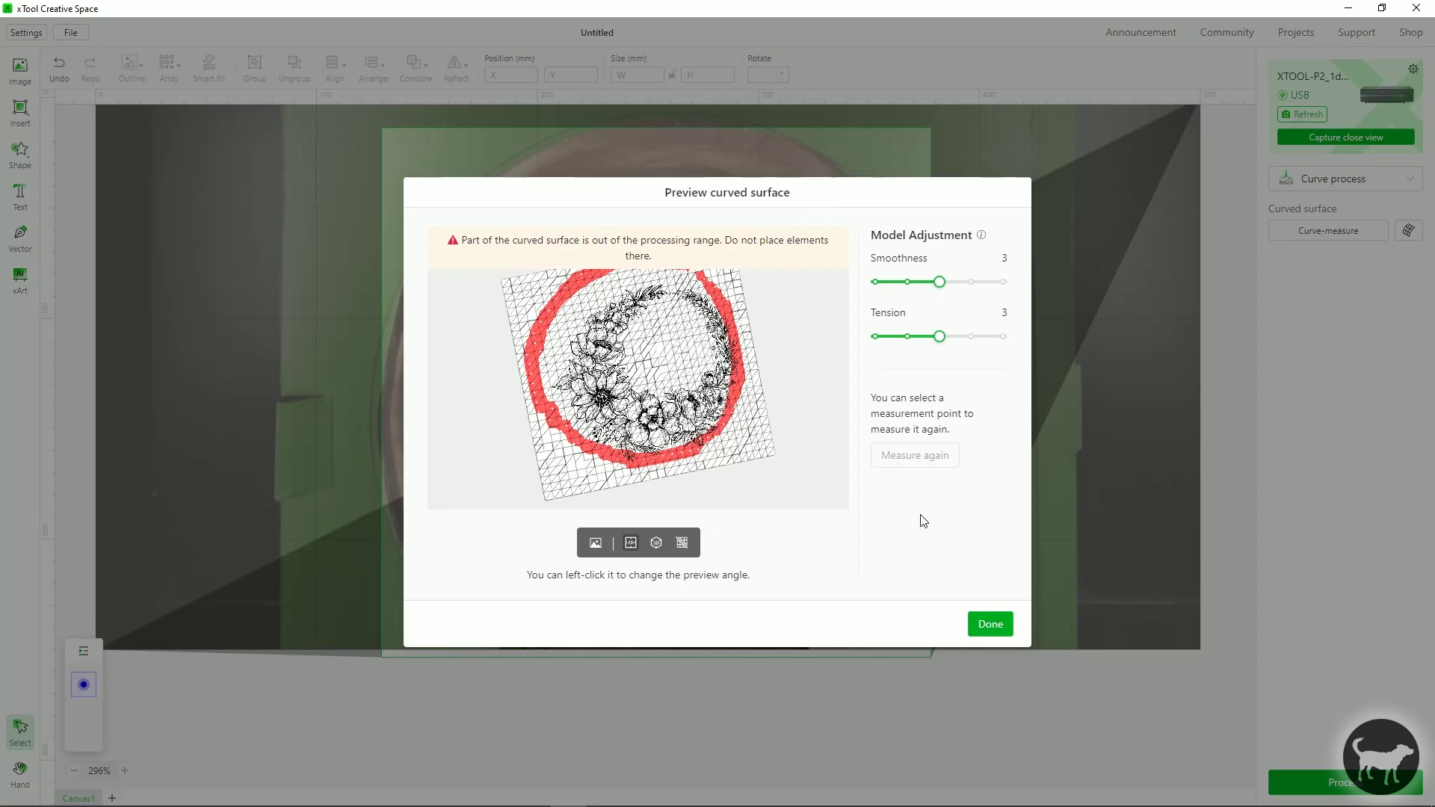
pyautogui.click(998, 626)
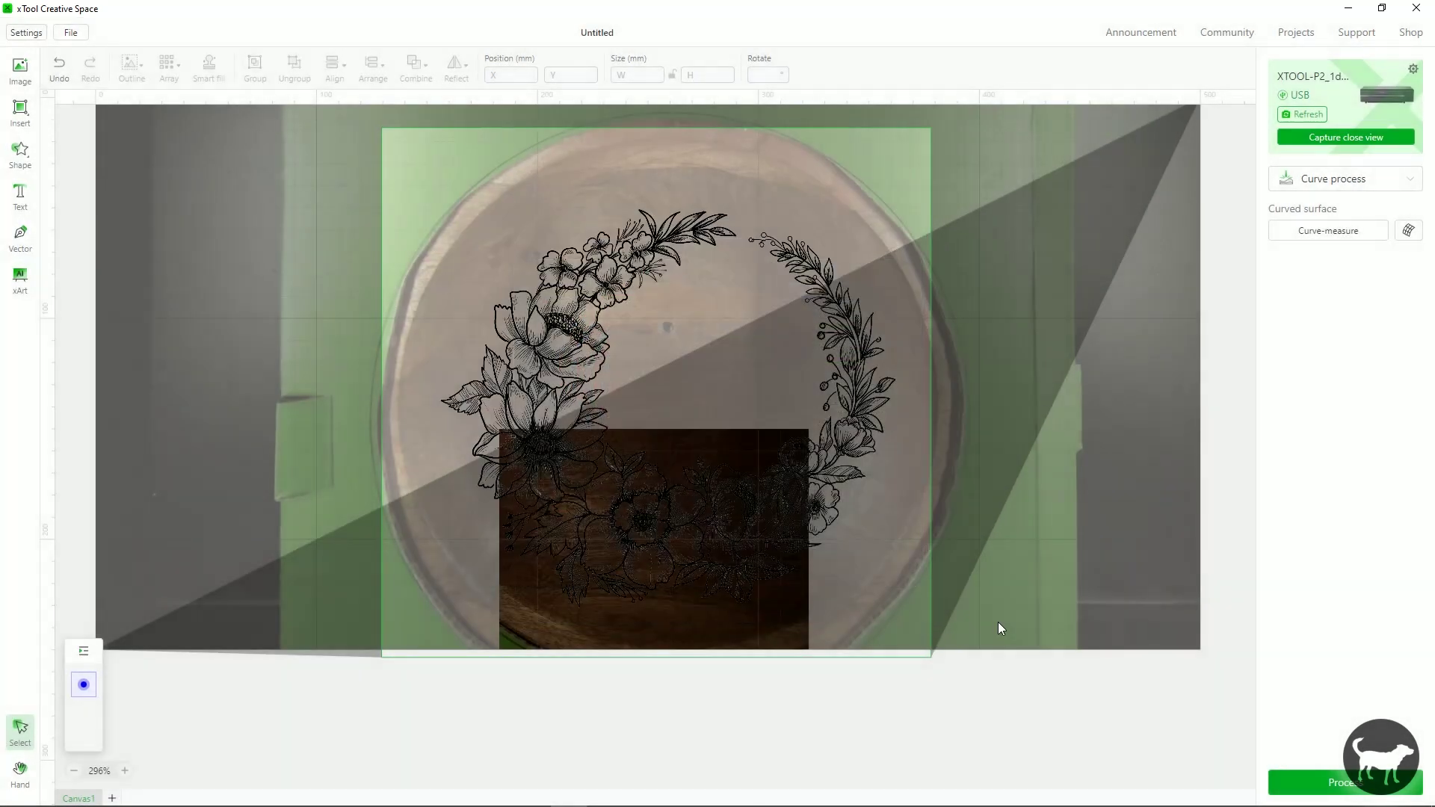
pyautogui.click(558, 395)
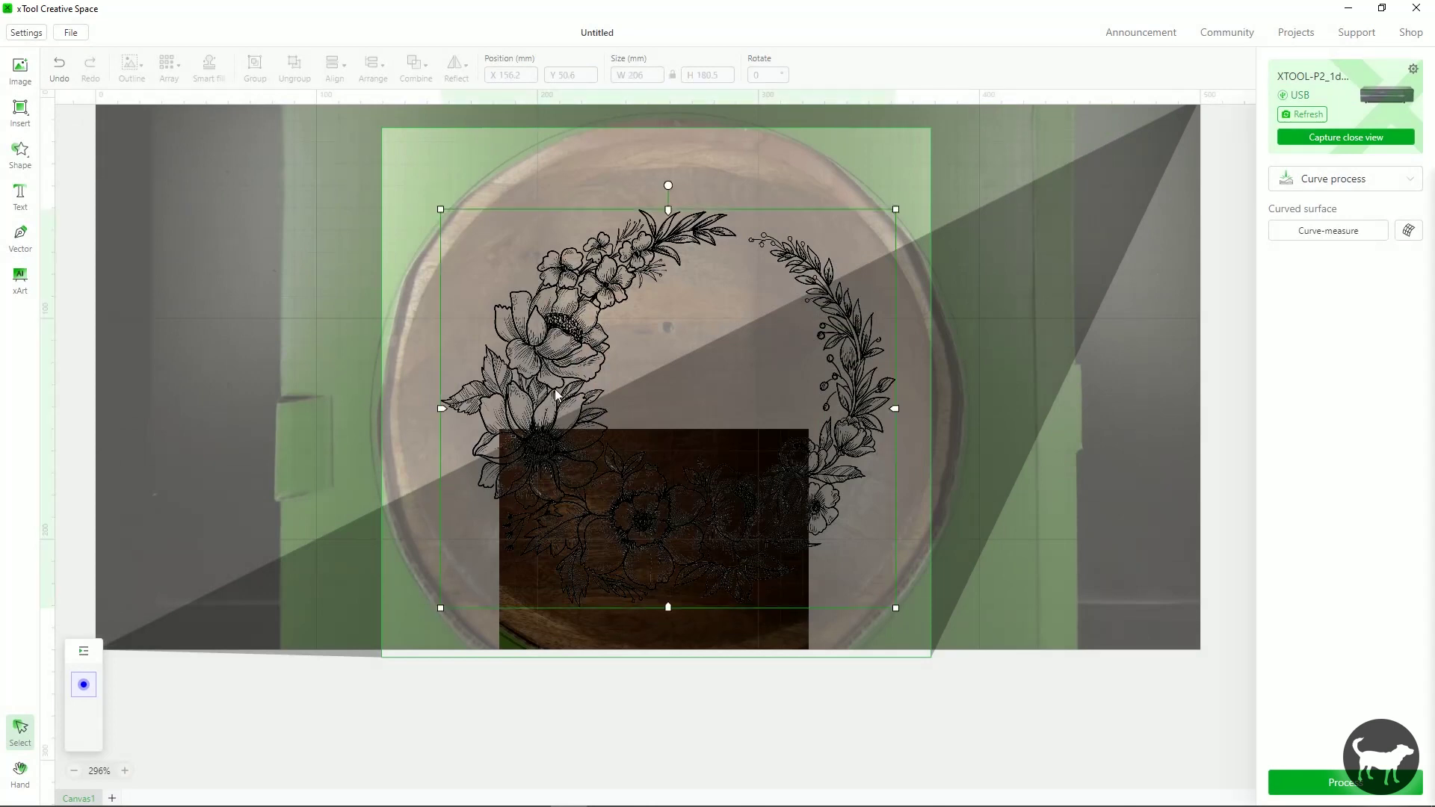
# Preview the wreath mapped on the bowl, rotating to find out-of-range edges.
pyautogui.moveTo(595, 398); pyautogui.dragTo(596, 395)
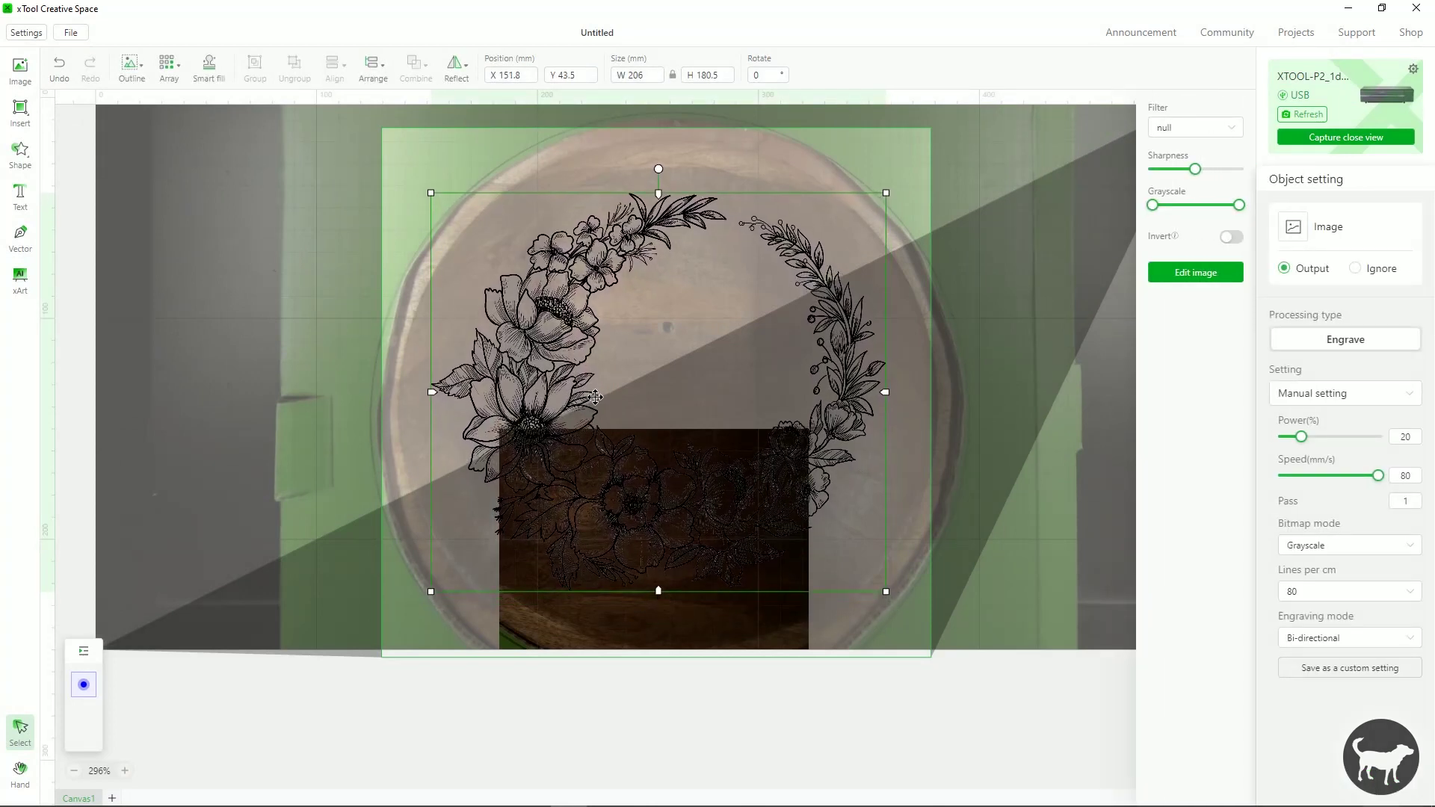
pyautogui.click(995, 440)
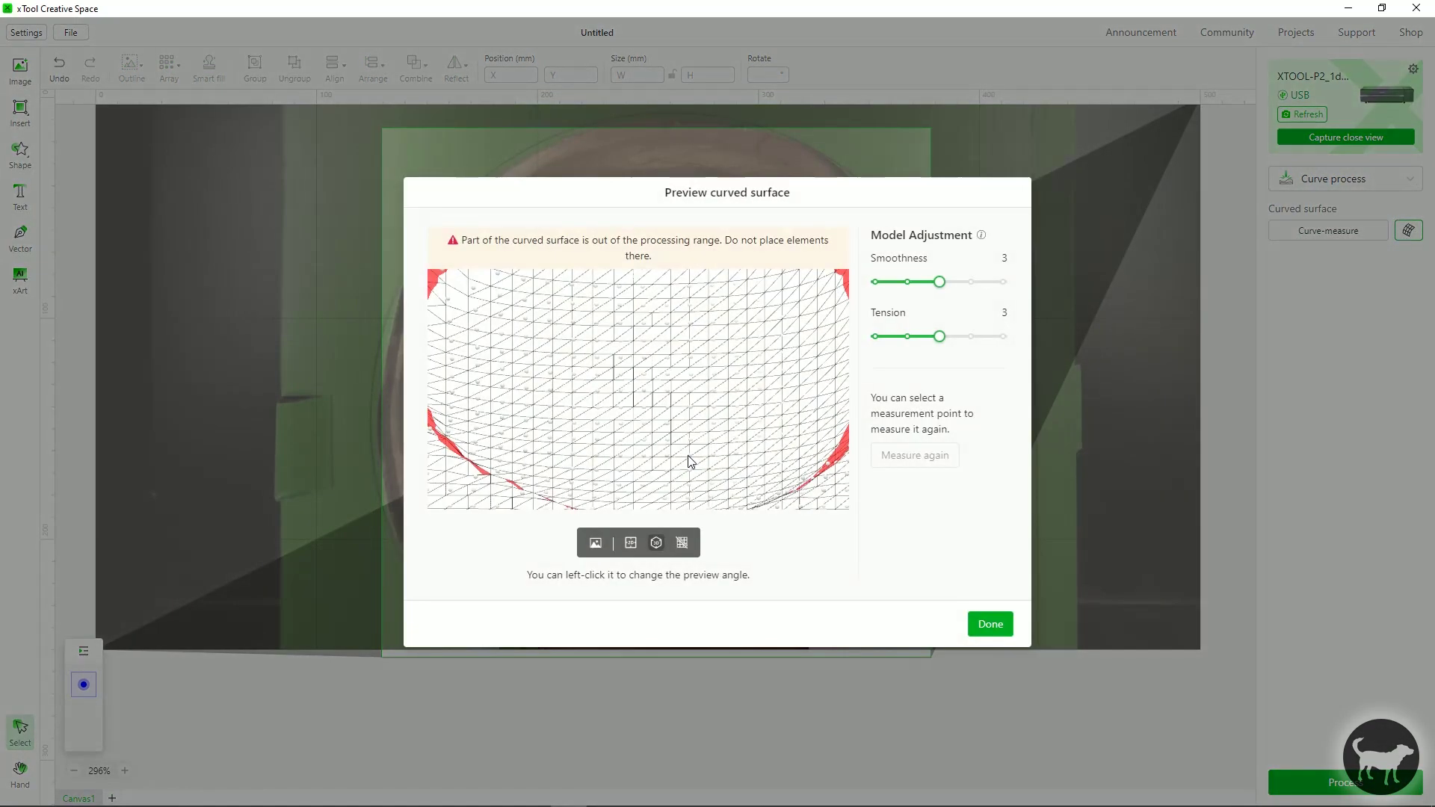
pyautogui.click(596, 544)
pyautogui.moveTo(654, 441)
pyautogui.mouseDown()
pyautogui.moveTo(665, 479)
pyautogui.moveTo(641, 456)
pyautogui.mouseUp()
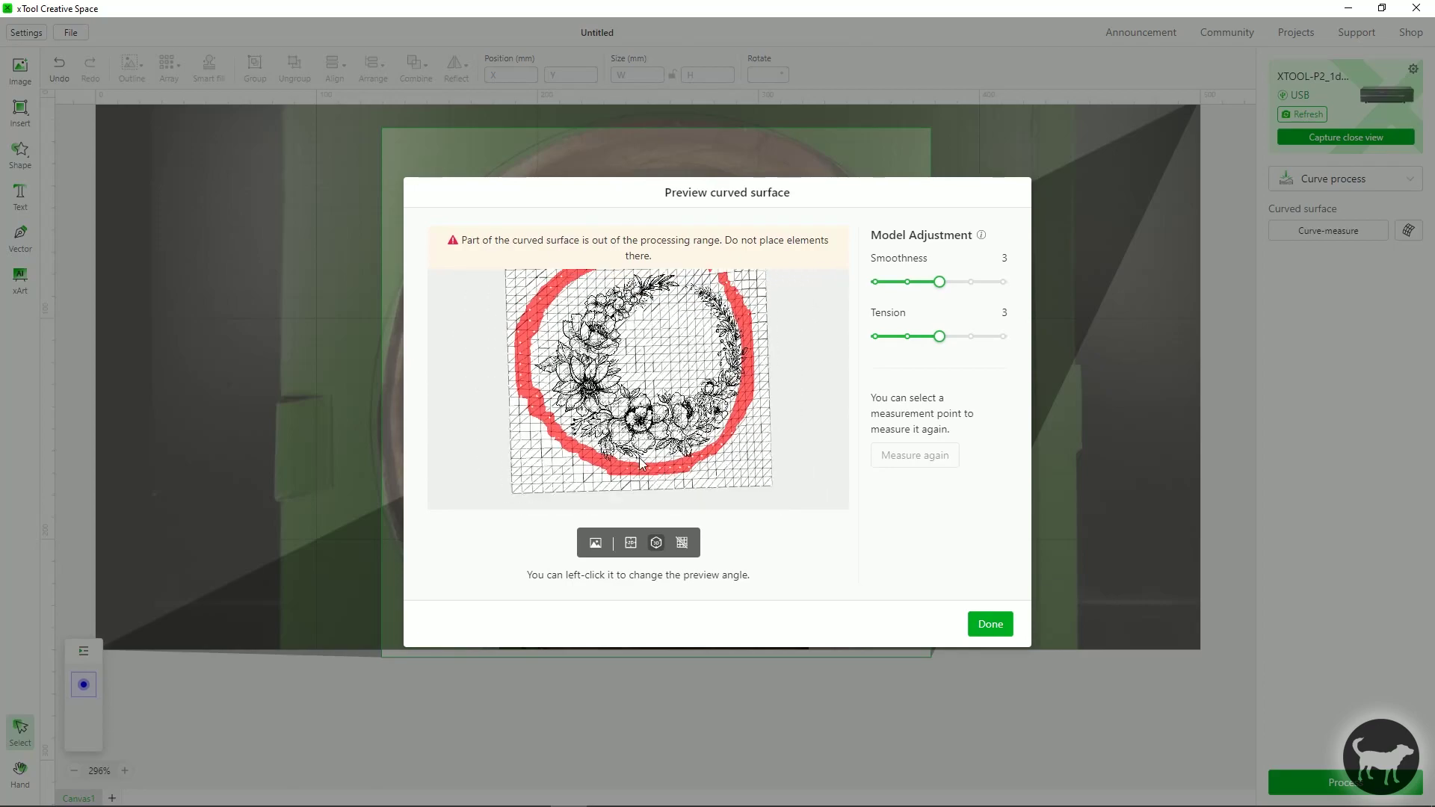
pyautogui.moveTo(644, 459)
pyautogui.mouseDown()
pyautogui.moveTo(697, 420)
pyautogui.moveTo(676, 436)
pyautogui.moveTo(679, 361)
pyautogui.moveTo(682, 401)
pyautogui.mouseUp()
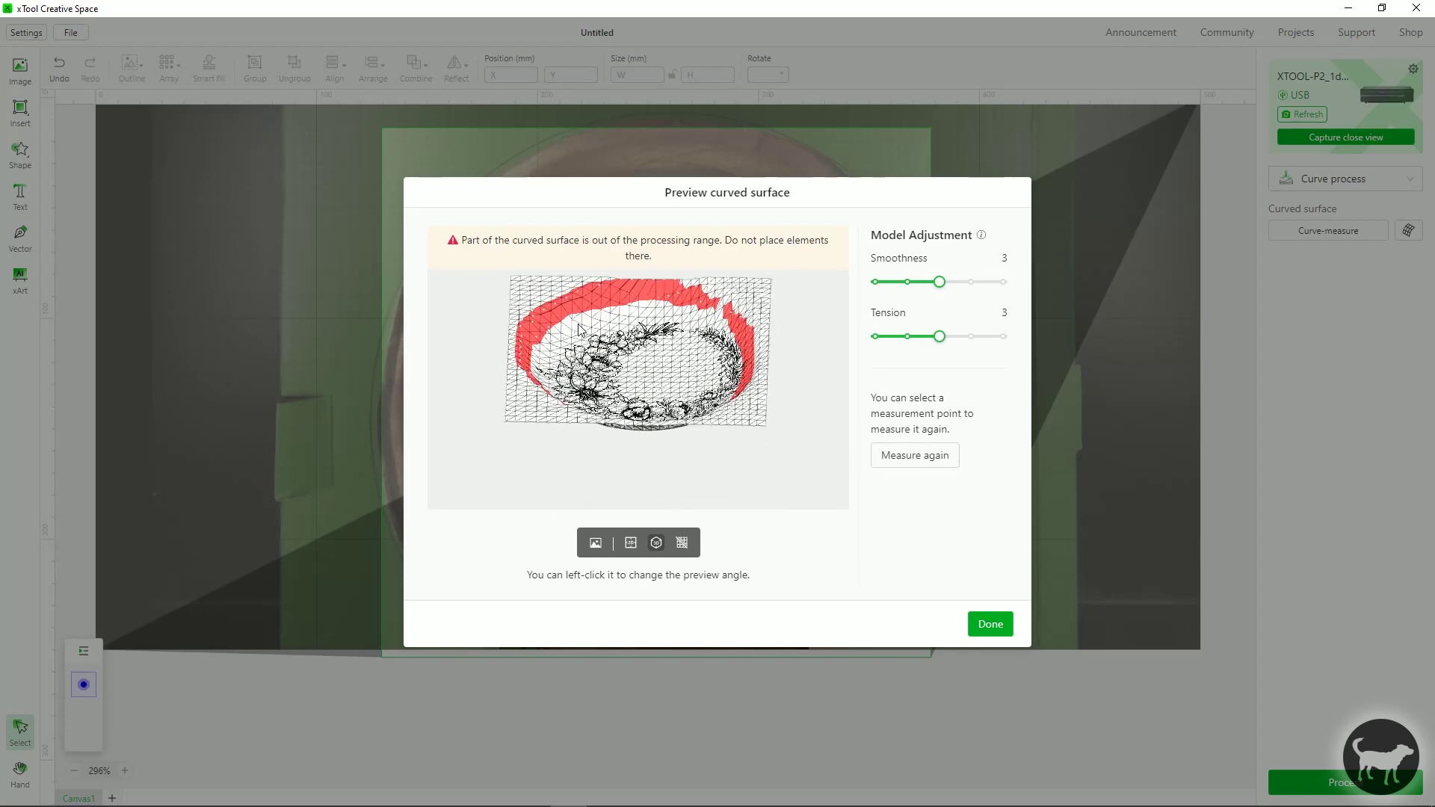
pyautogui.click(991, 624)
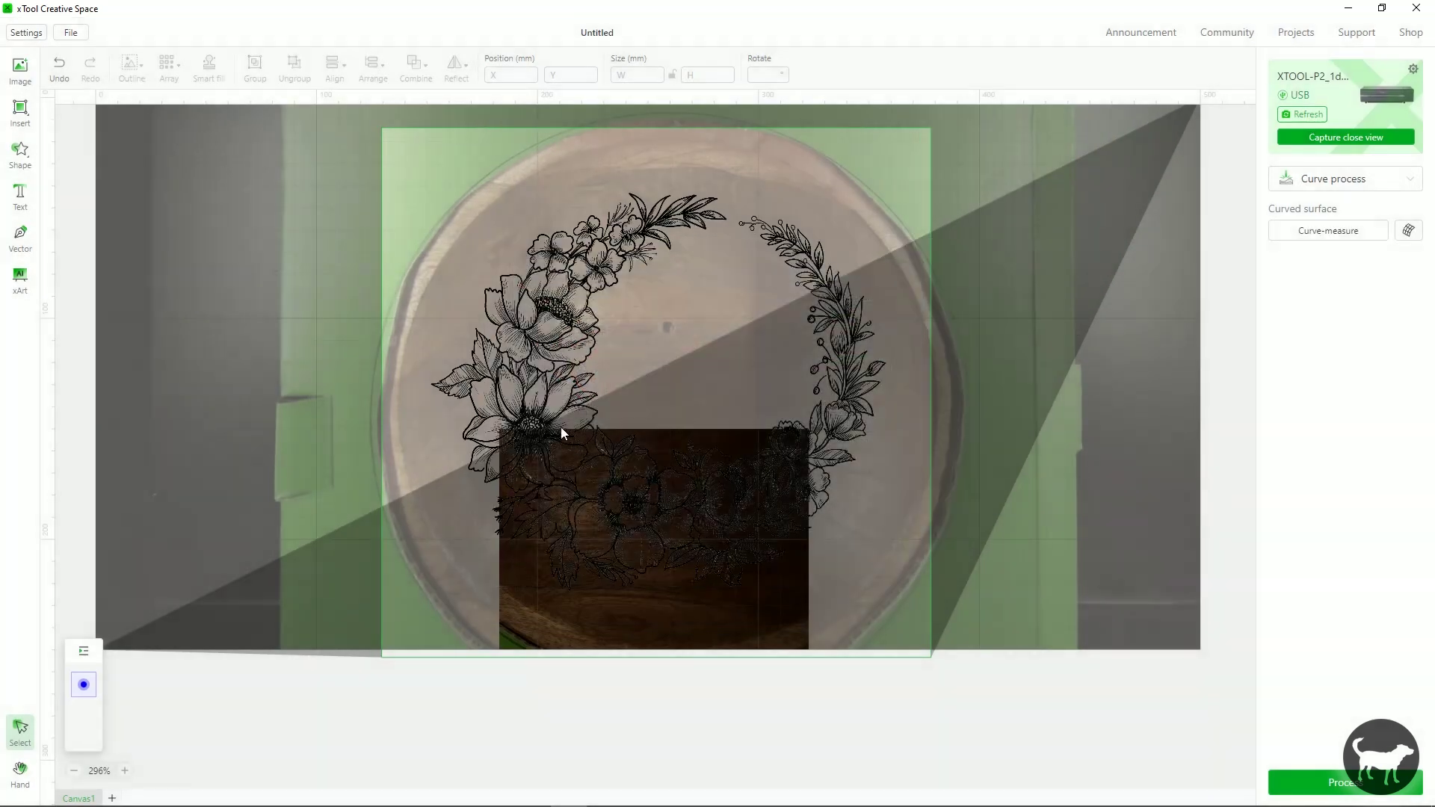
# Nudge the floral image slightly up and right, then deselect it.
pyautogui.click(569, 405)
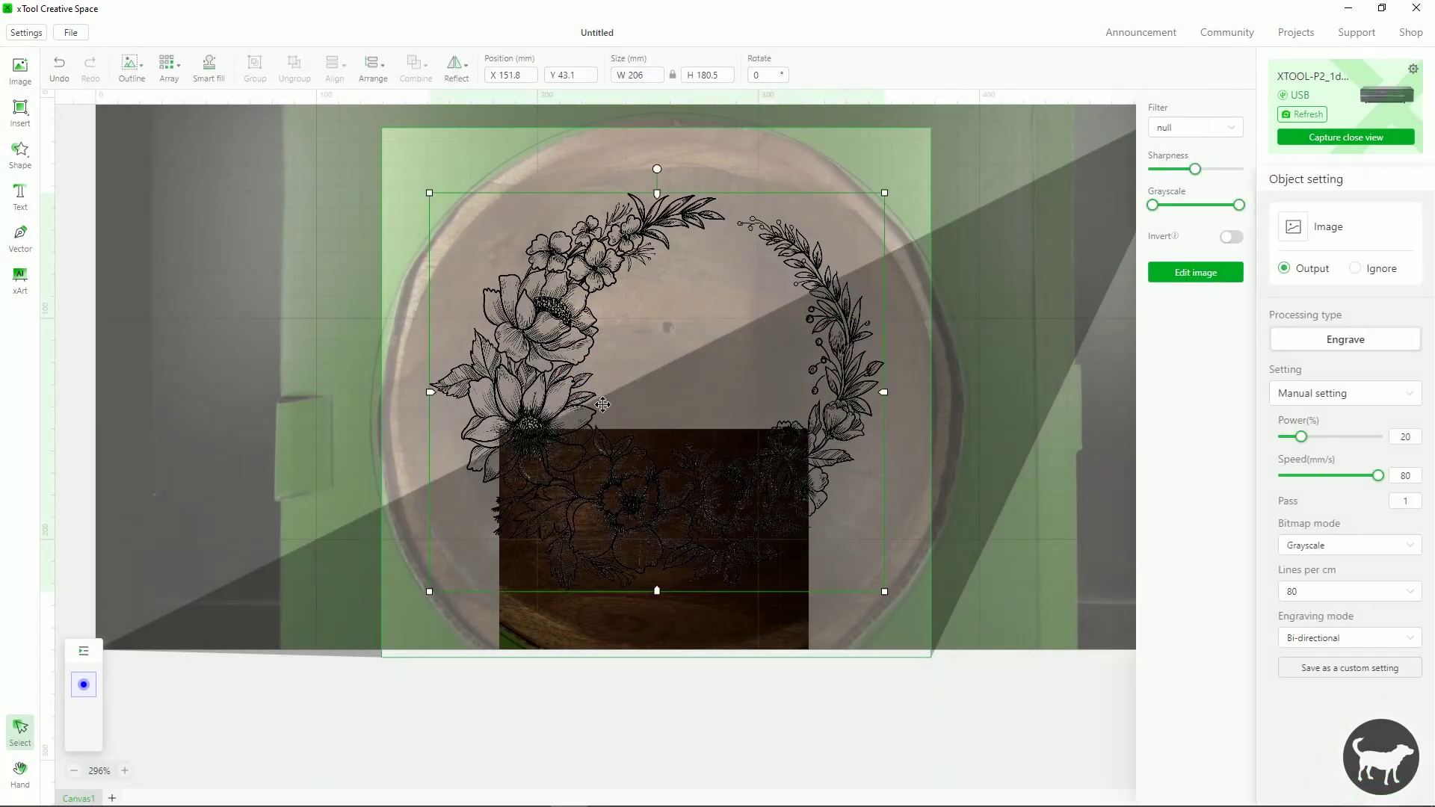
pyautogui.moveTo(602, 403); pyautogui.dragTo(598, 405)
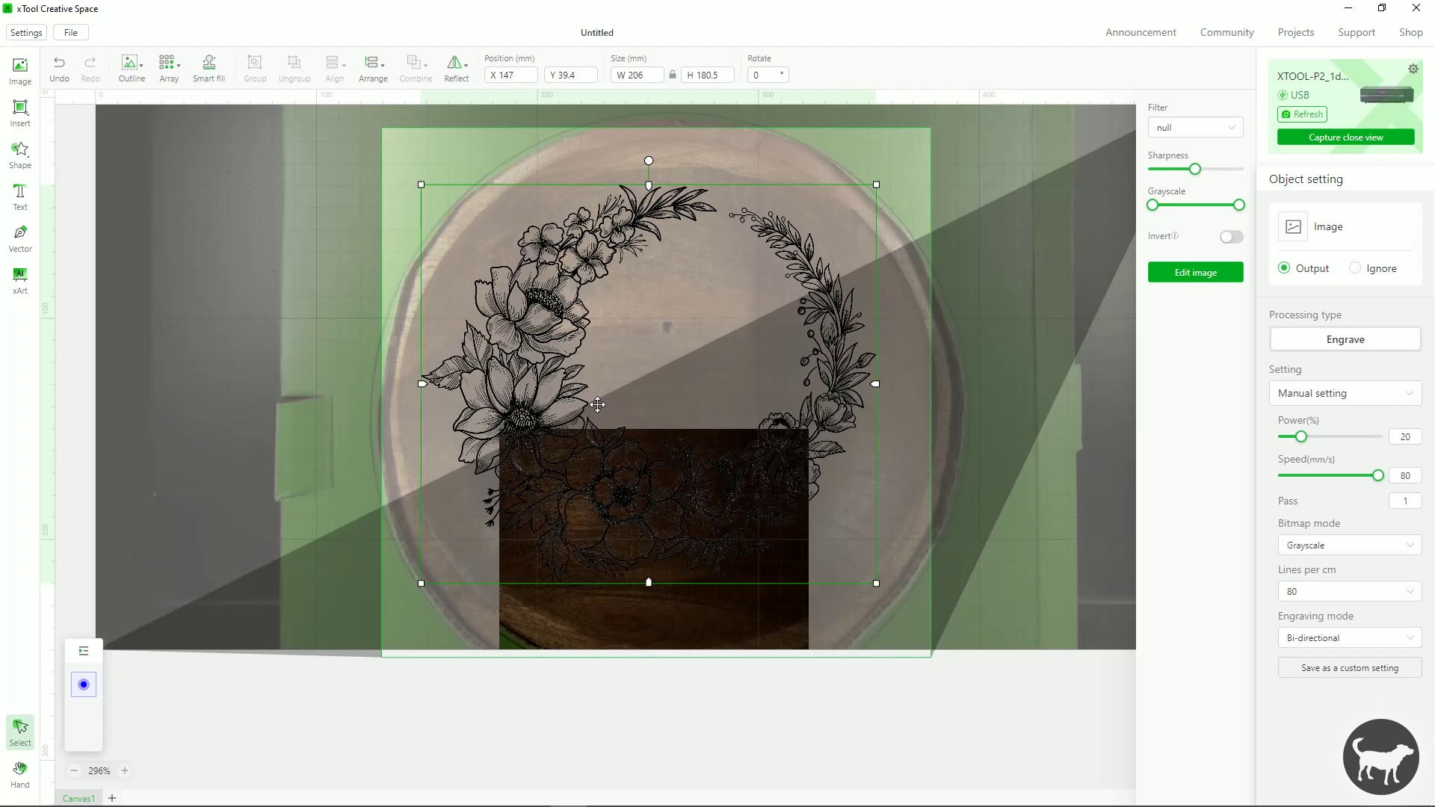
pyautogui.moveTo(597, 406); pyautogui.dragTo(599, 406)
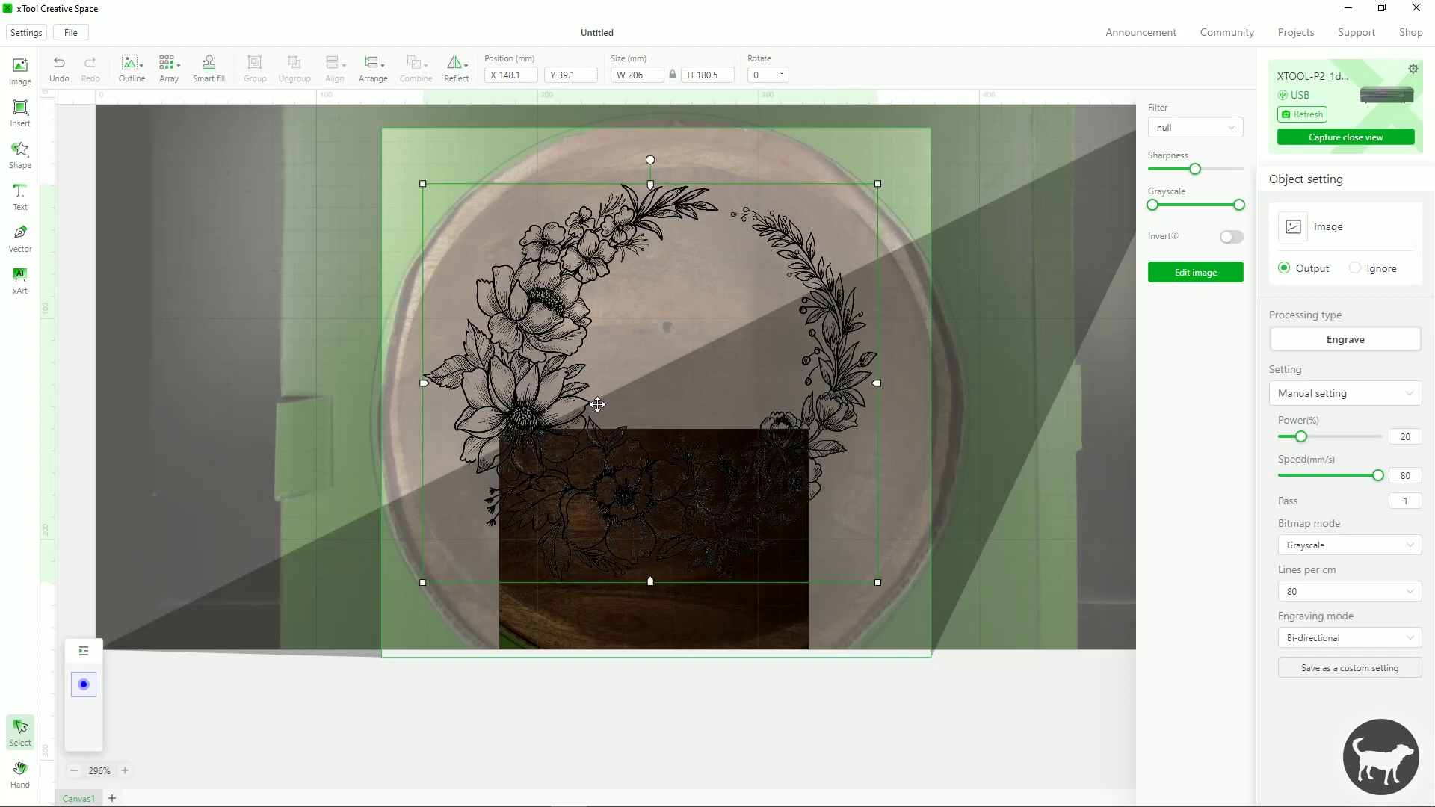
pyautogui.click(1004, 421)
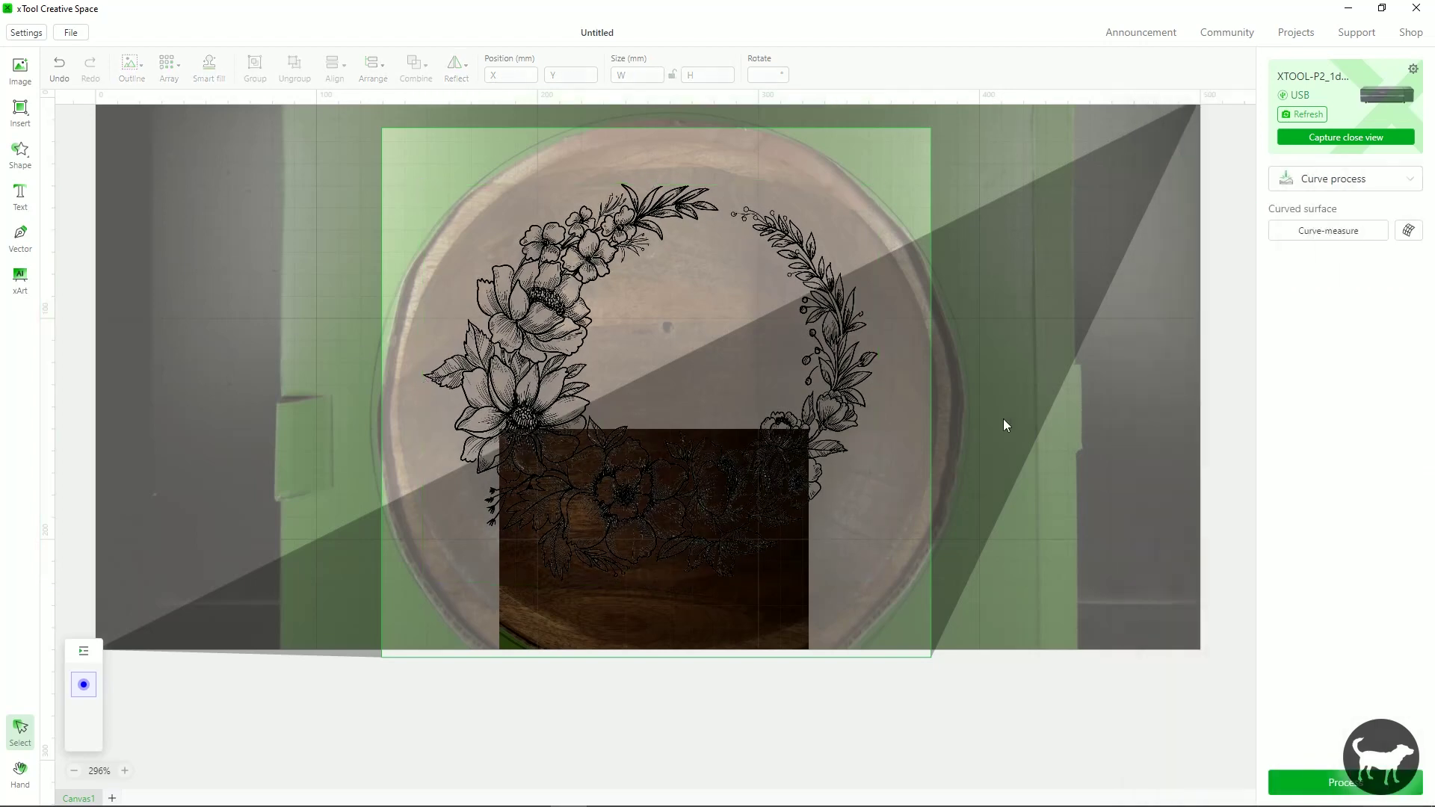
# Recheck the mapped wreath in the surface preview from several tilted angles.
pyautogui.click(1409, 228)
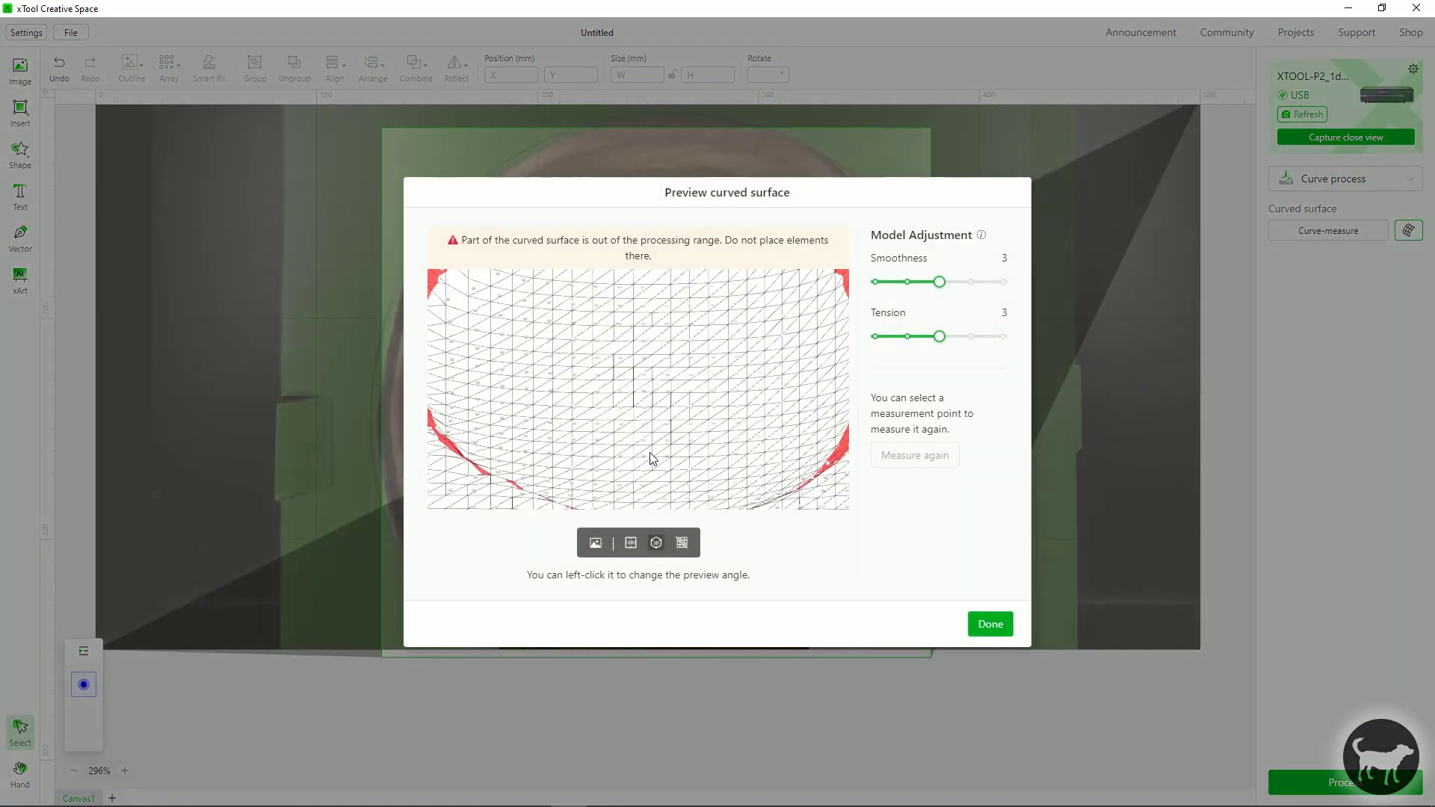
pyautogui.click(596, 544)
pyautogui.moveTo(663, 379); pyautogui.dragTo(689, 429)
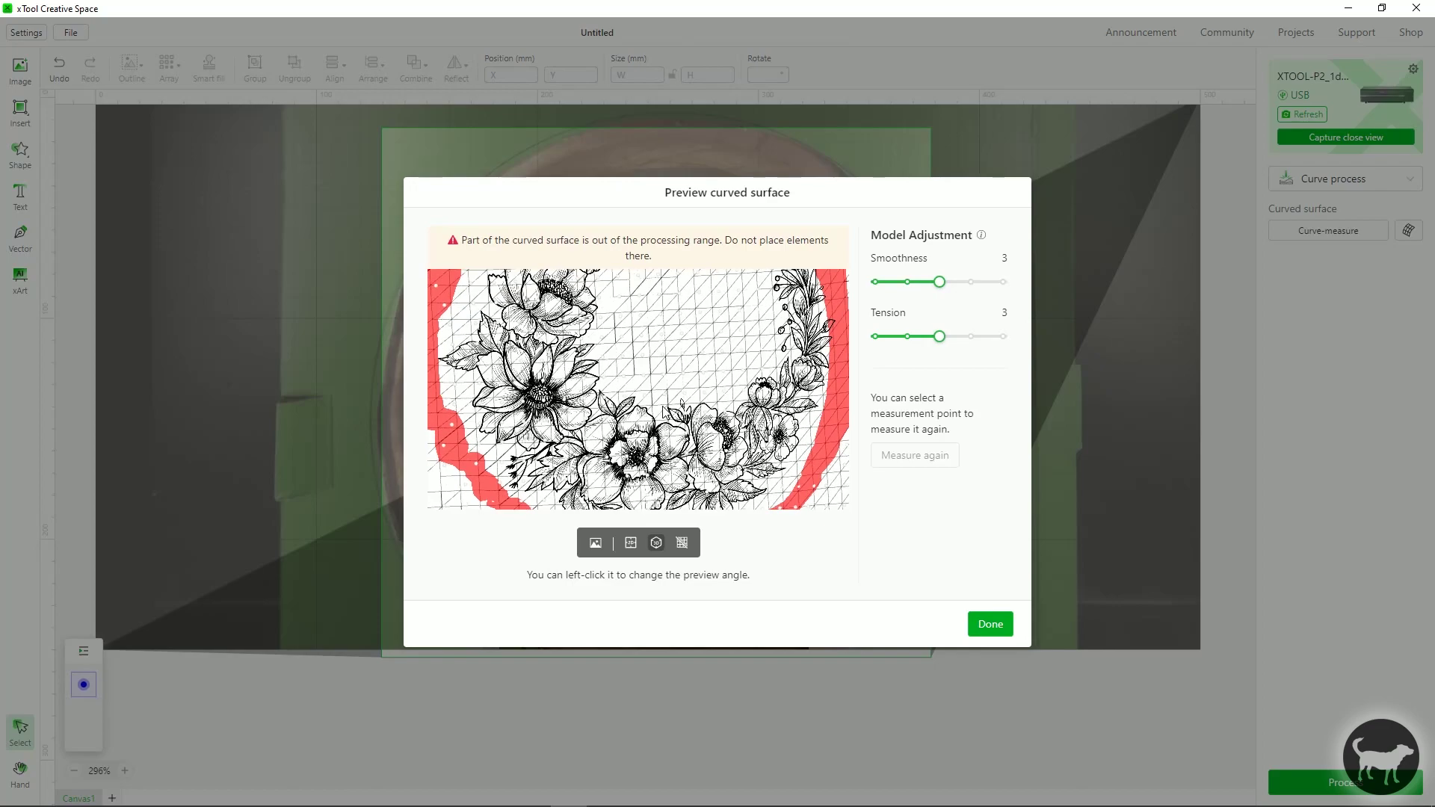
pyautogui.moveTo(628, 356); pyautogui.dragTo(693, 418)
pyautogui.moveTo(675, 322)
pyautogui.mouseDown()
pyautogui.moveTo(702, 360)
pyautogui.moveTo(672, 385)
pyautogui.moveTo(660, 362)
pyautogui.moveTo(674, 354)
pyautogui.moveTo(690, 365)
pyautogui.moveTo(666, 378)
pyautogui.moveTo(699, 386)
pyautogui.mouseUp()
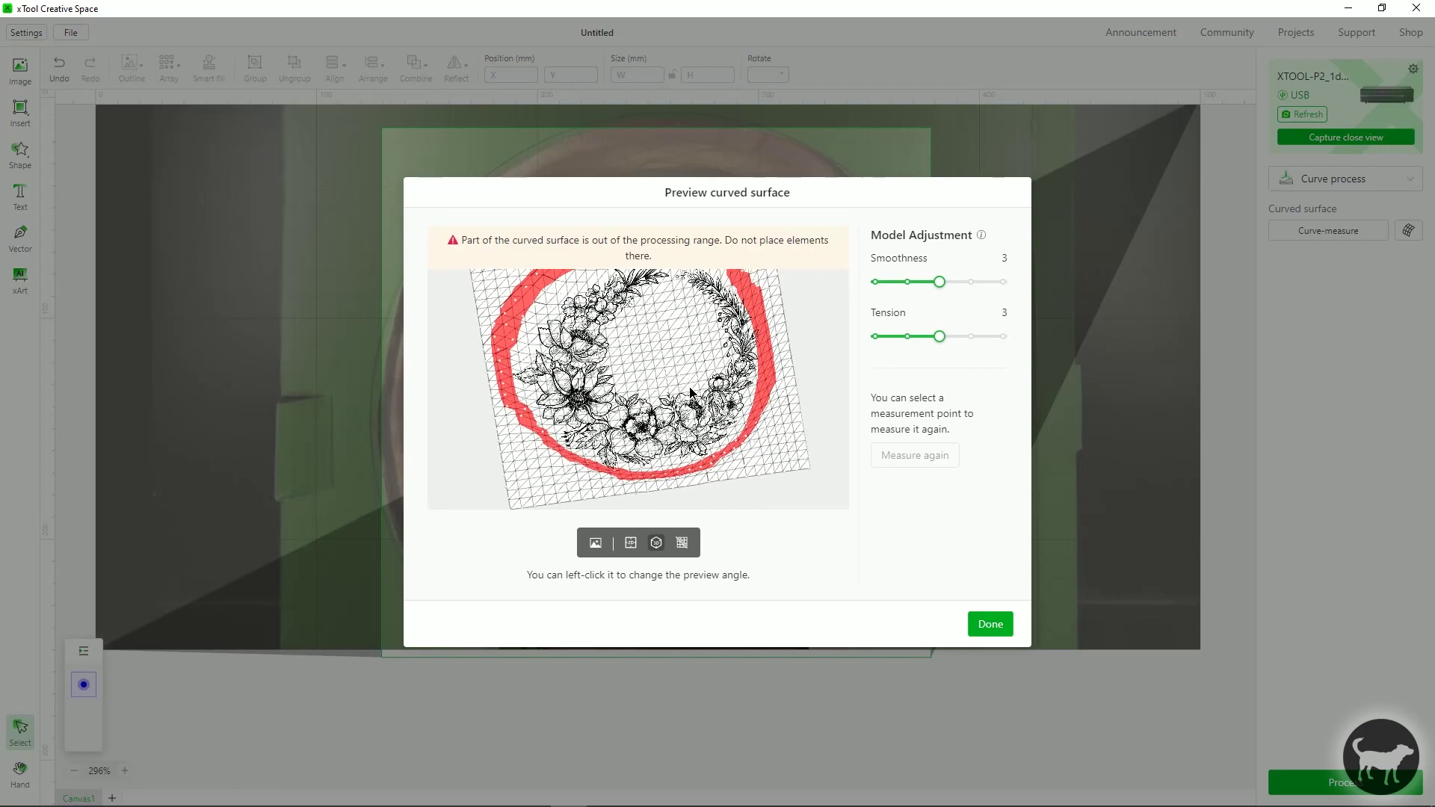
pyautogui.click(980, 626)
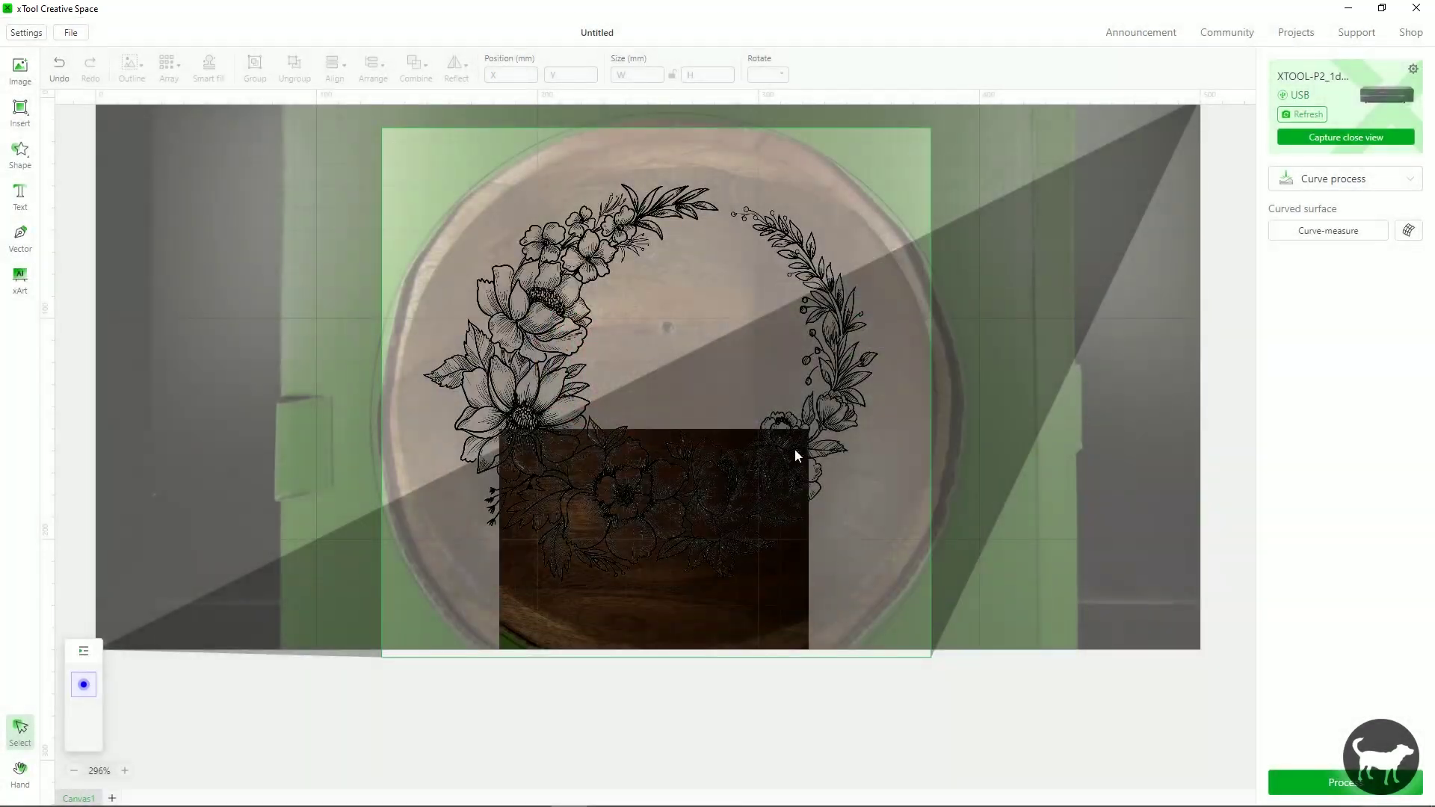
# Shrink the floral wreath slightly from its bottom-right corner and deselect it.
pyautogui.click(825, 425)
pyautogui.moveTo(878, 581); pyautogui.dragTo(872, 578)
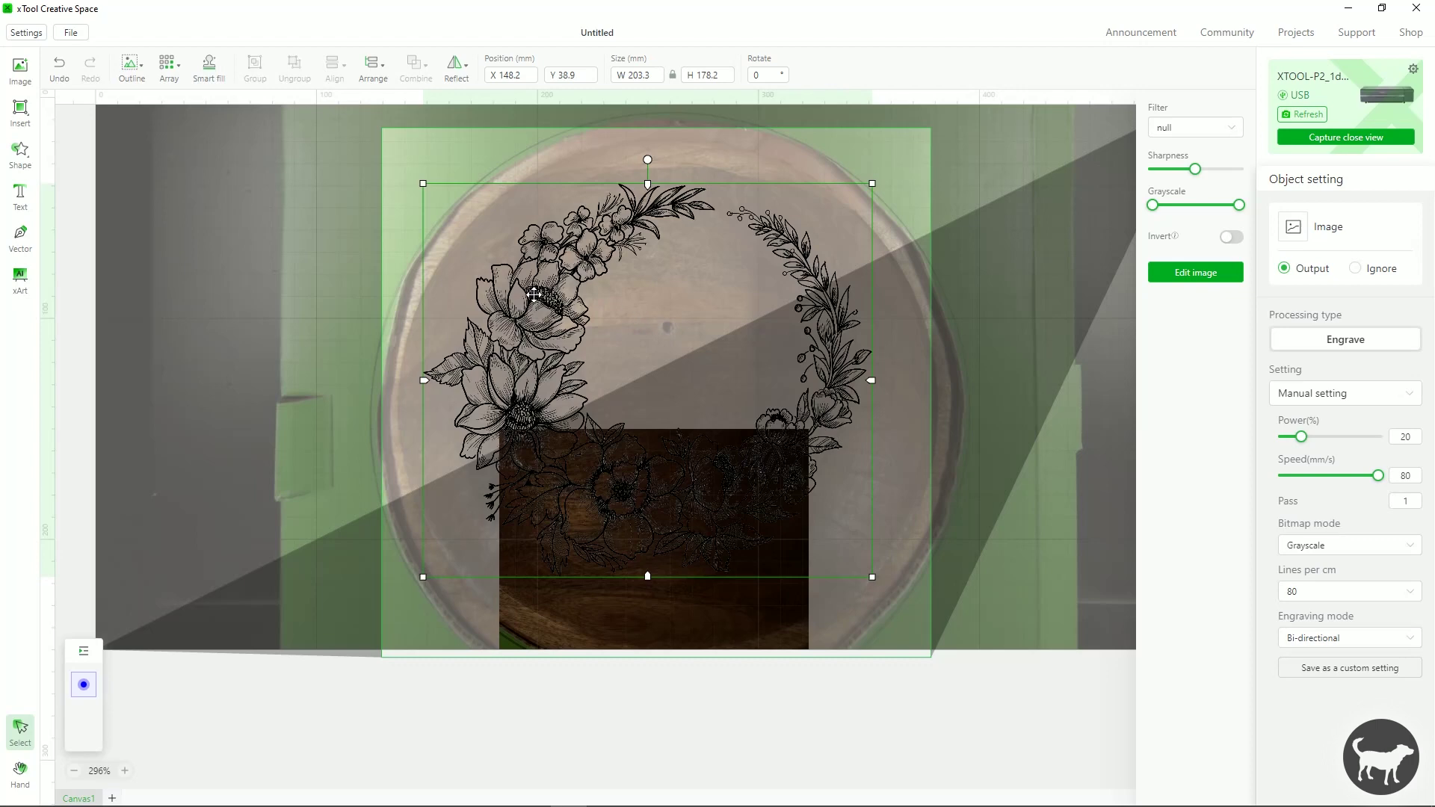
pyautogui.click(1020, 420)
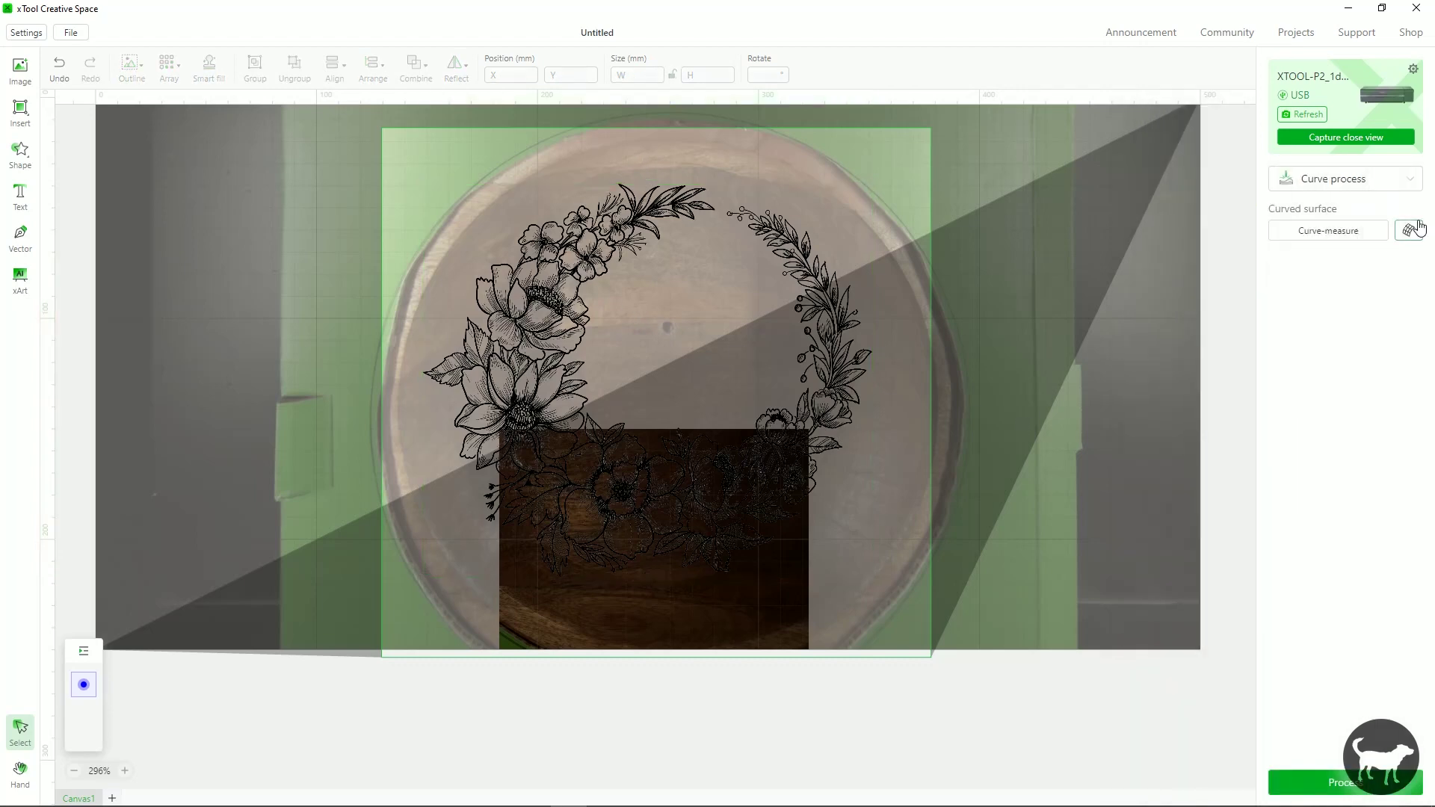
# Check the mapped wreath in the surface preview from front and top-down views.
pyautogui.click(1415, 229)
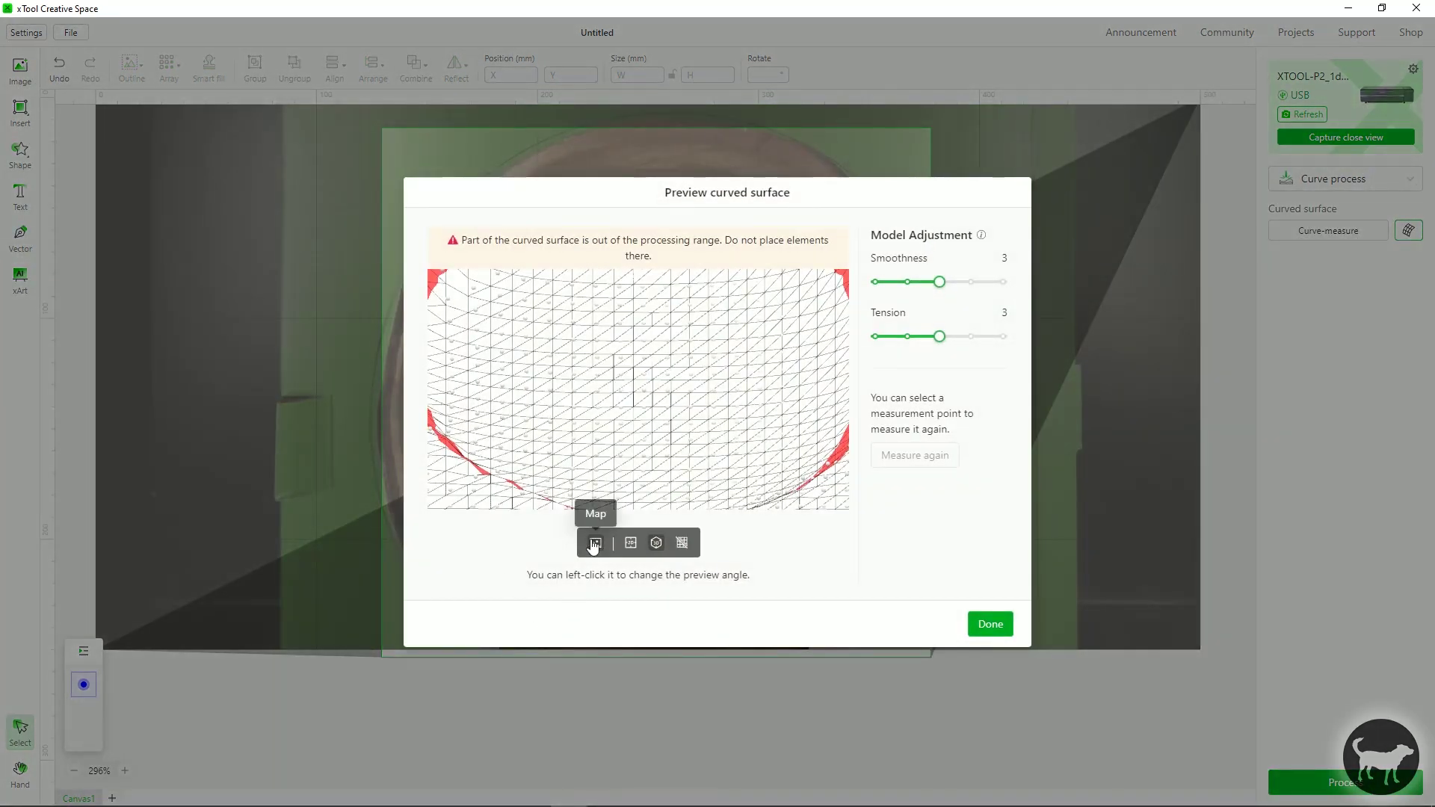
pyautogui.click(593, 546)
pyautogui.moveTo(646, 510)
pyautogui.mouseDown()
pyautogui.moveTo(706, 506)
pyautogui.moveTo(668, 486)
pyautogui.moveTo(694, 458)
pyautogui.moveTo(682, 457)
pyautogui.mouseUp()
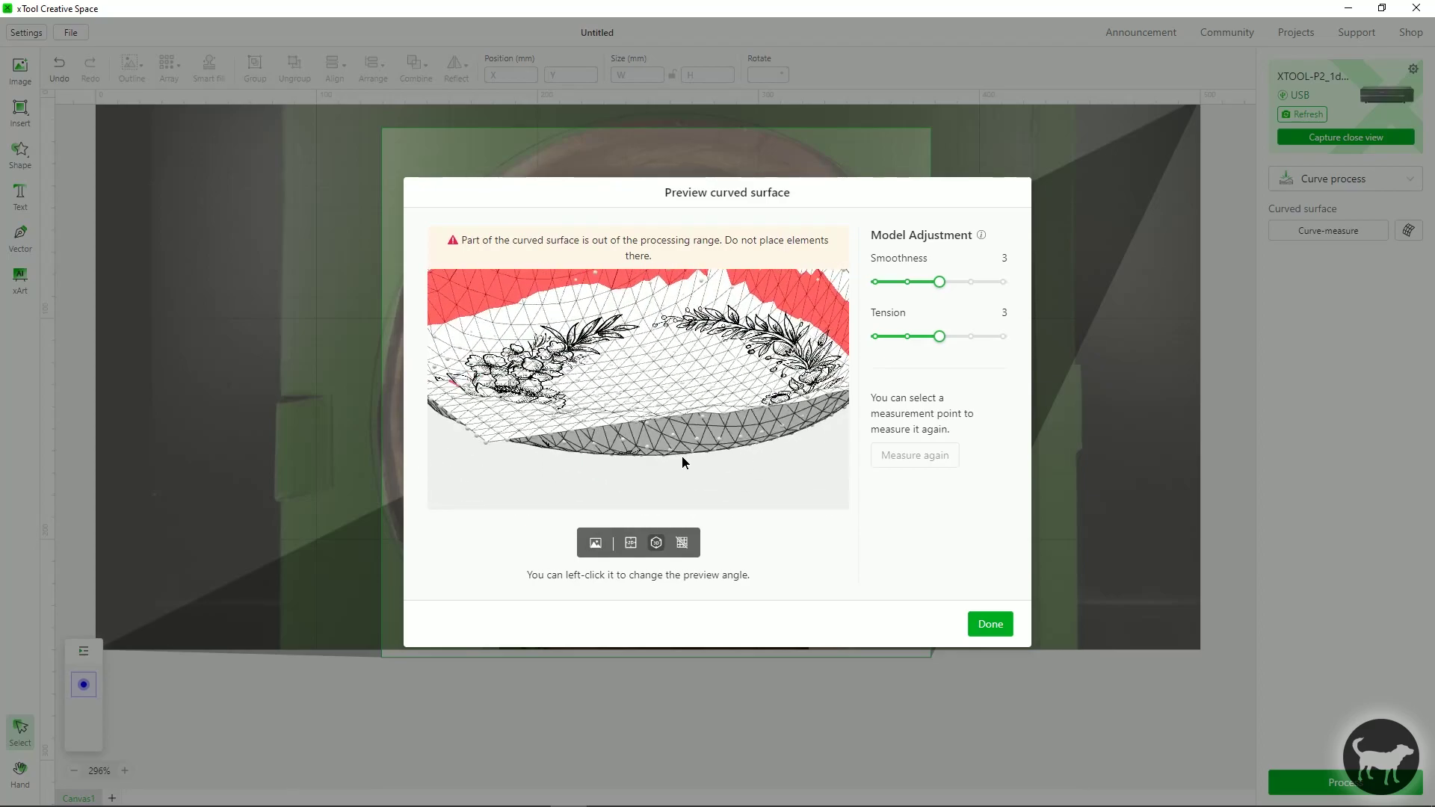
pyautogui.moveTo(708, 382); pyautogui.dragTo(732, 417)
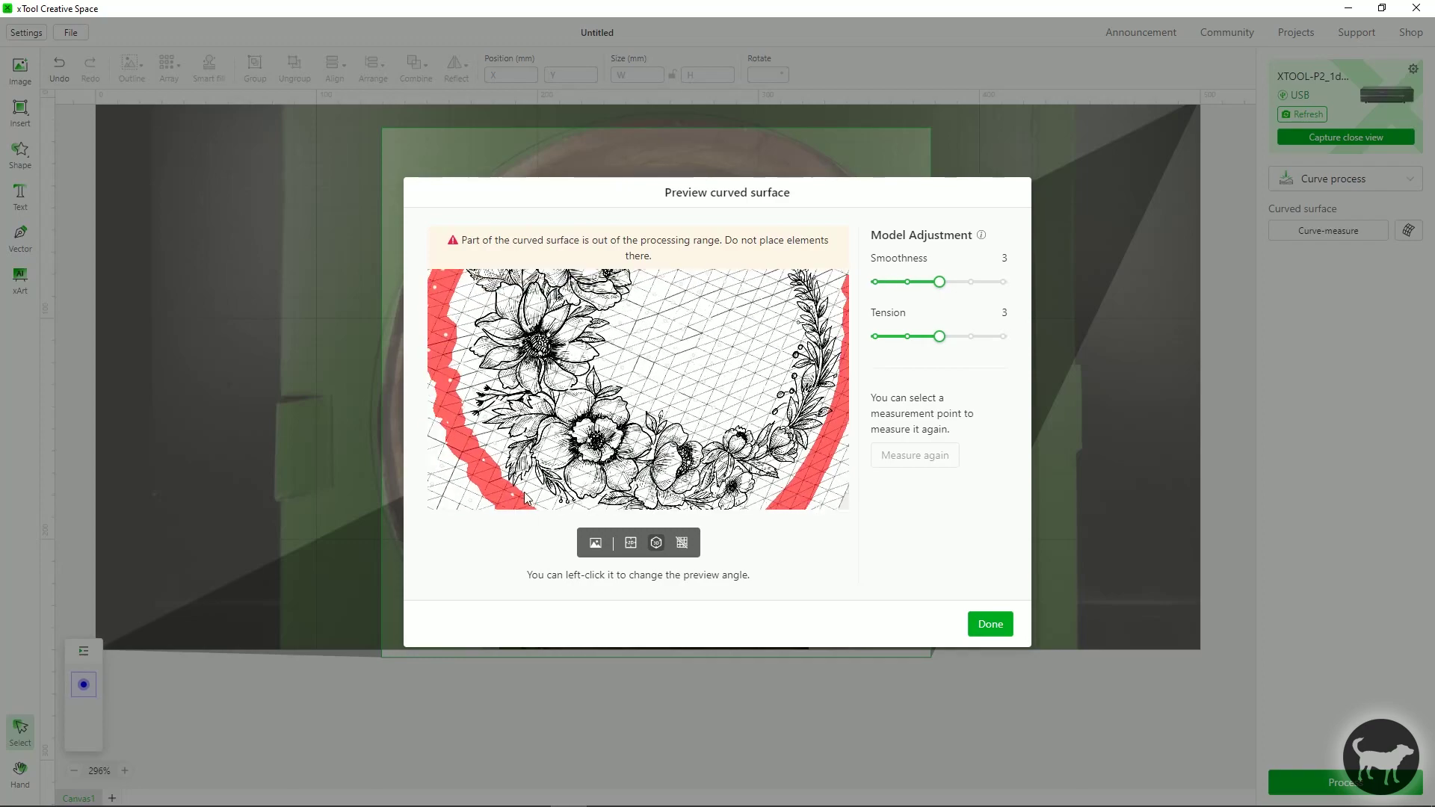
pyautogui.moveTo(624, 440)
pyautogui.mouseDown()
pyautogui.moveTo(638, 442)
pyautogui.moveTo(568, 441)
pyautogui.mouseUp()
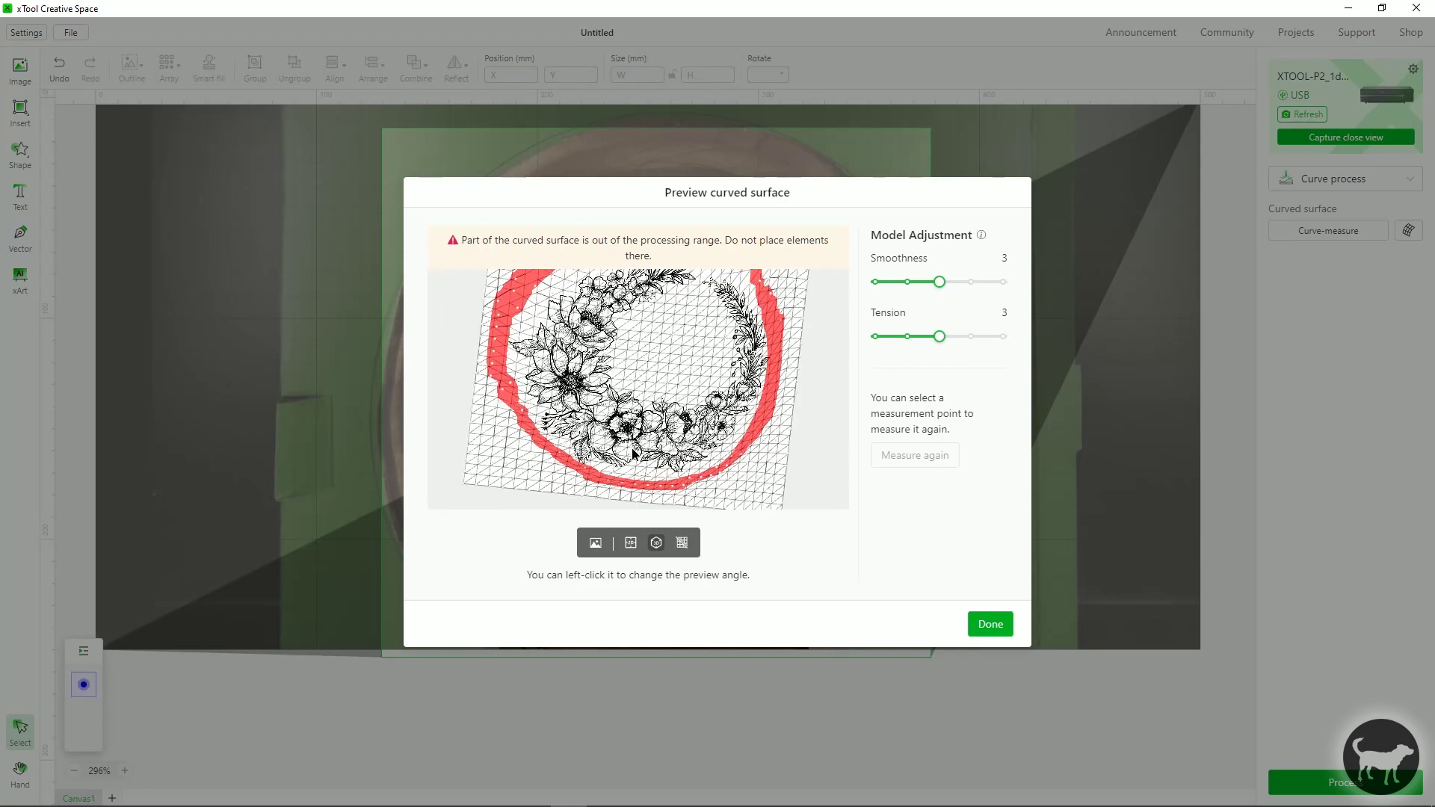
pyautogui.click(991, 629)
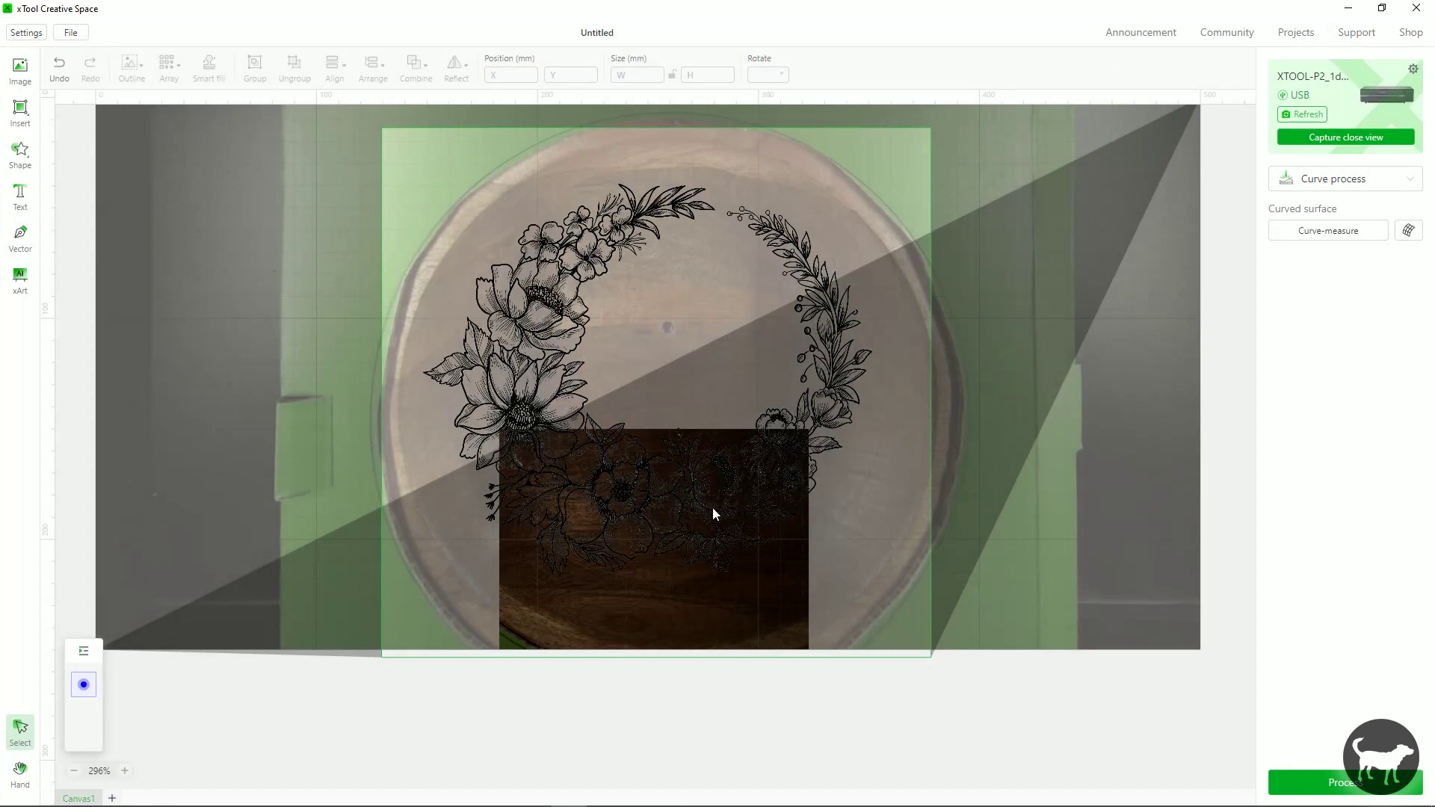
# Shrink the wreath to 201.7 × 176.7 mm and deselect it.
pyautogui.click(724, 512)
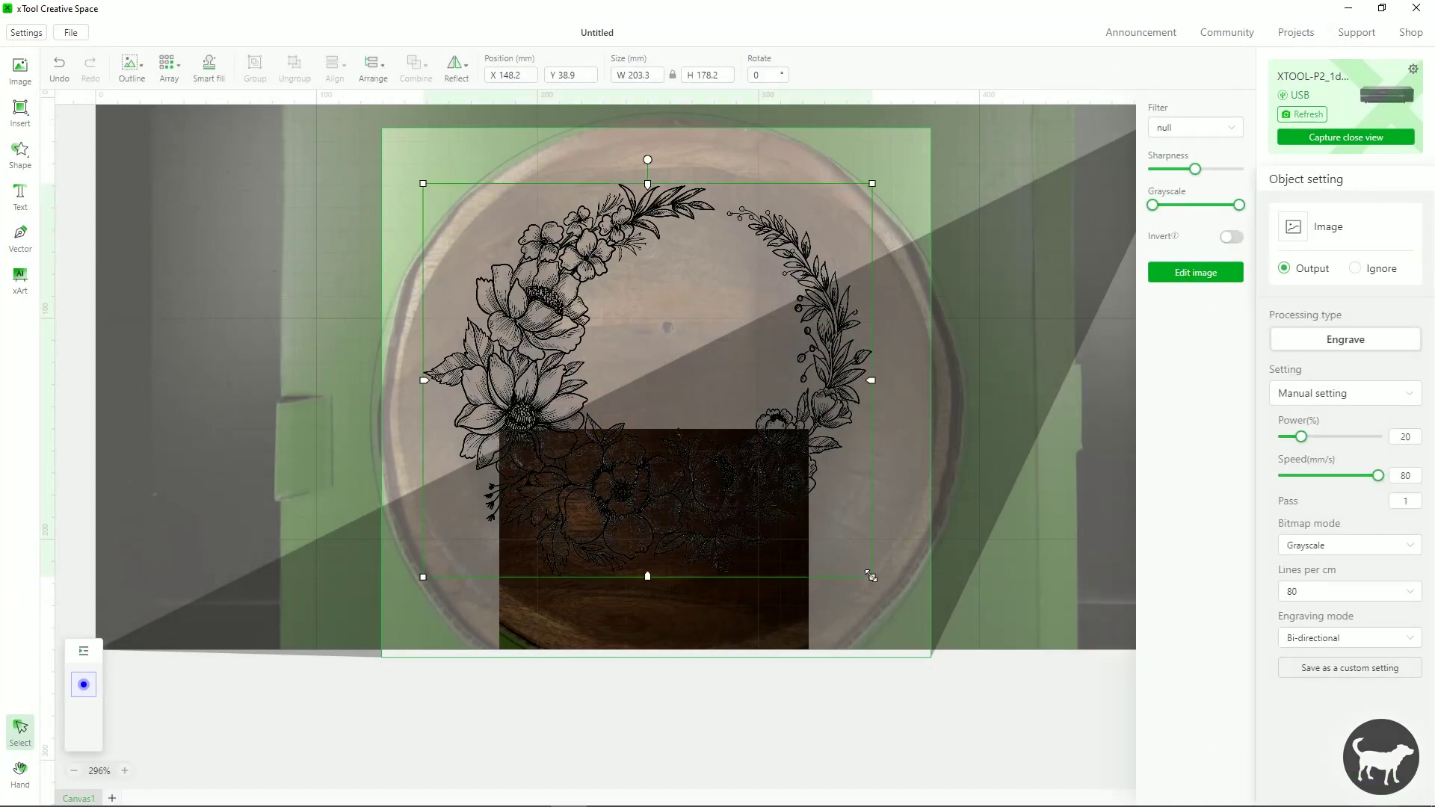
pyautogui.moveTo(872, 577); pyautogui.dragTo(869, 574)
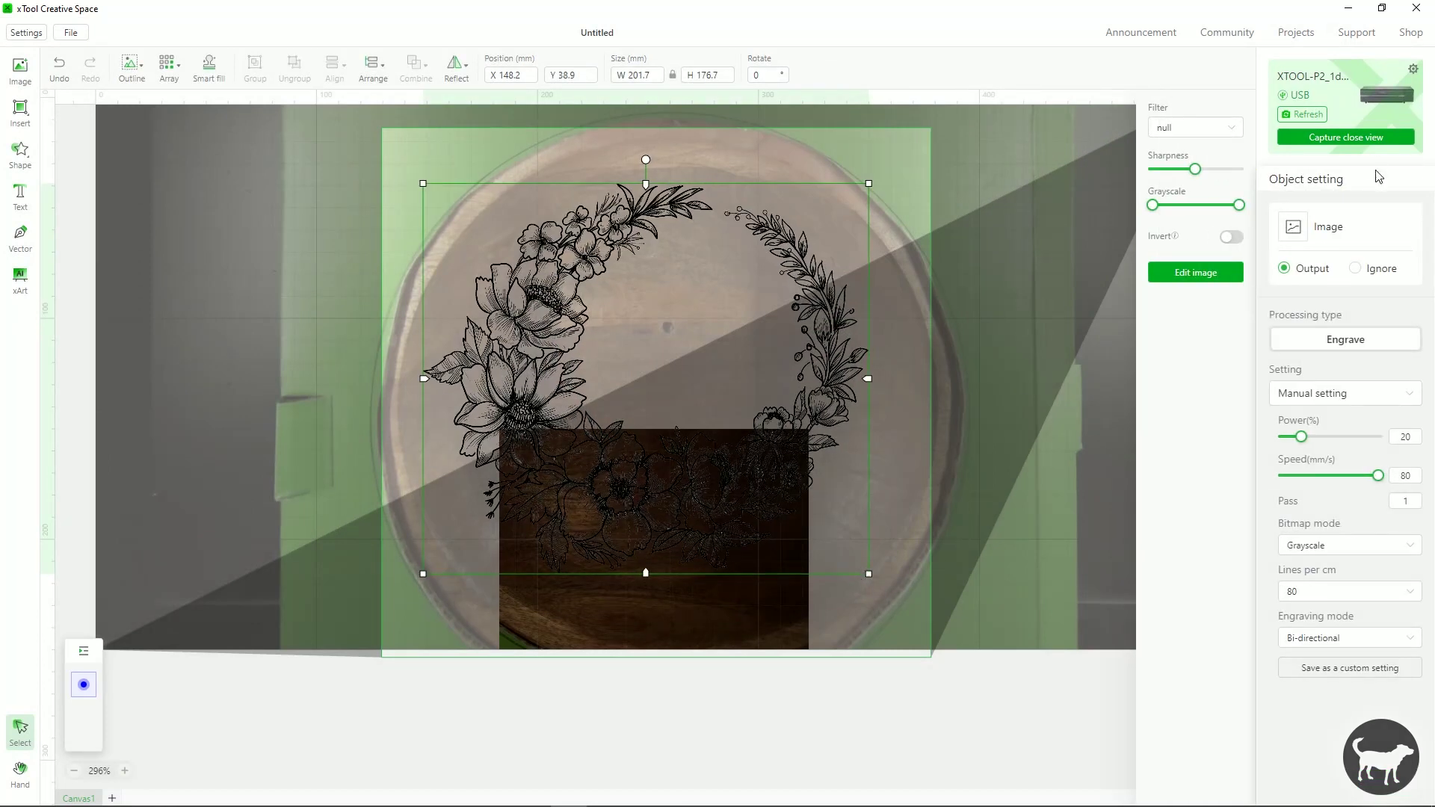
pyautogui.click(918, 464)
# Recheck the mapped wreath in the surface preview from perspective, side and top views.
pyautogui.click(1407, 232)
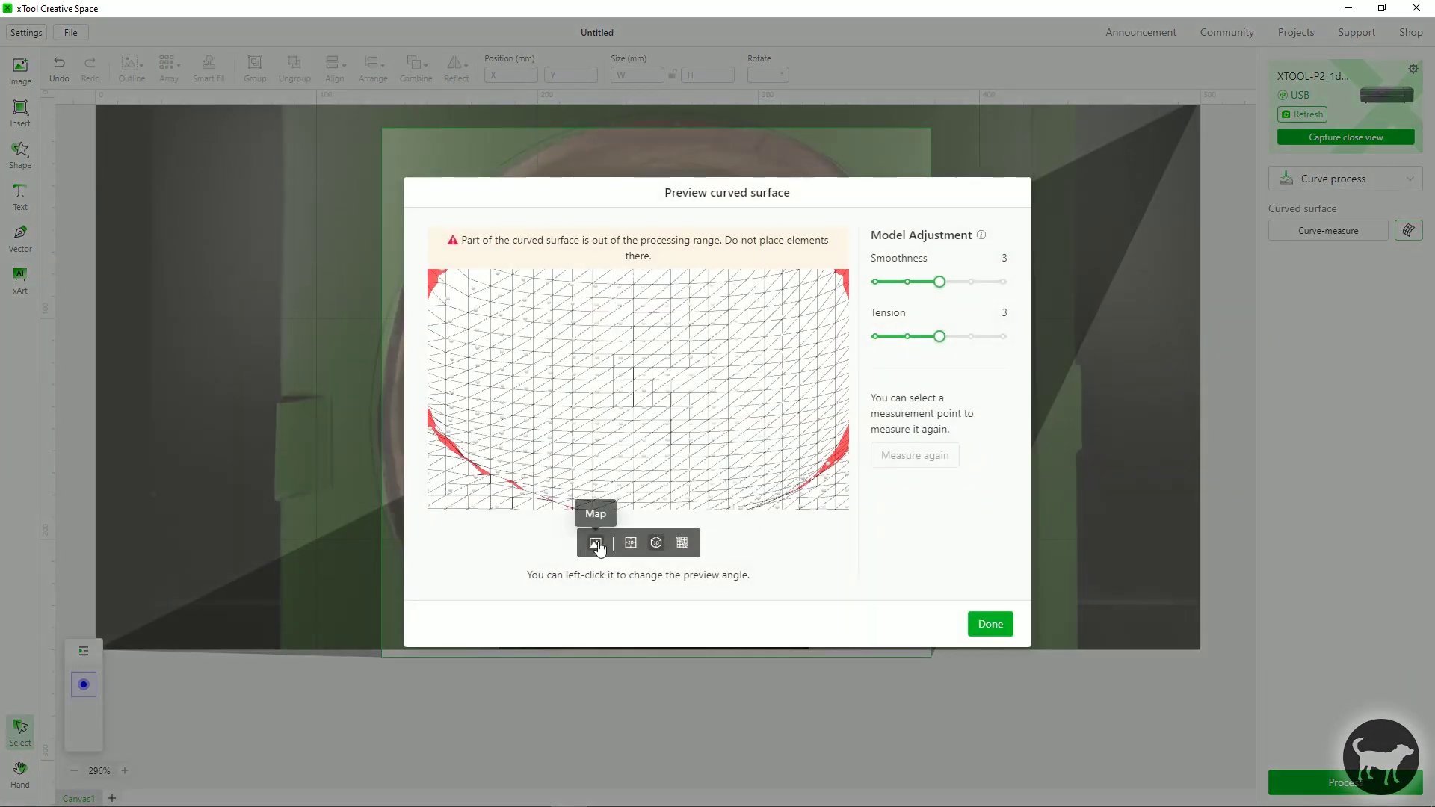
pyautogui.click(586, 548)
pyautogui.moveTo(719, 378)
pyautogui.mouseDown()
pyautogui.moveTo(692, 393)
pyautogui.moveTo(848, 366)
pyautogui.mouseUp()
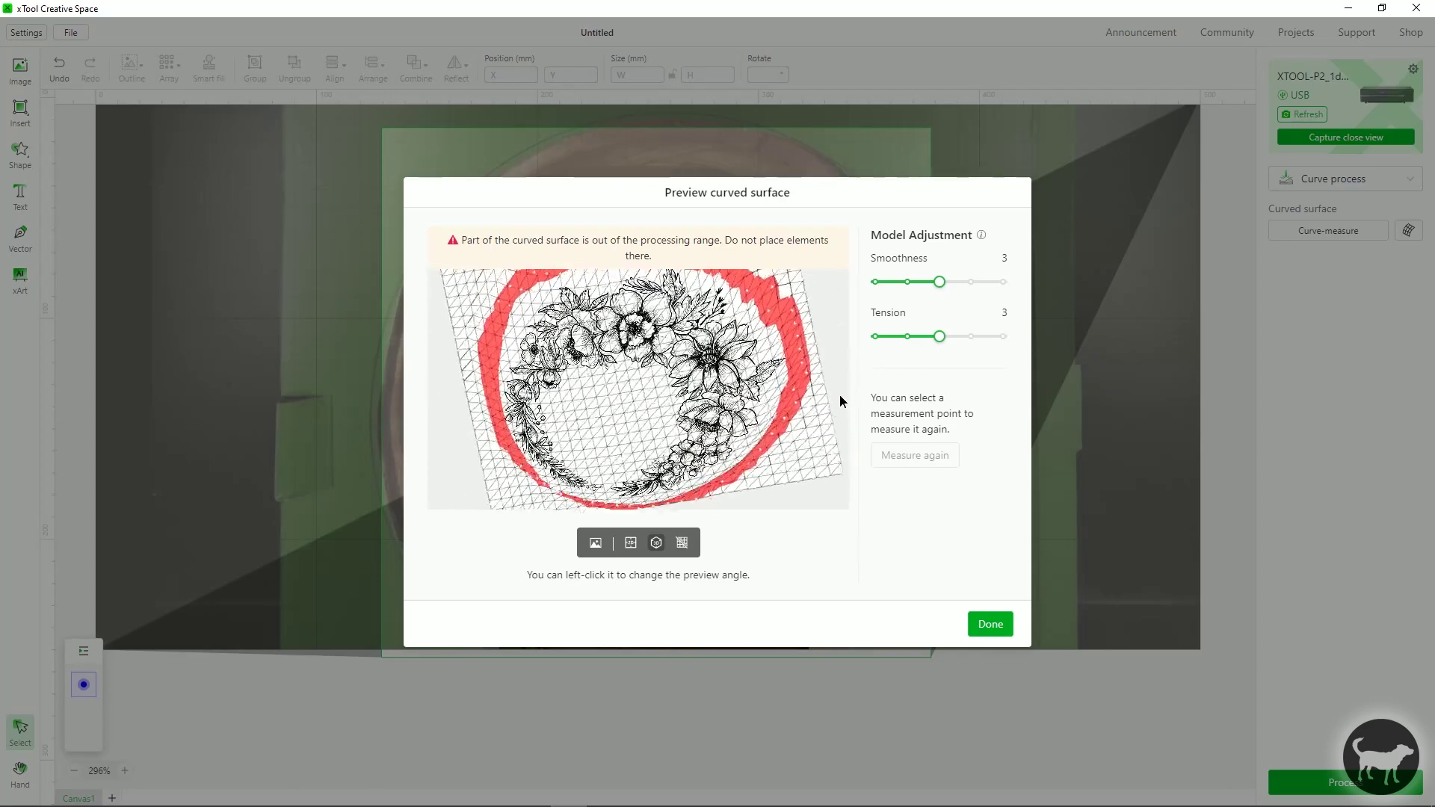
pyautogui.moveTo(840, 394)
pyautogui.mouseDown()
pyautogui.moveTo(683, 349)
pyautogui.moveTo(730, 374)
pyautogui.moveTo(666, 361)
pyautogui.mouseUp()
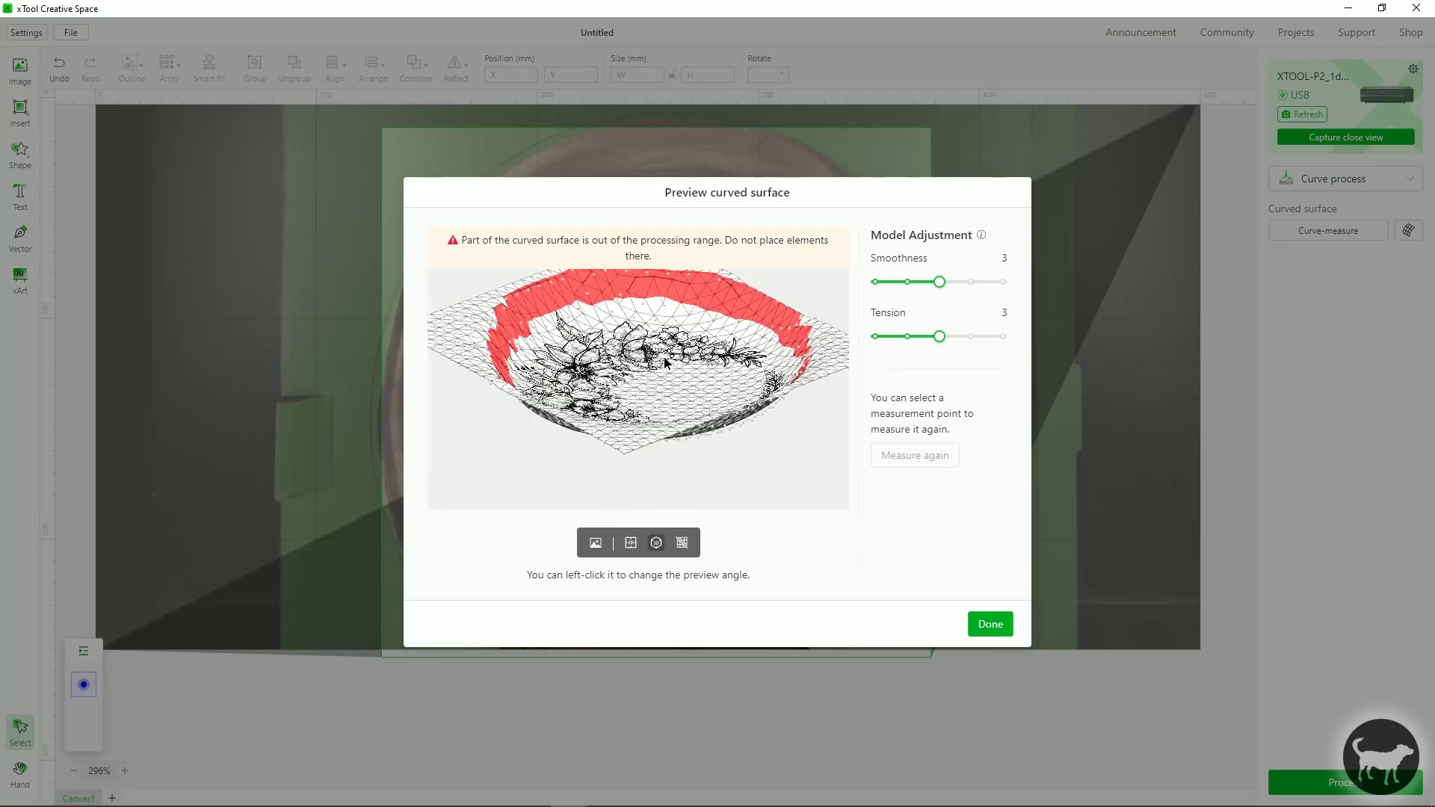
pyautogui.moveTo(666, 361); pyautogui.dragTo(692, 387)
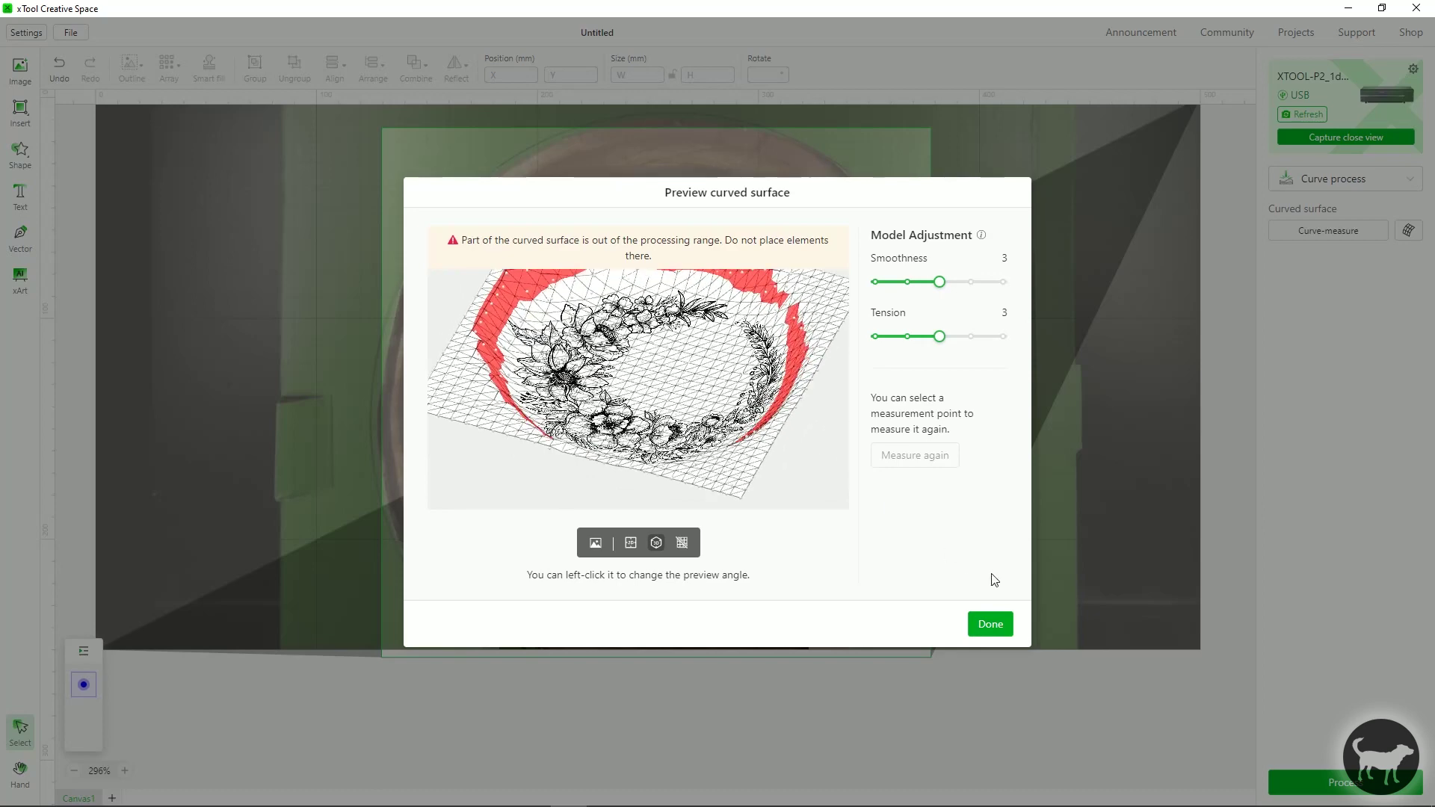
pyautogui.click(991, 624)
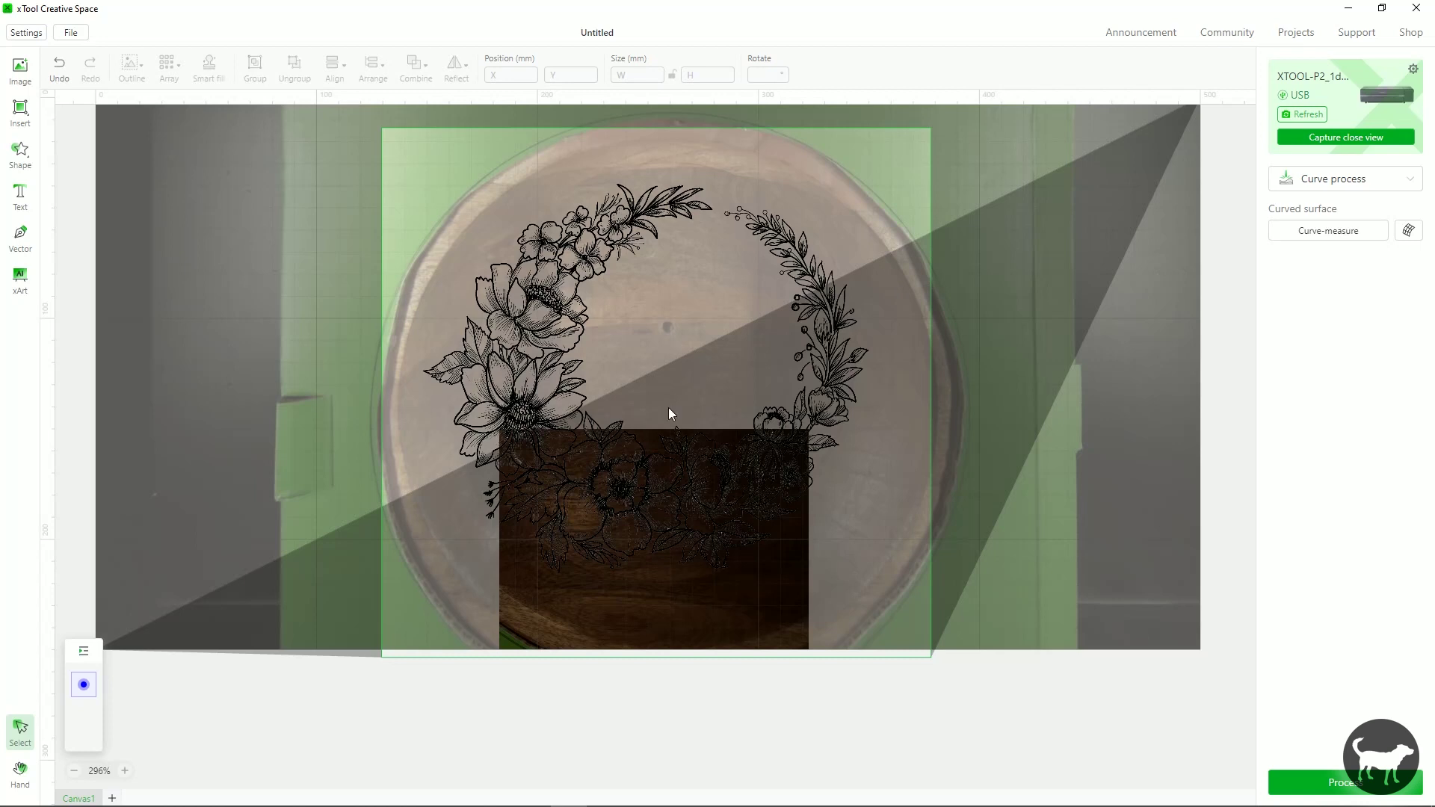
# Generate the processing preview and start engraving the wreath on the laser.
pyautogui.click(1337, 783)
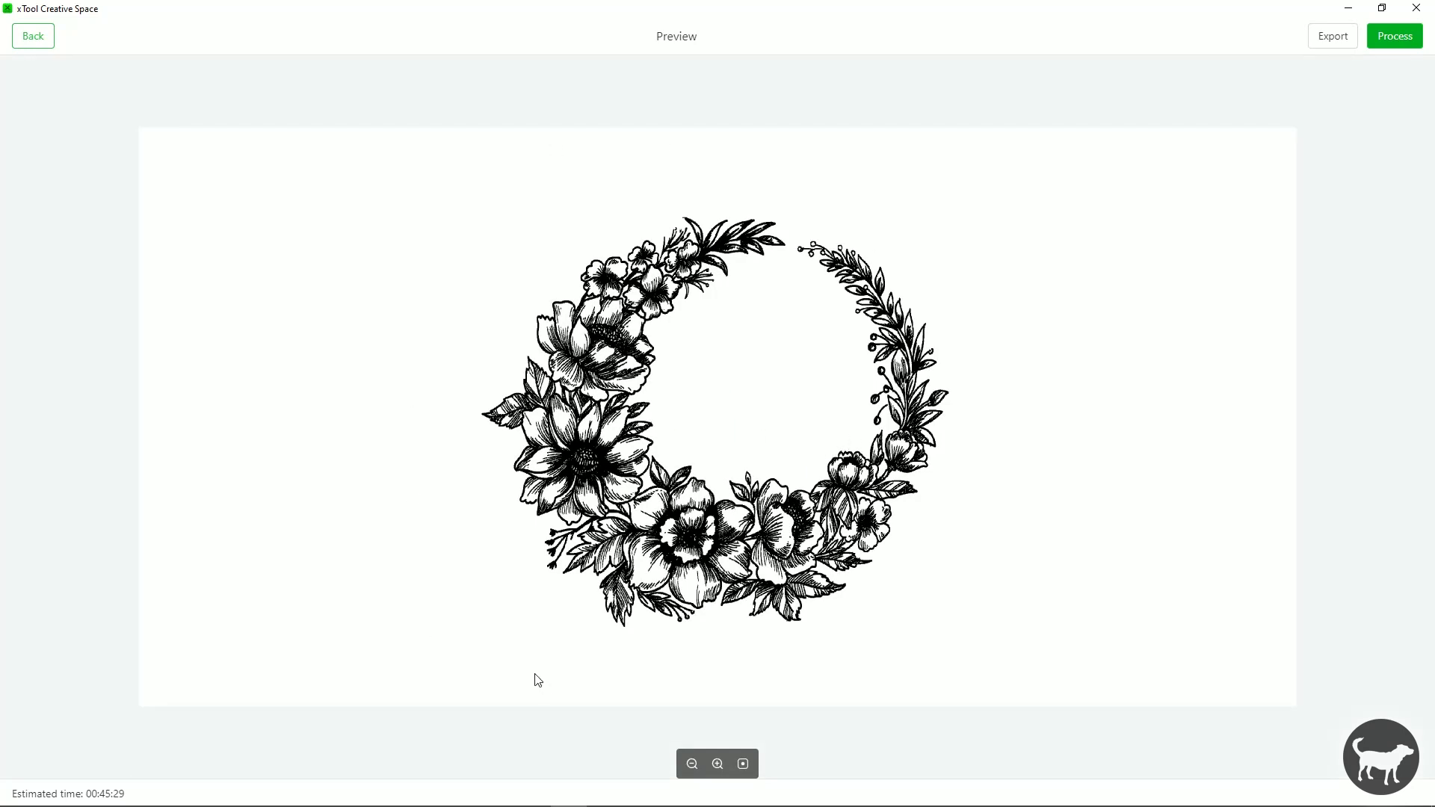
pyautogui.click(1395, 37)
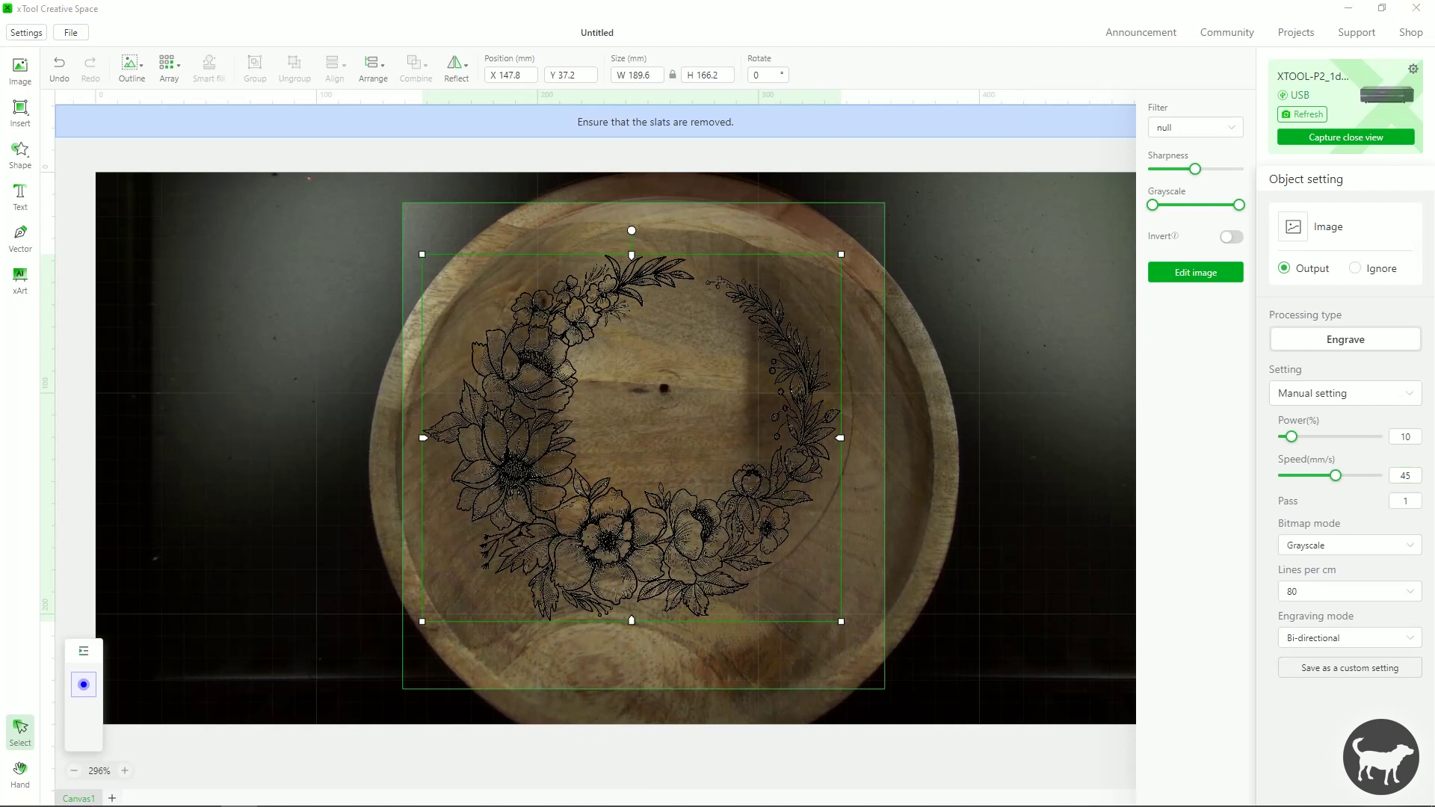
pyautogui.click(970, 565)
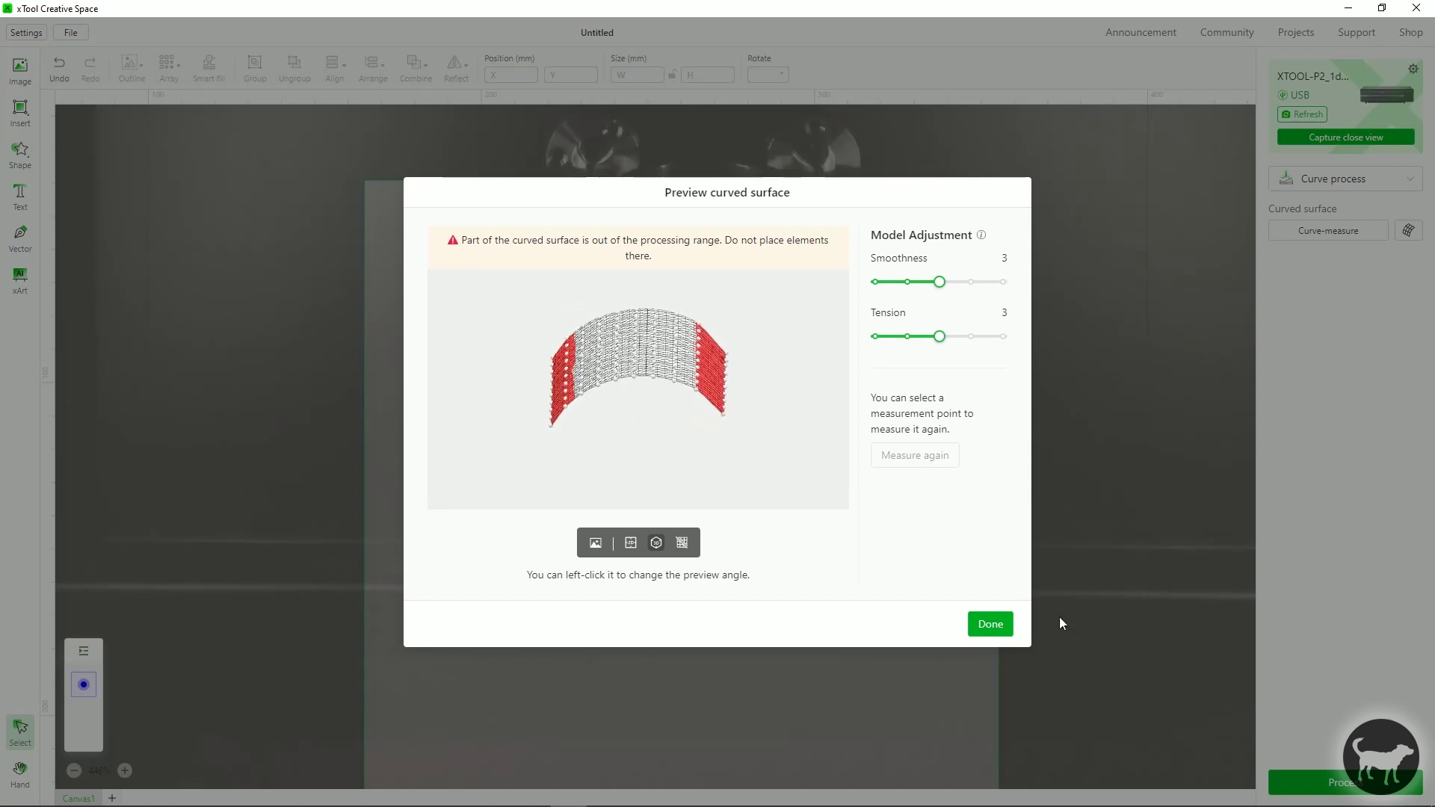
# Close the mug surface preview showing the dog-in-circle design.
pyautogui.click(992, 627)
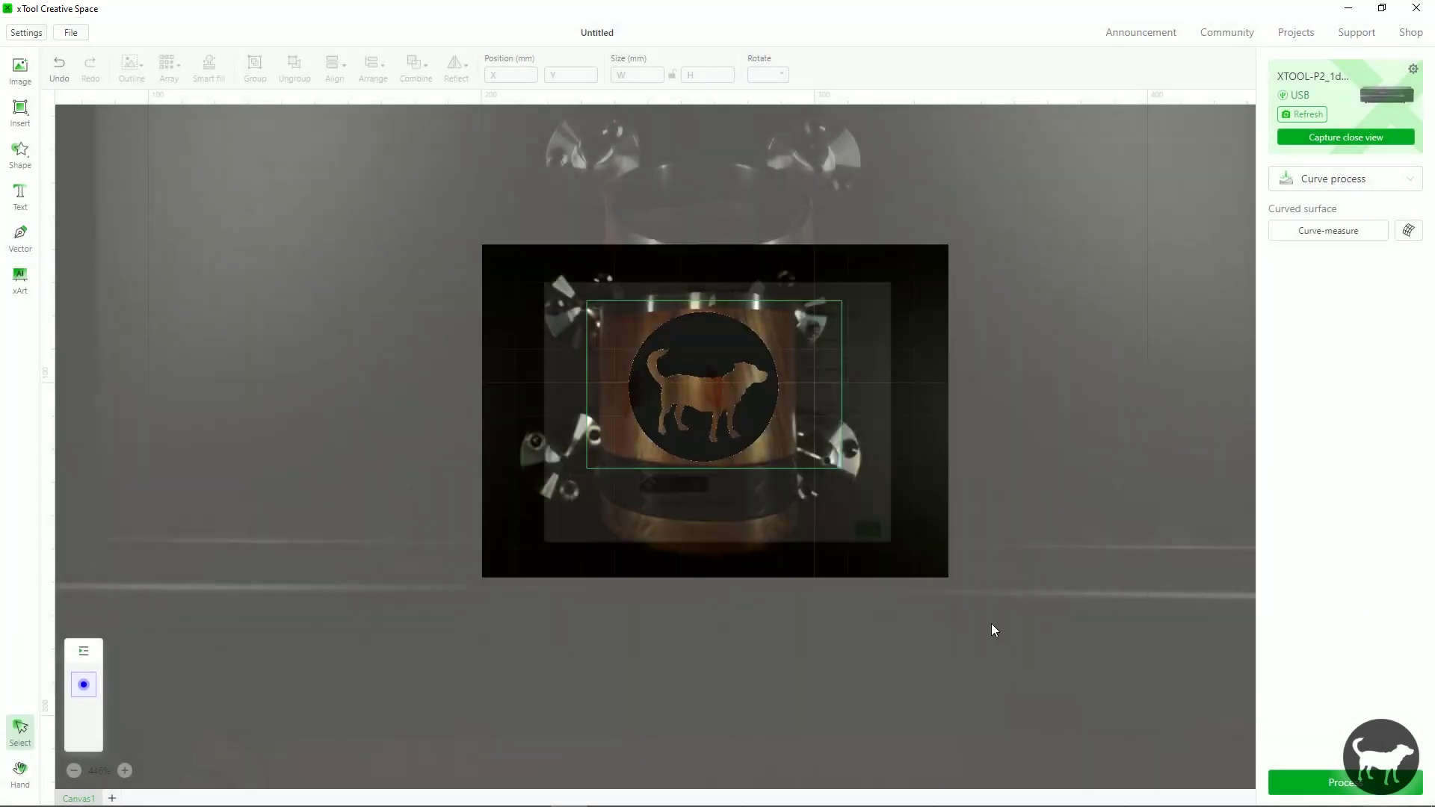